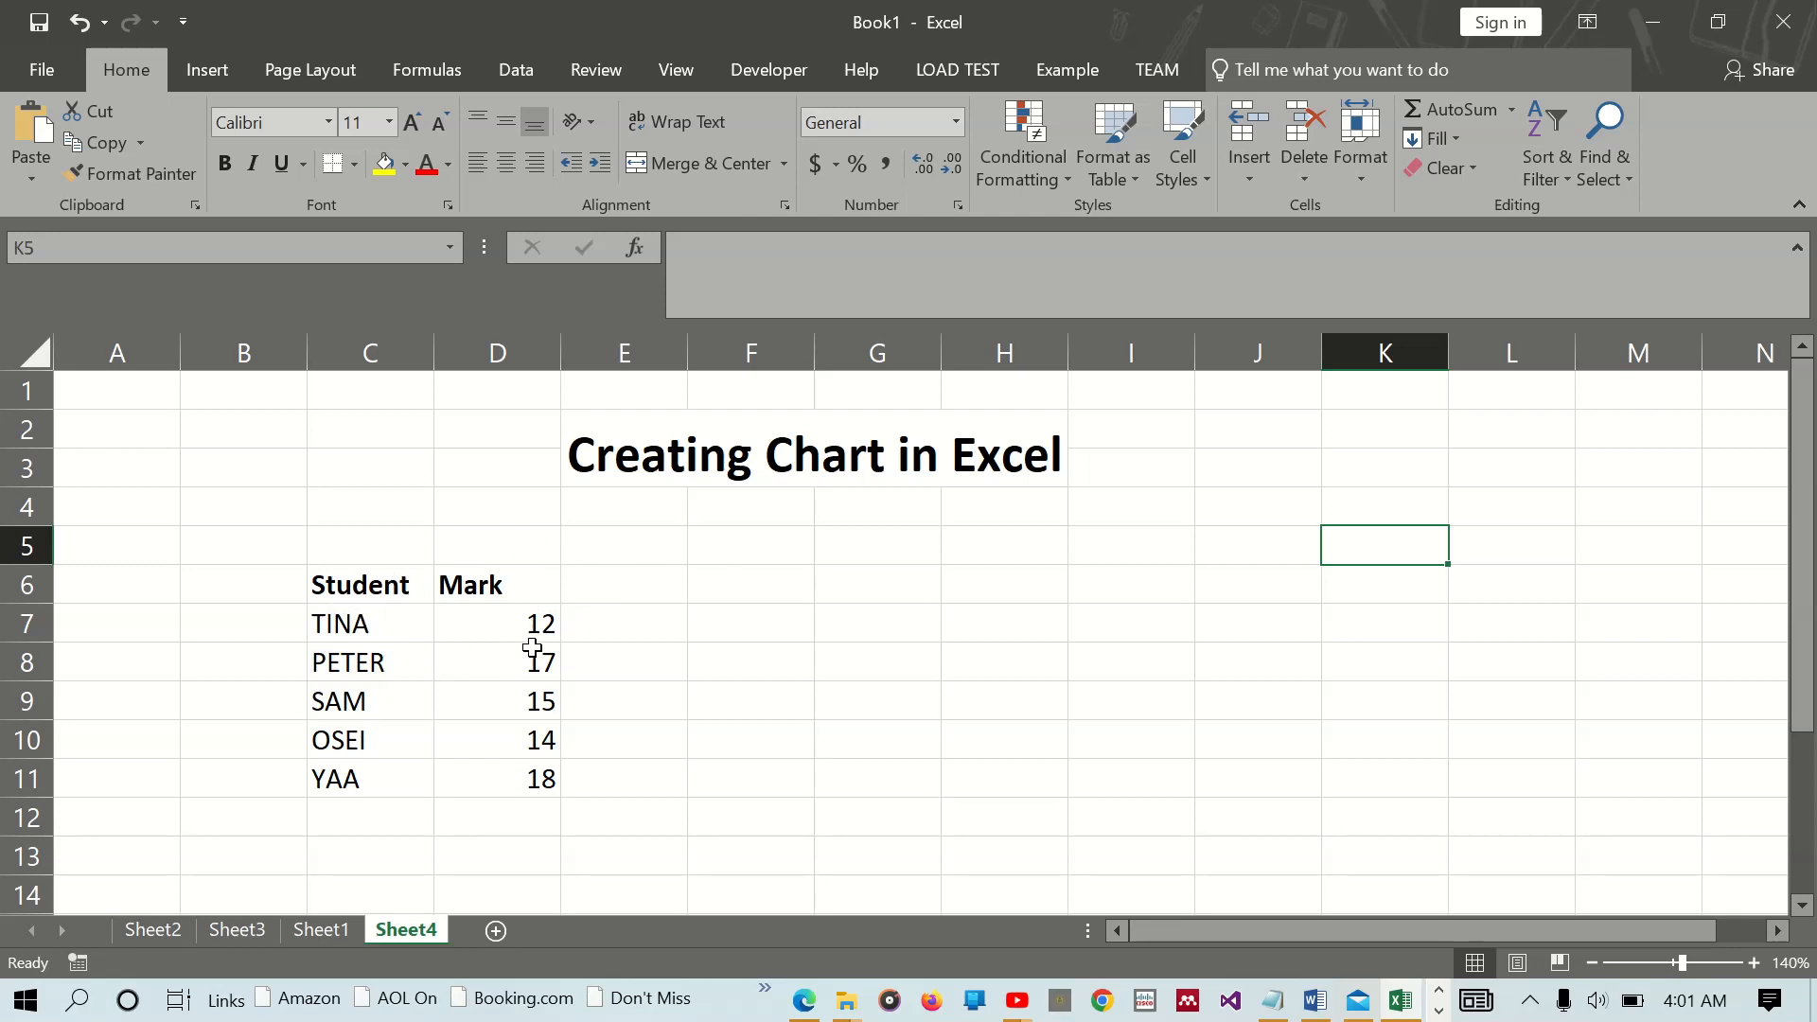
- Select the student names and marks in C7:D11 without the headers and open the recommended charts for them
{"action": "left_click", "coordinate": [488, 649]}
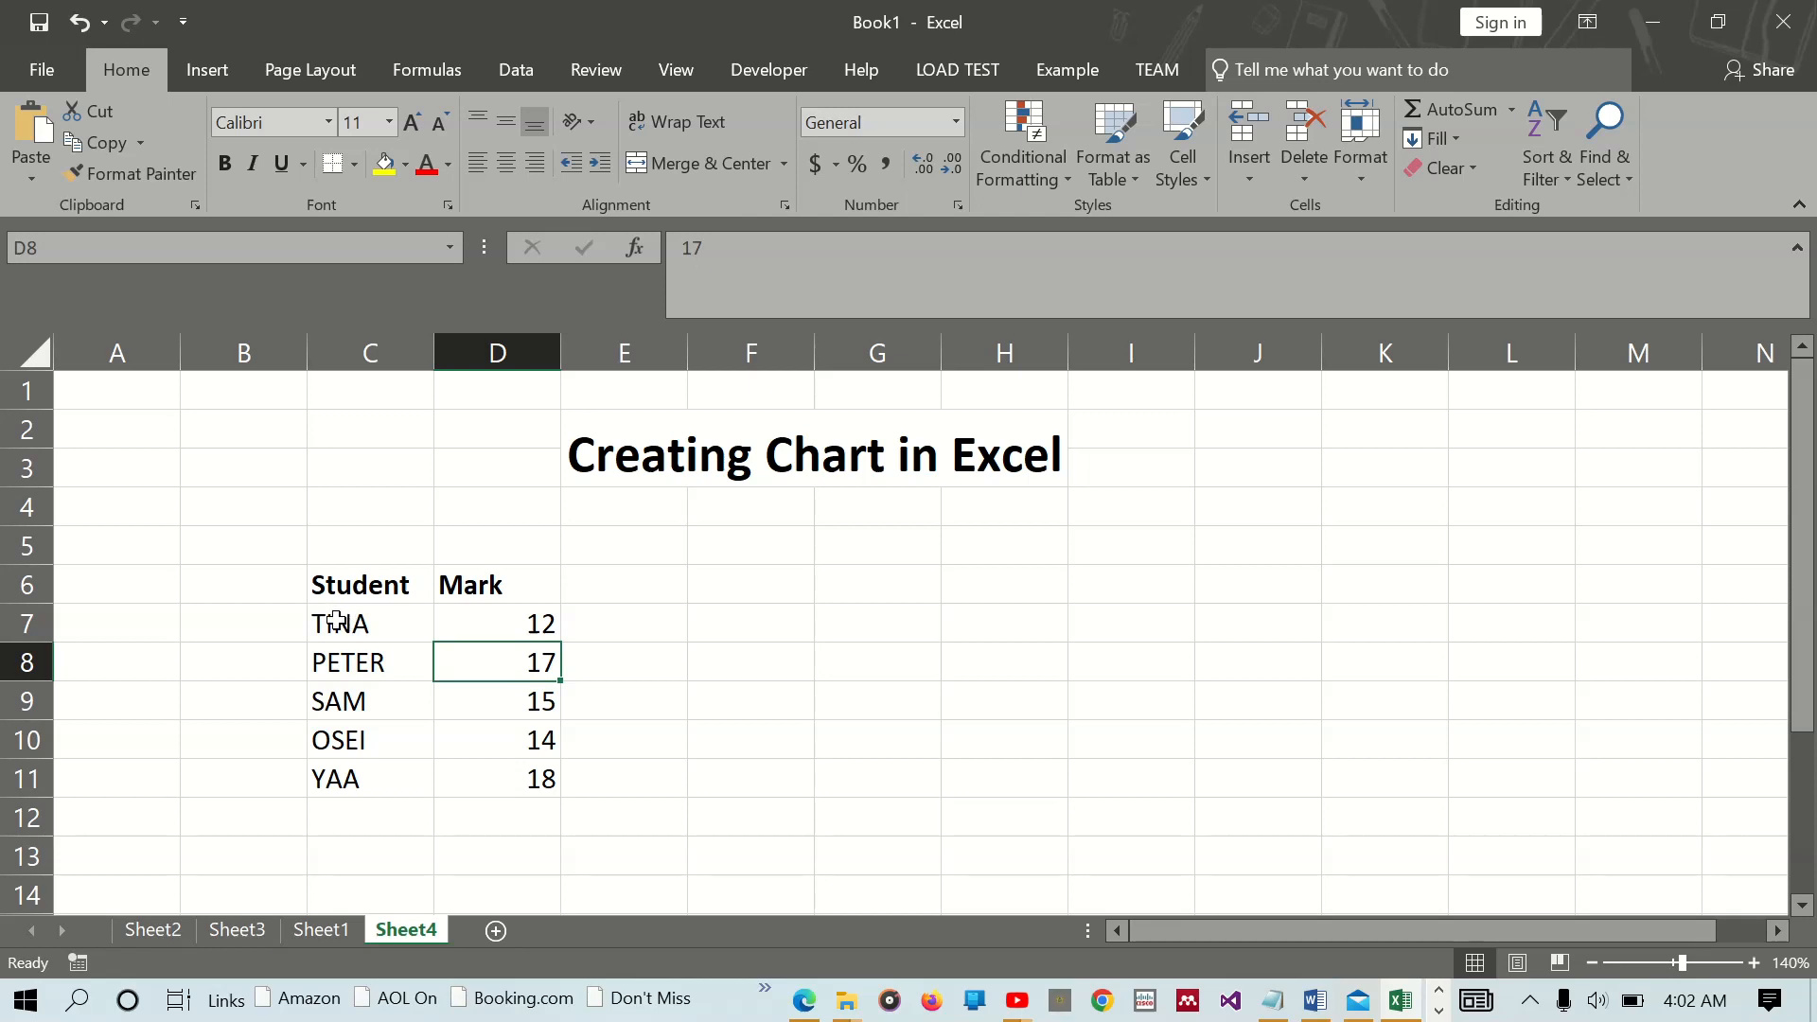
{"action": "left_click_drag", "start_coordinate": [336, 620], "coordinate": [489, 776]}
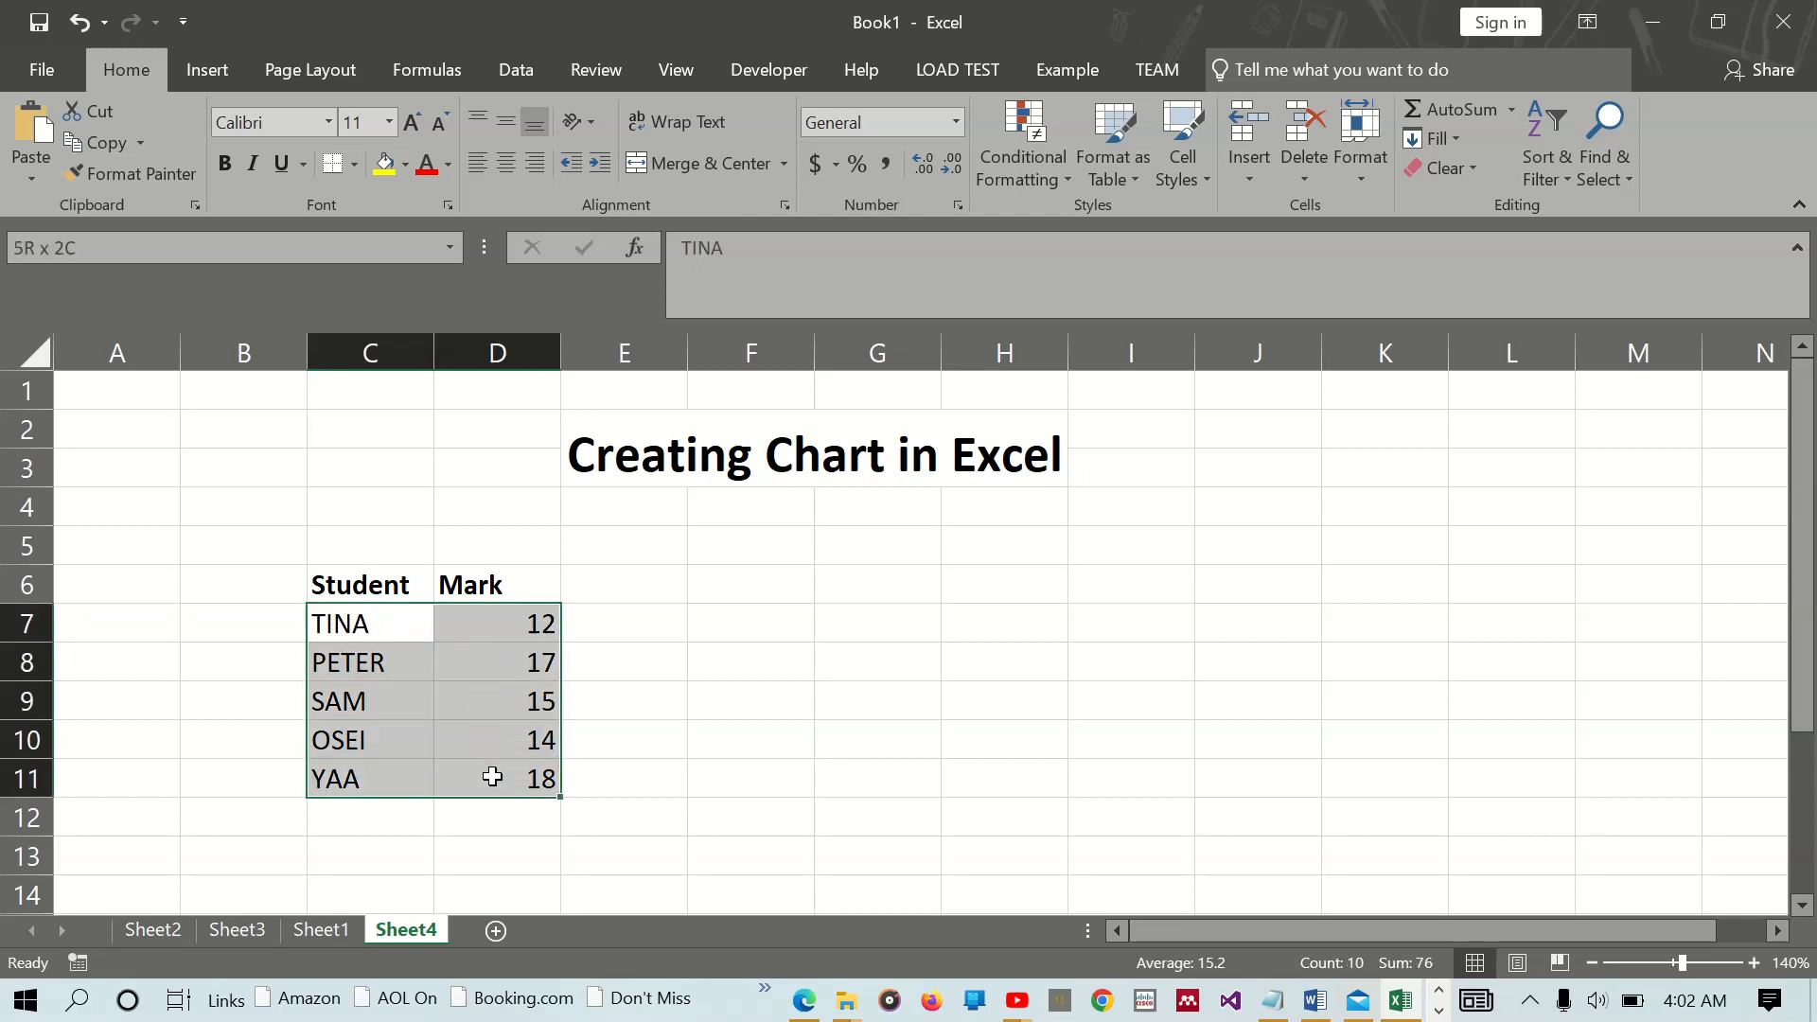
{"action": "left_click_drag", "start_coordinate": [492, 777], "coordinate": [492, 774]}
{"action": "left_click", "coordinate": [210, 72]}
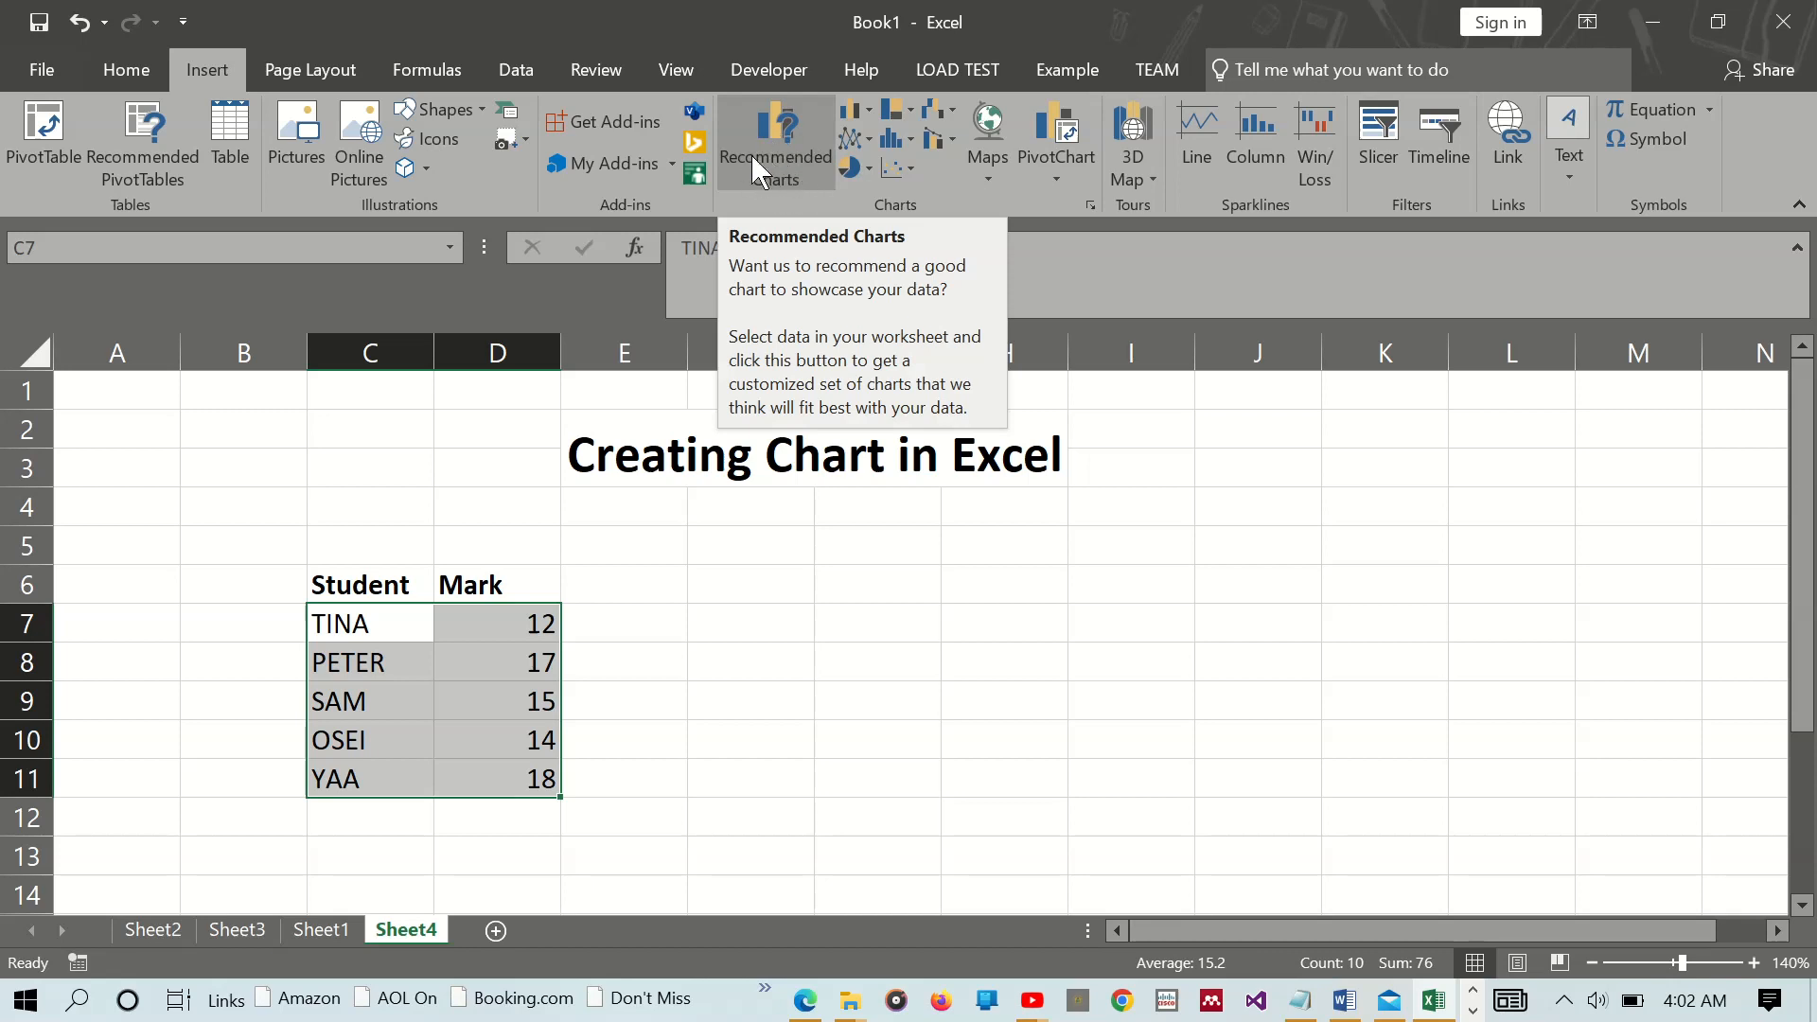
{"action": "left_click", "coordinate": [782, 137]}
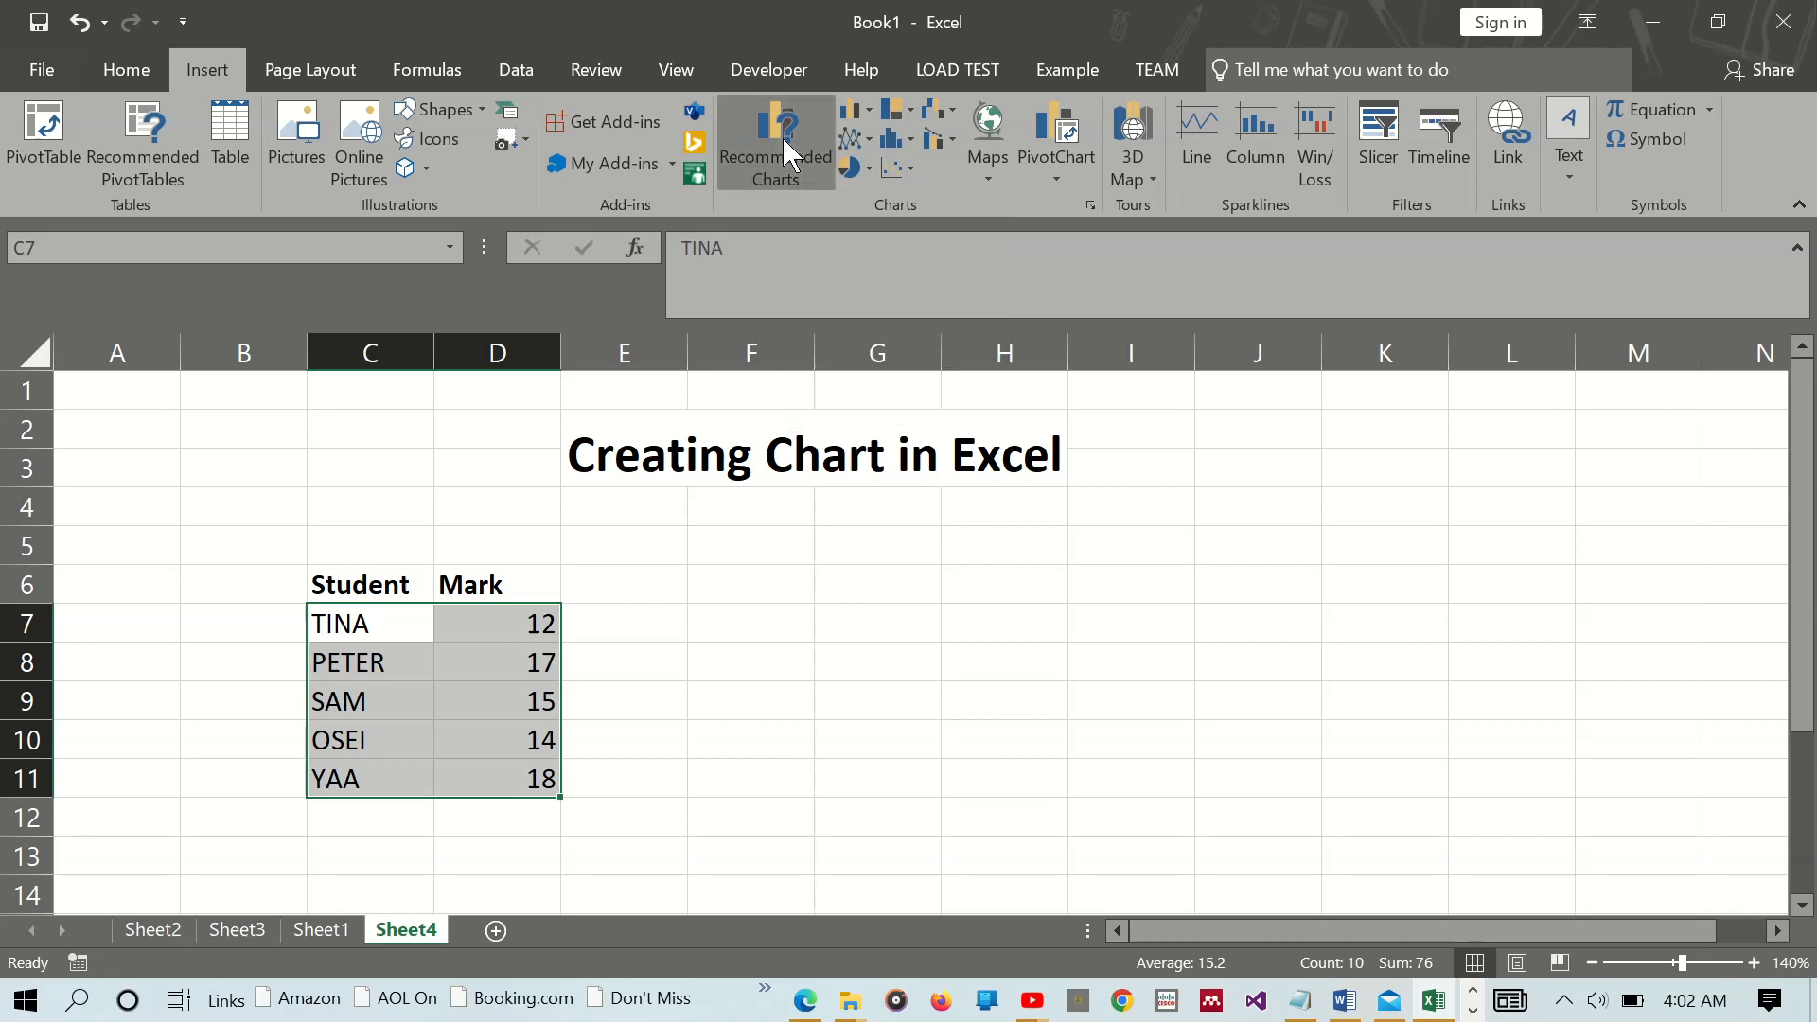
{"action": "left_click_drag", "start_coordinate": [843, 96], "coordinate": [1224, 138]}
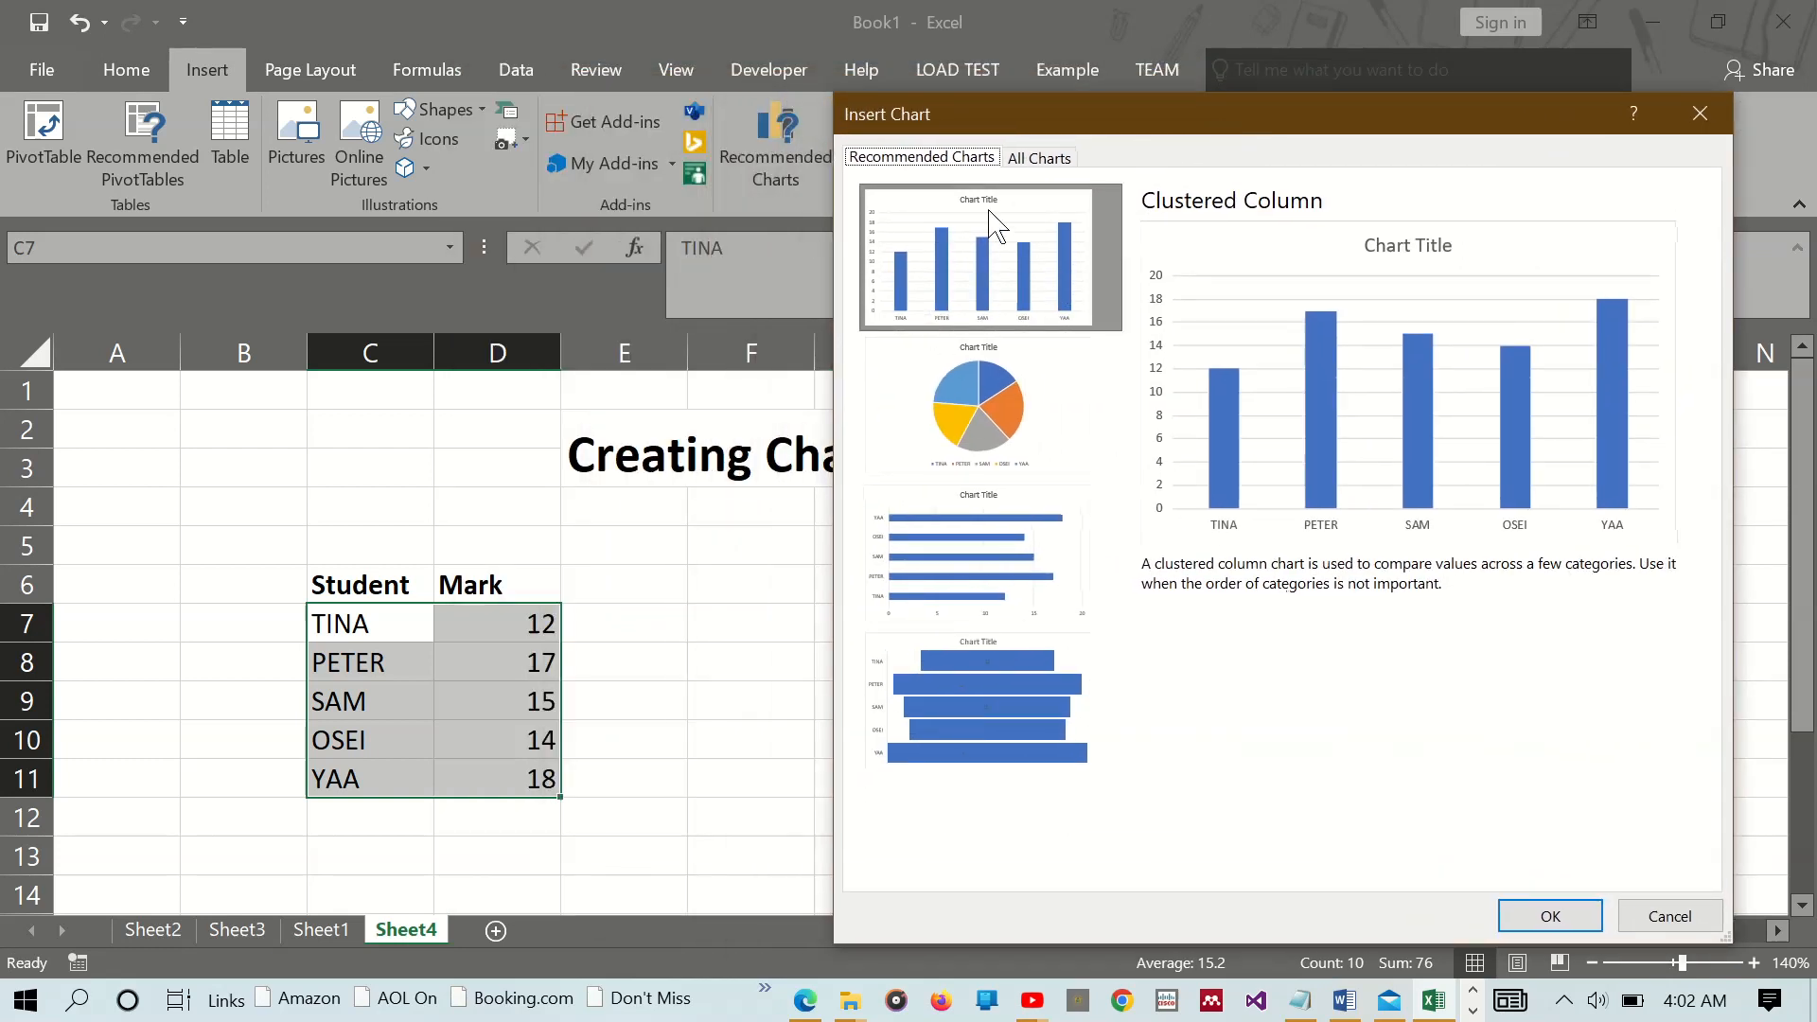
- Compare the stacked and 100% stacked column types among all charts, and insert a Clustered Column chart of the marks
{"action": "left_click", "coordinate": [1027, 161]}
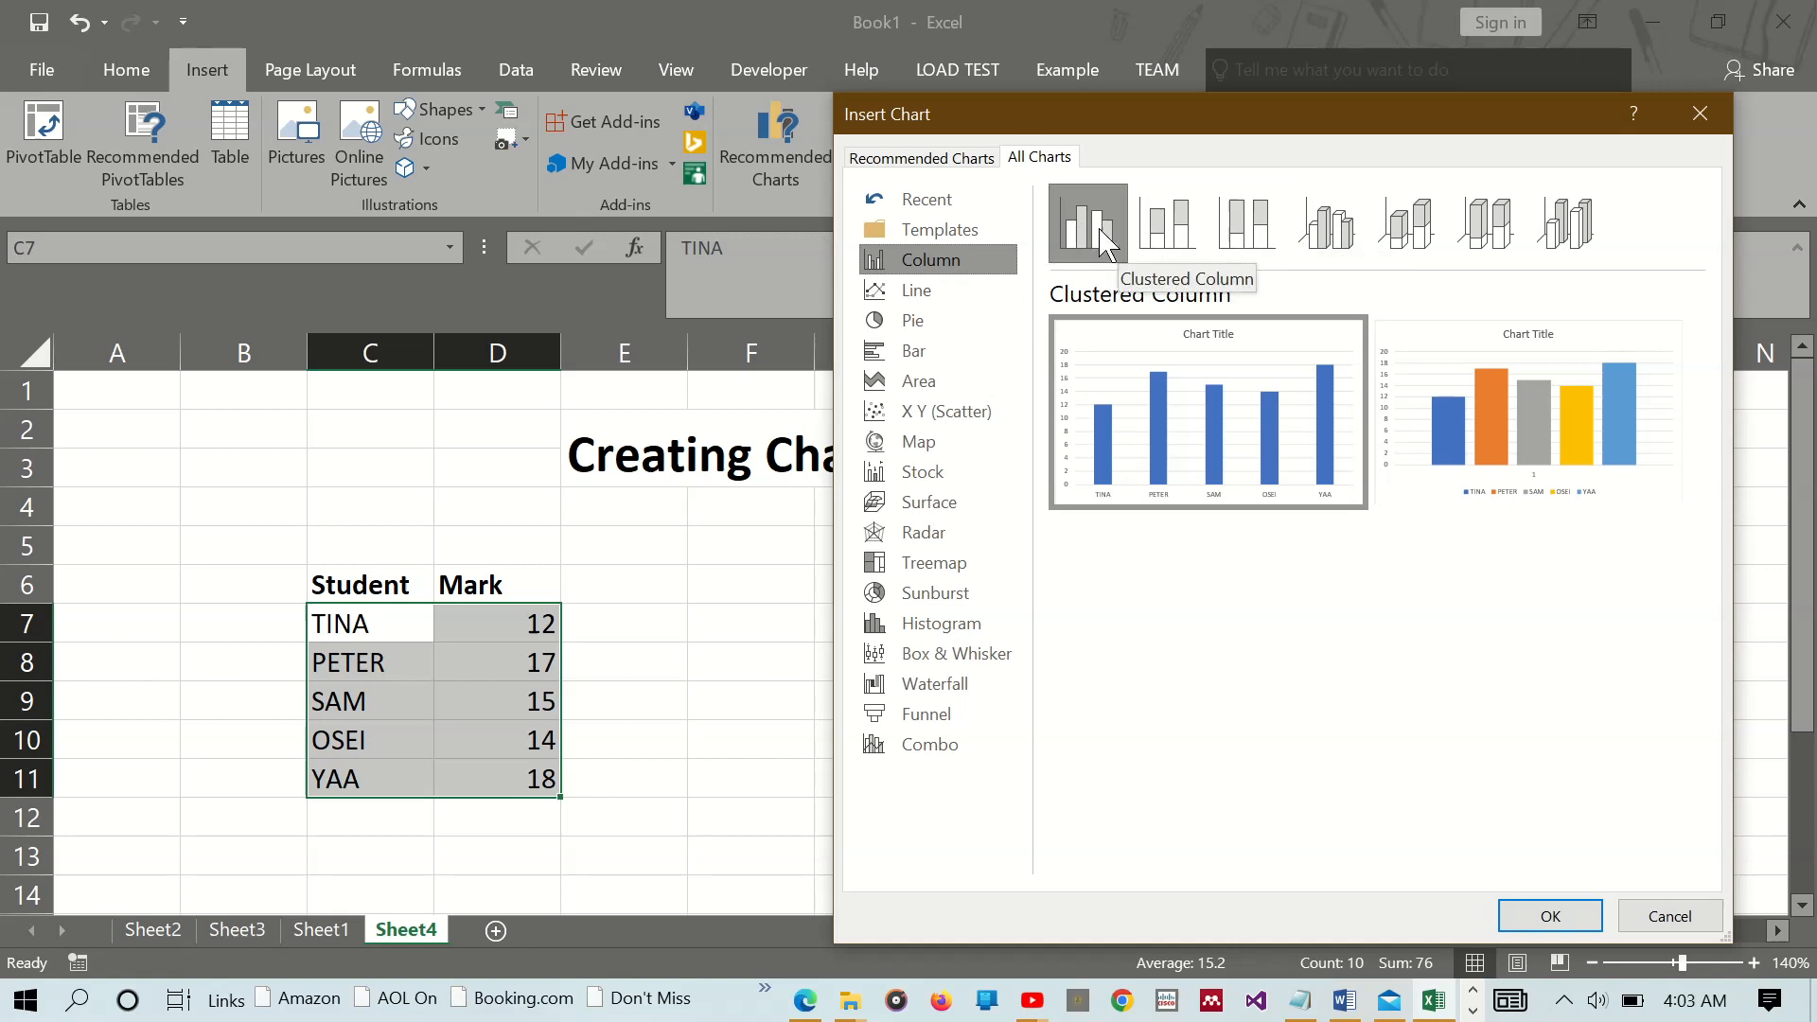
{"action": "left_click", "coordinate": [1079, 251]}
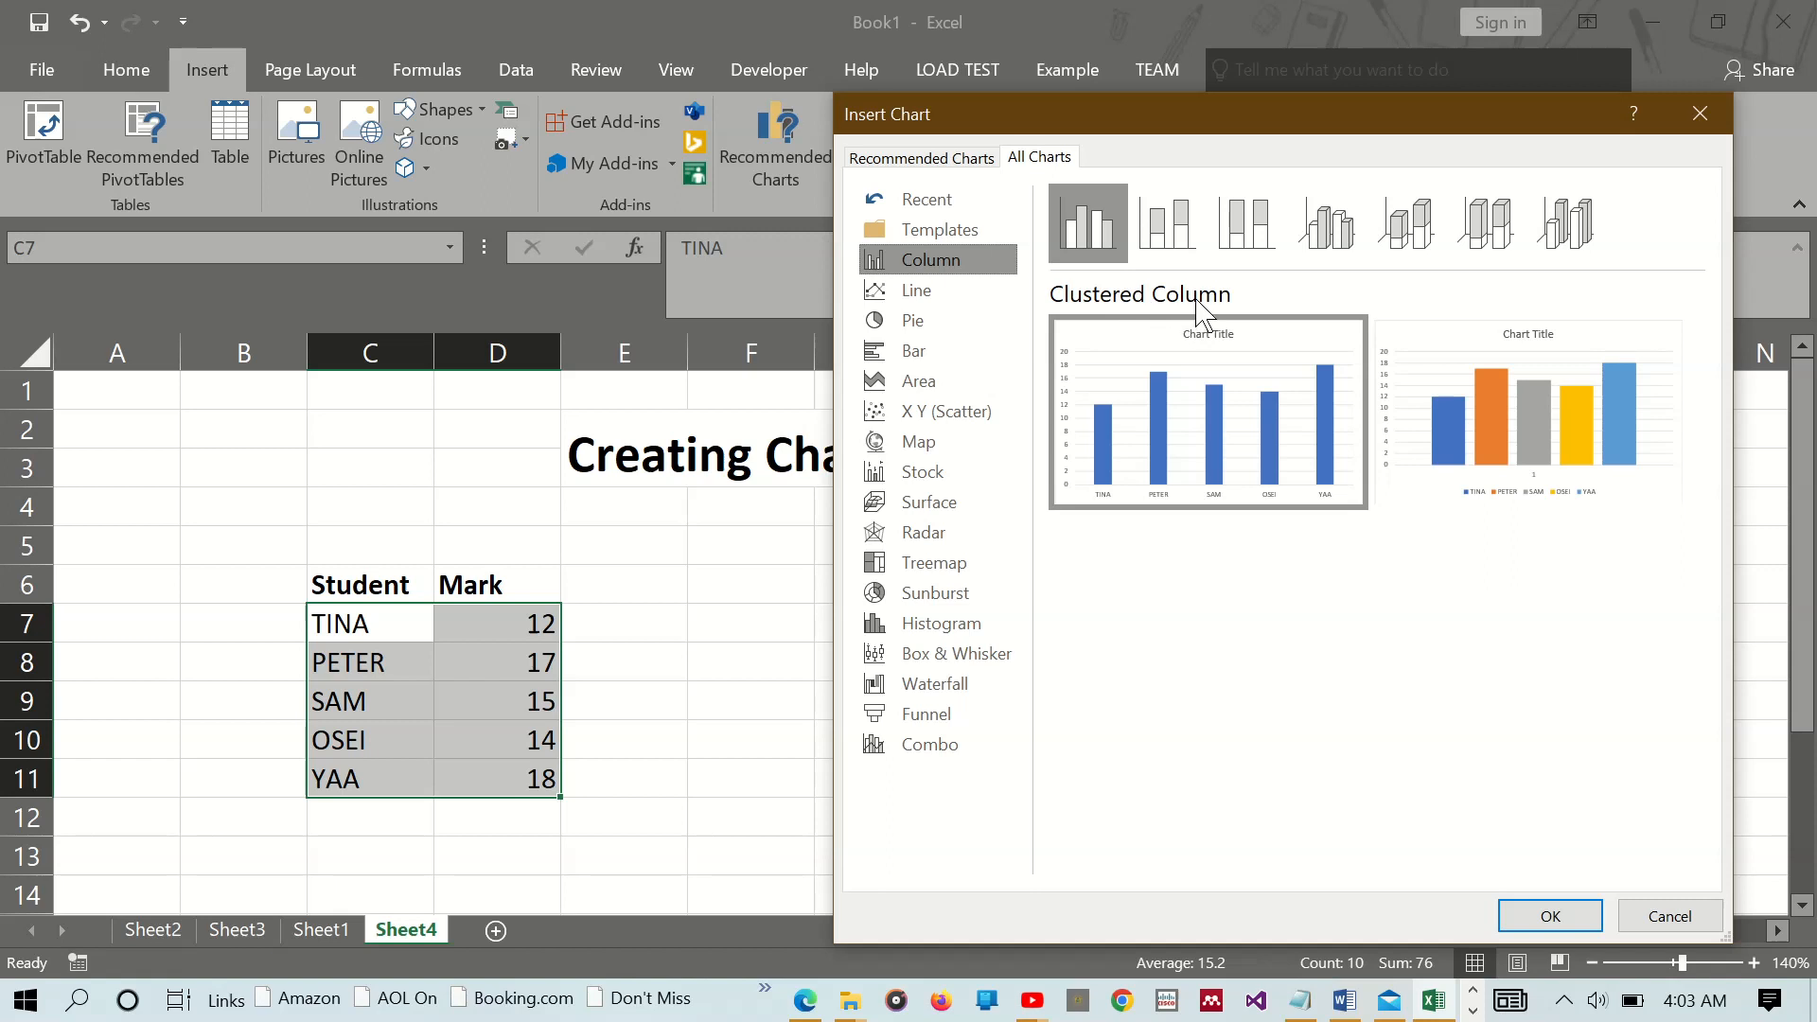
{"action": "left_click", "coordinate": [1163, 233]}
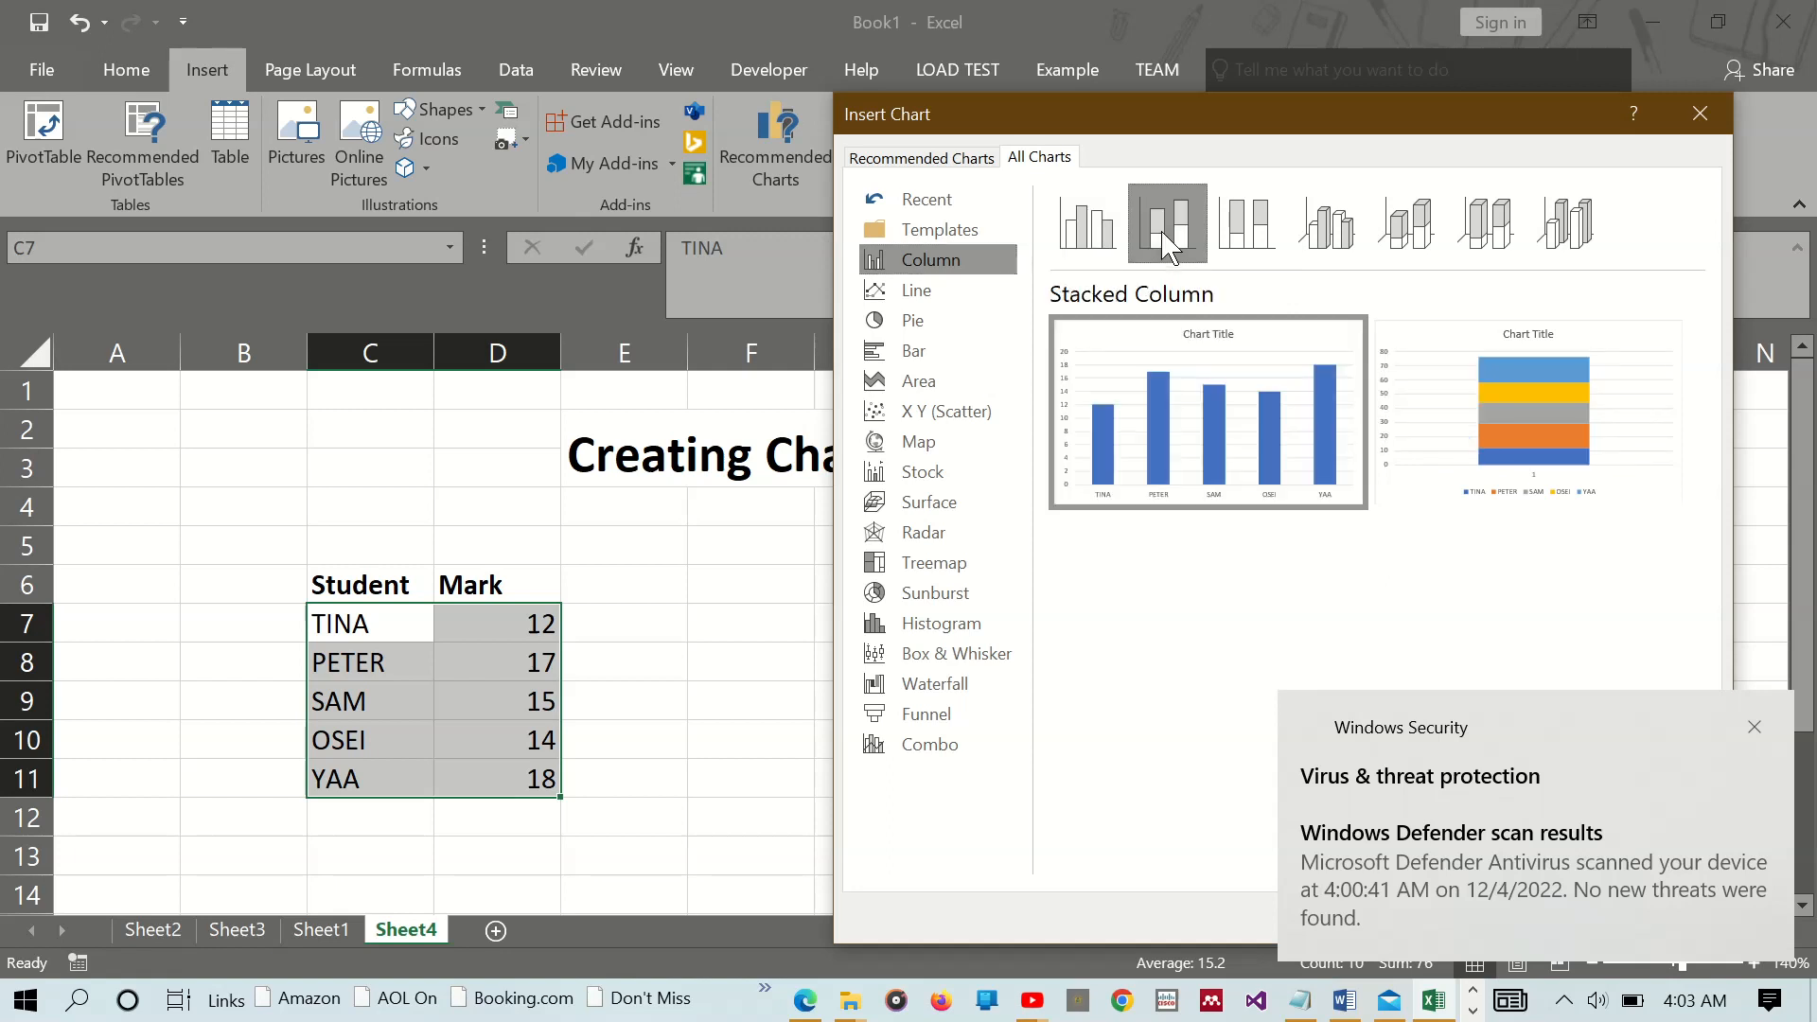
{"action": "left_click", "coordinate": [1260, 247]}
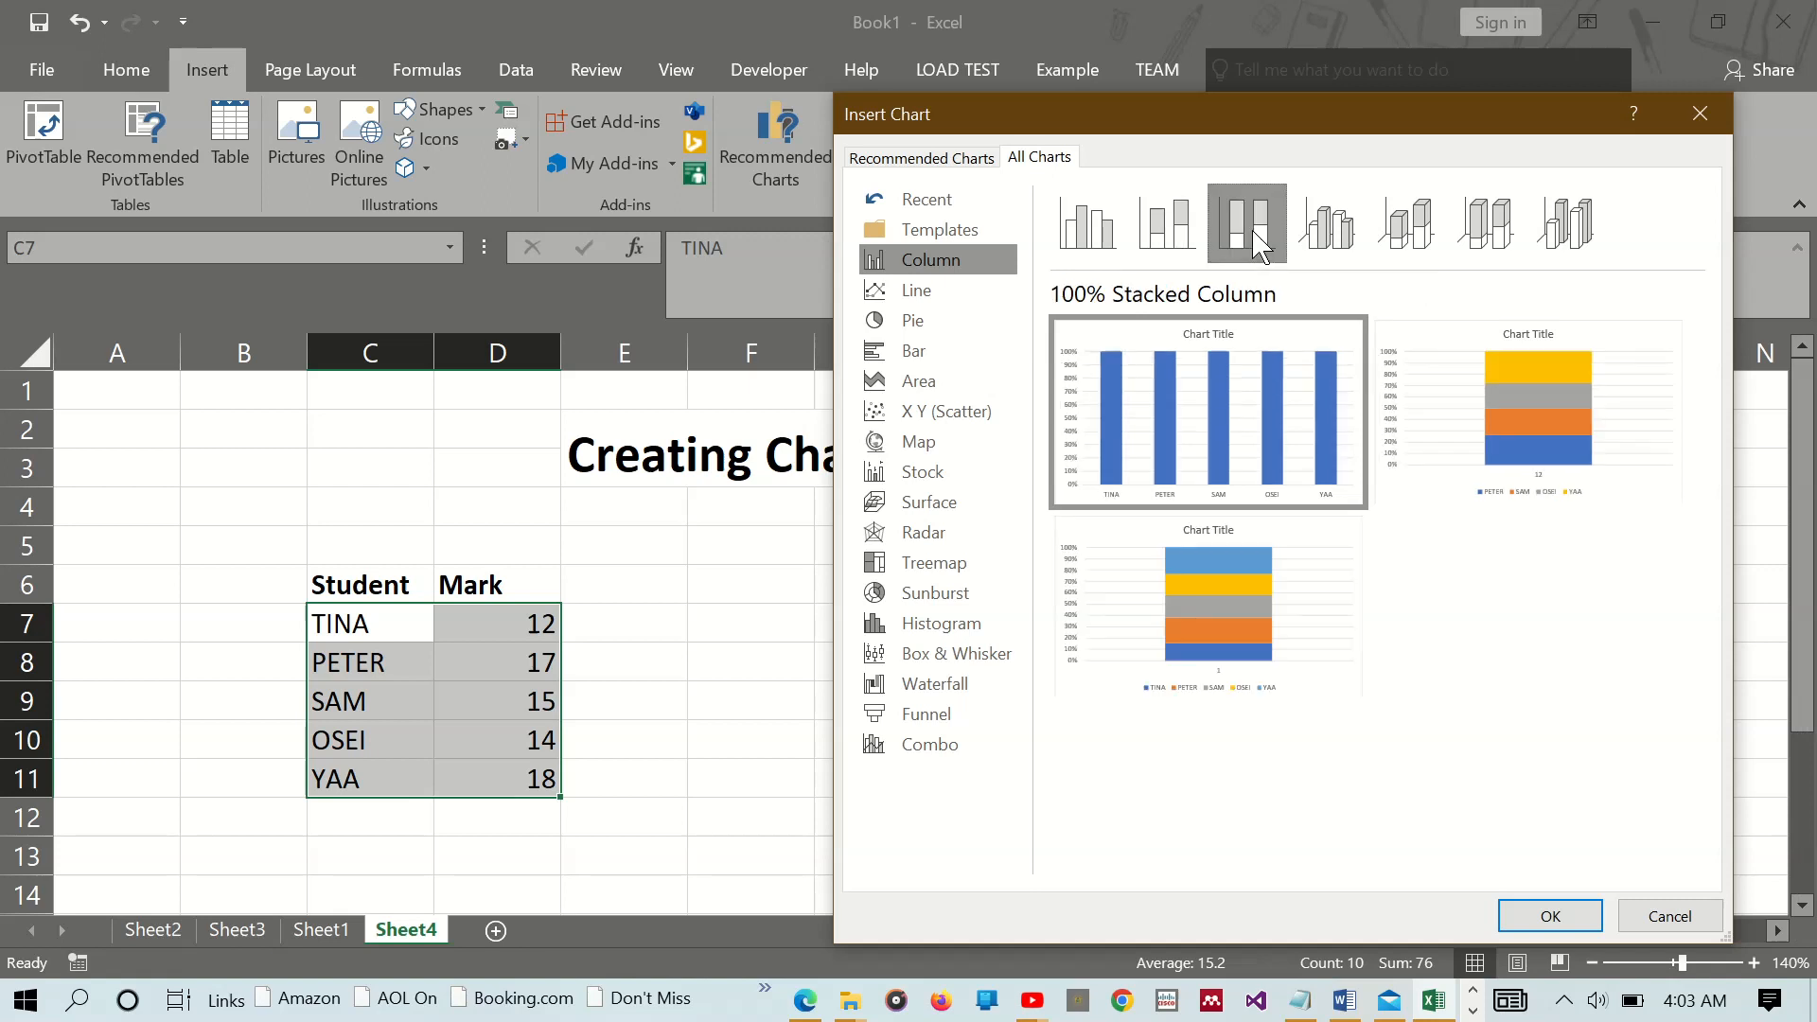
{"action": "left_click", "coordinate": [1086, 236]}
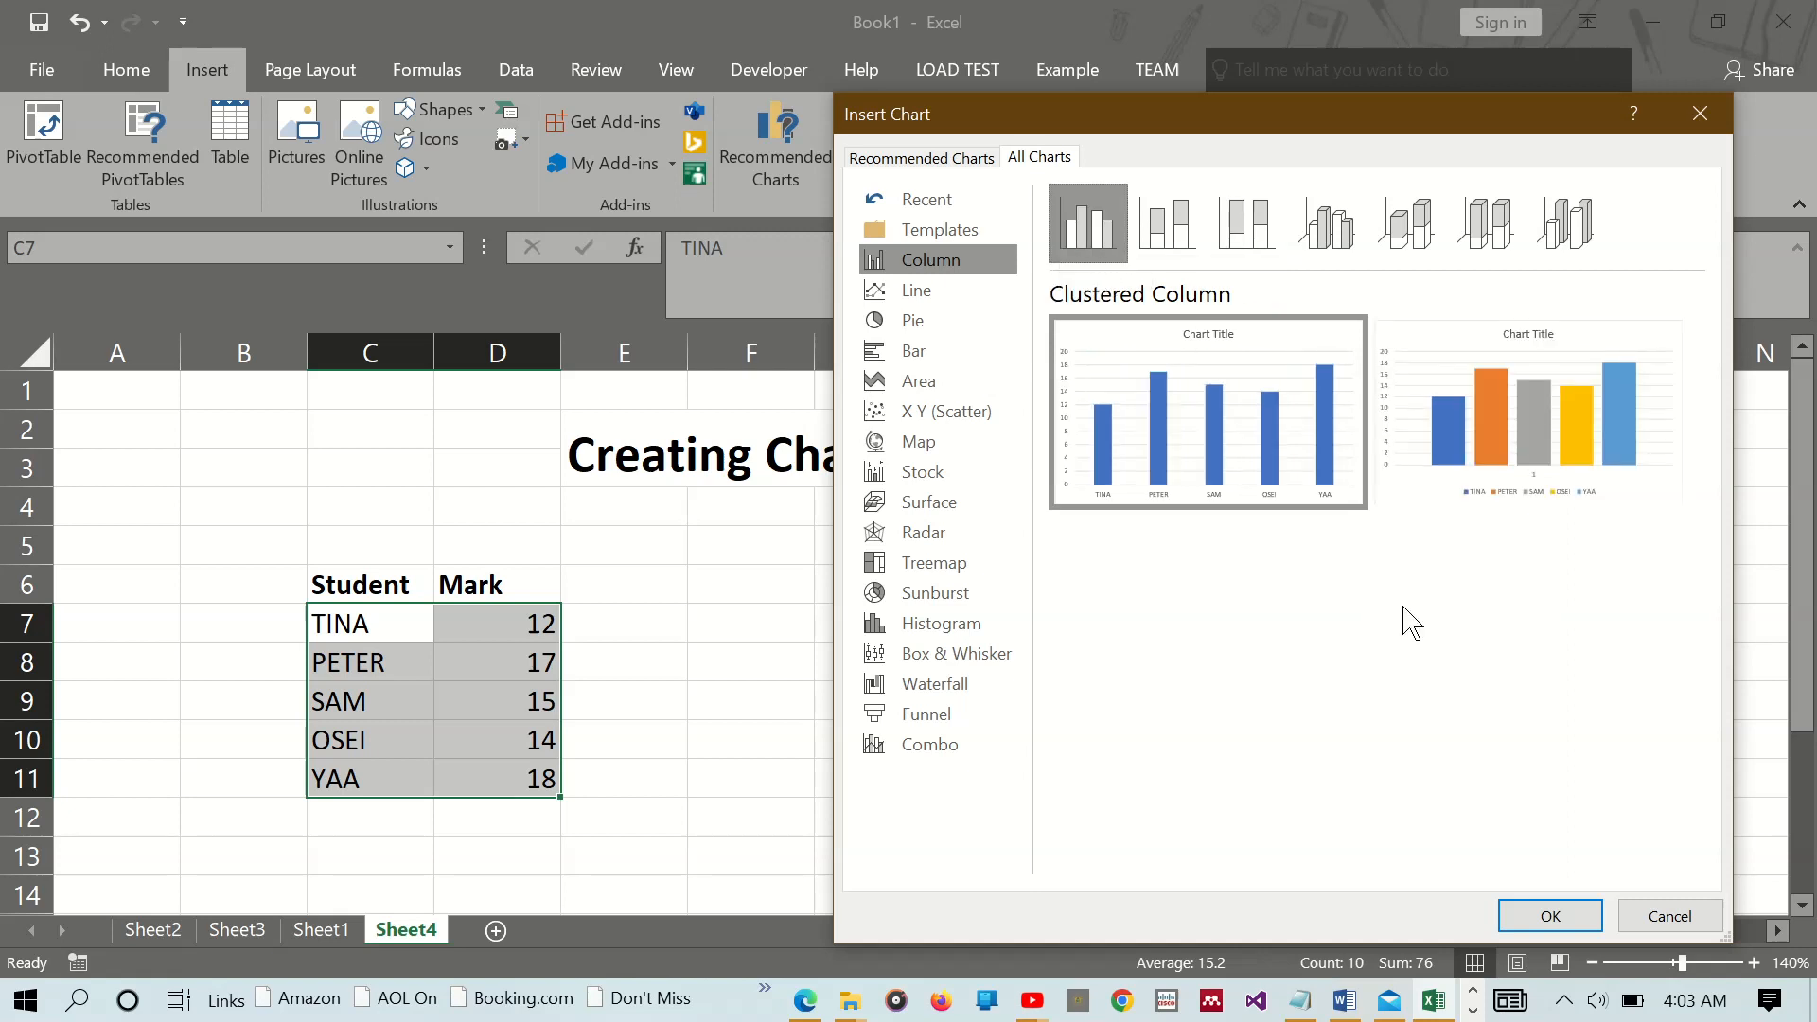
{"action": "left_click", "coordinate": [1550, 918]}
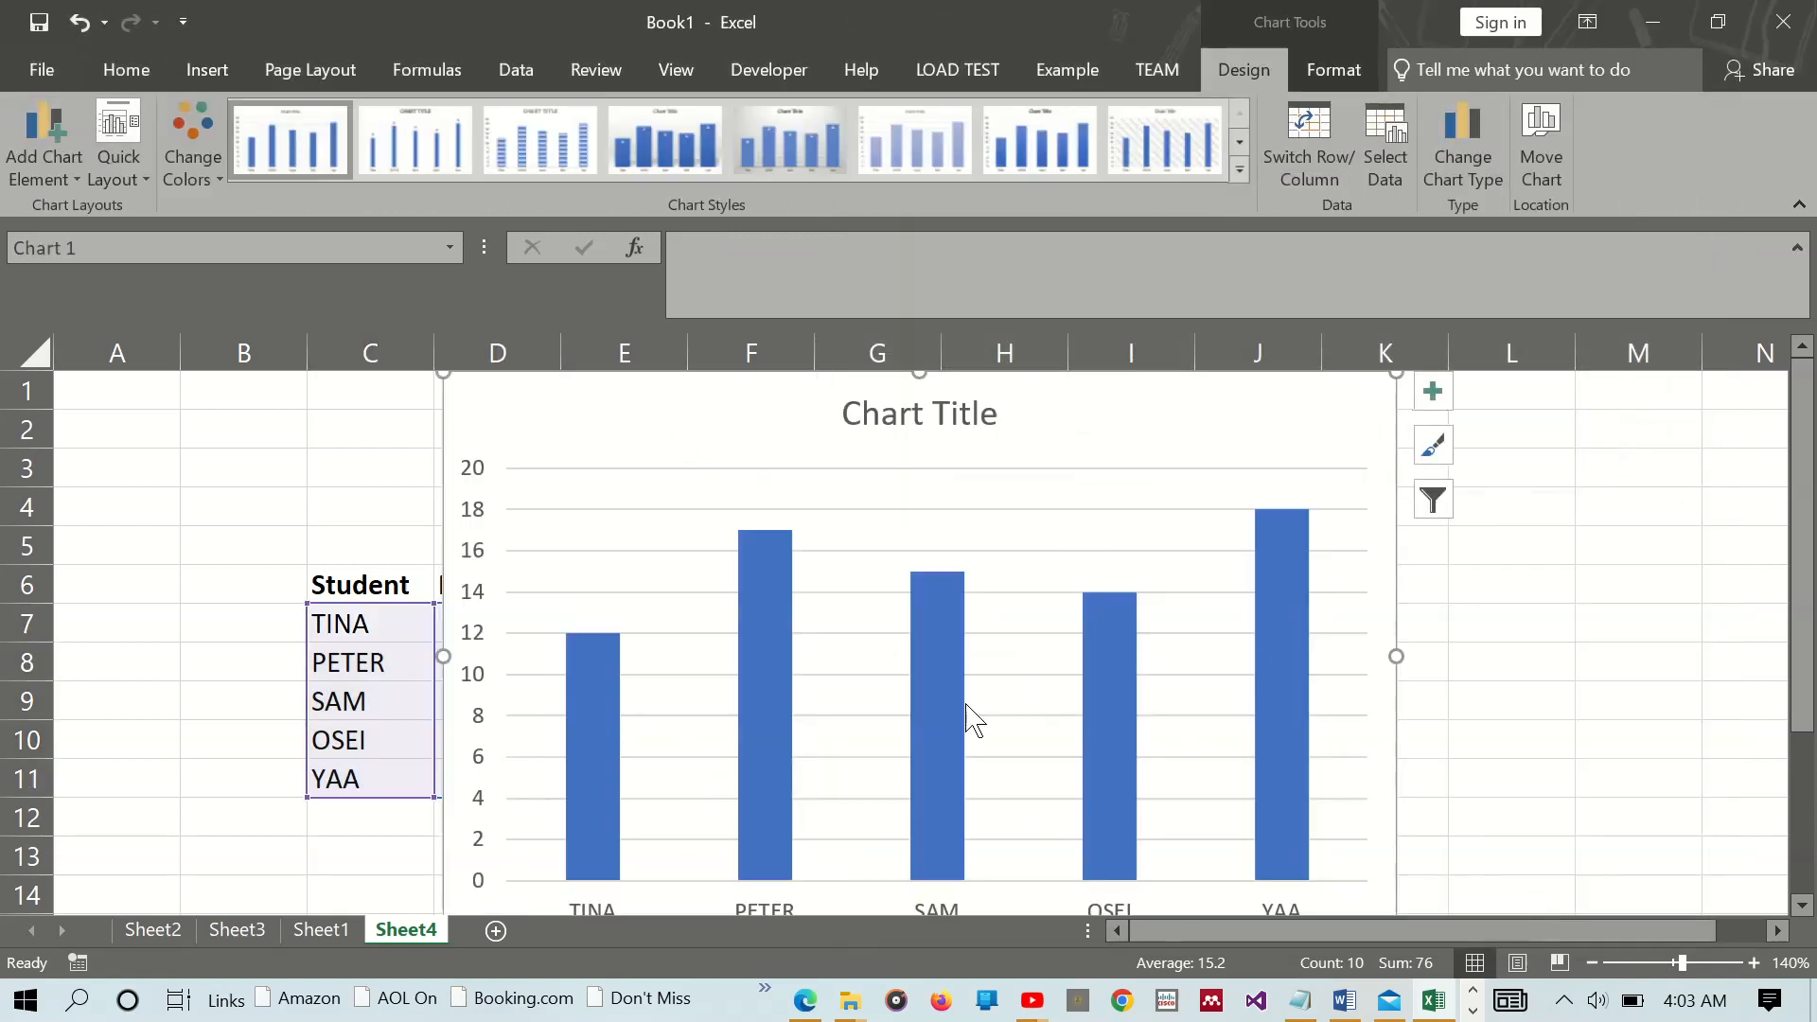
- Shrink the chart and place it beside the data, below the sheet title, covering about columns G to L and rows 4 to 13
{"action": "left_click_drag", "start_coordinate": [1804, 708], "coordinate": [1803, 762]}
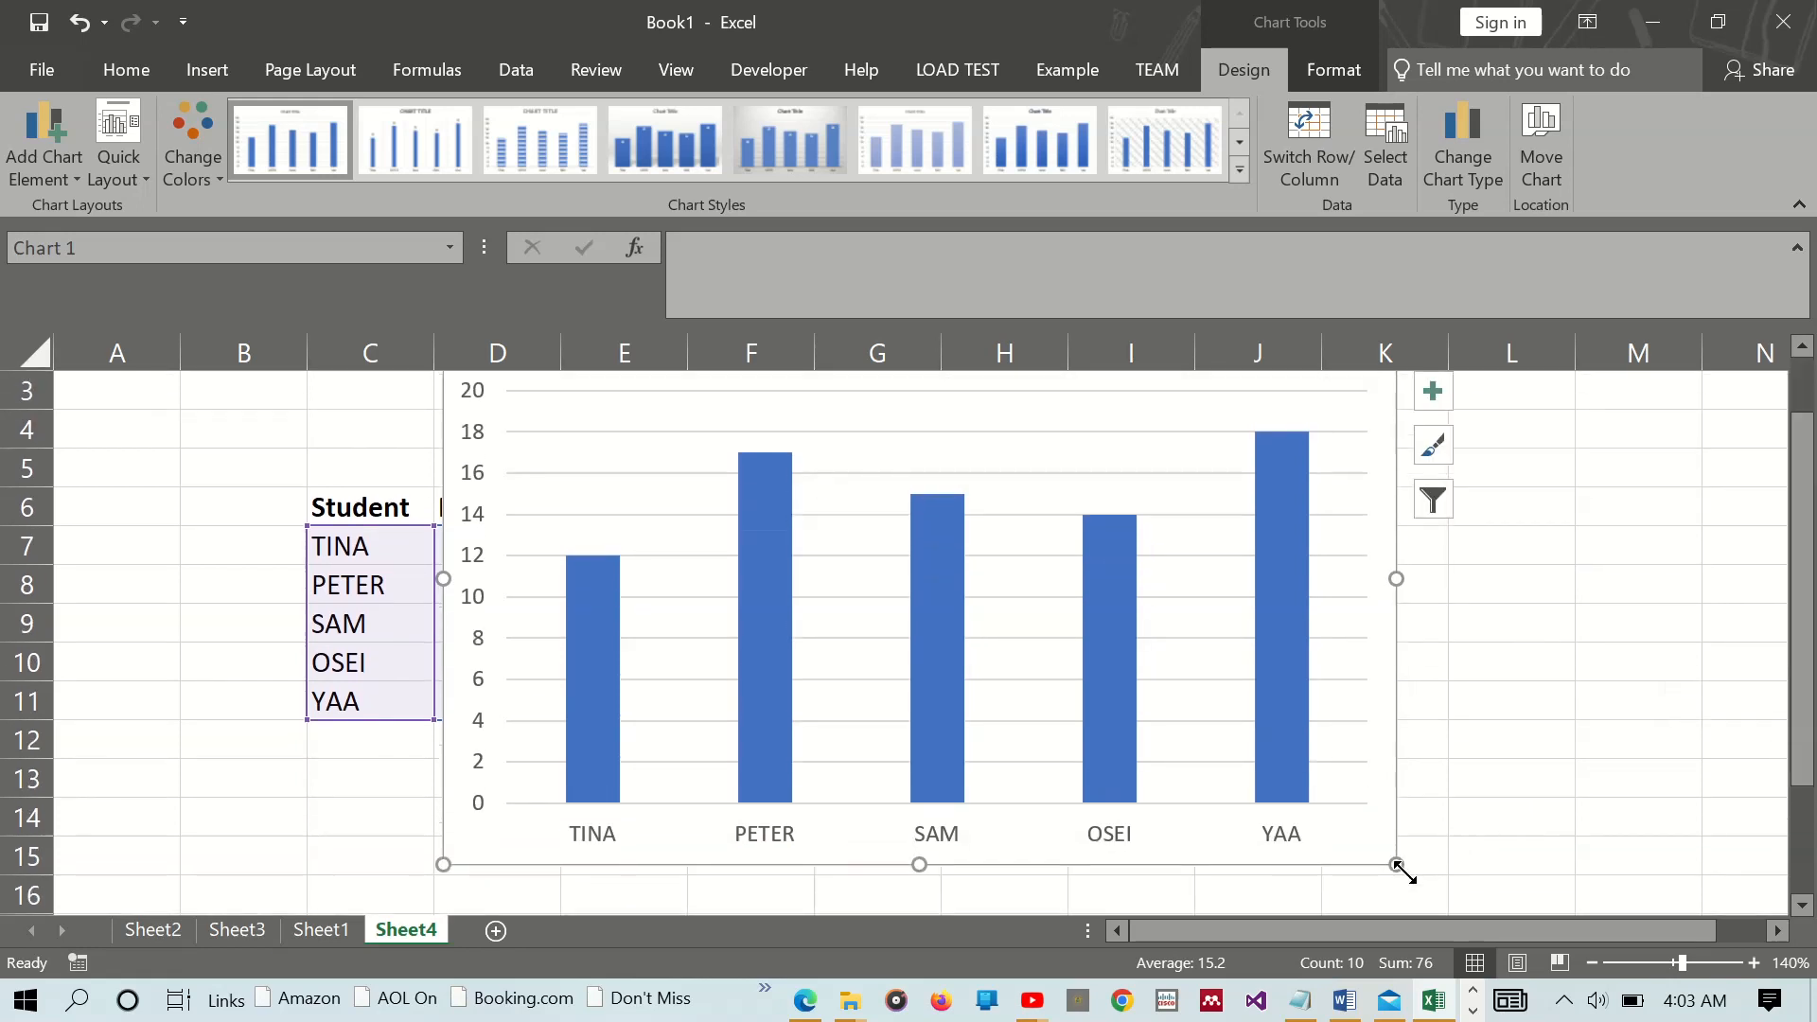
{"action": "left_click_drag", "start_coordinate": [1395, 864], "coordinate": [1248, 667]}
{"action": "left_click_drag", "start_coordinate": [1801, 690], "coordinate": [1769, 595]}
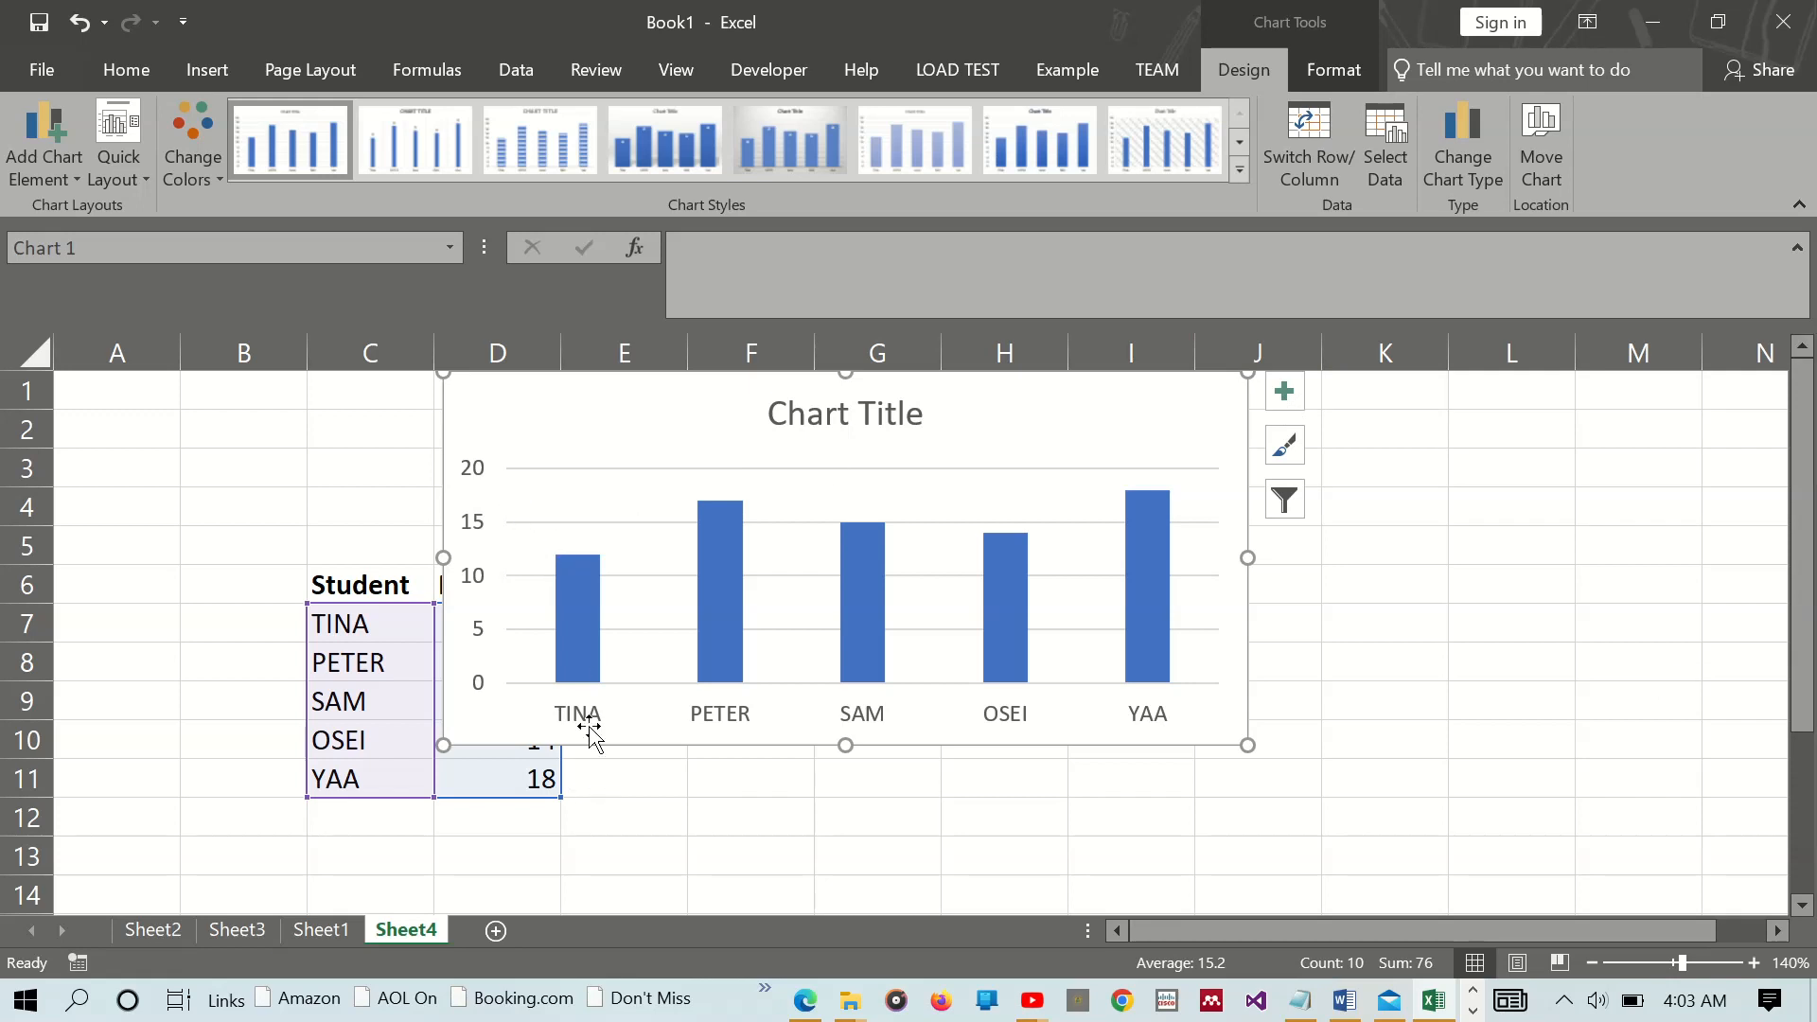
{"action": "left_click_drag", "start_coordinate": [515, 426], "coordinate": [836, 568]}
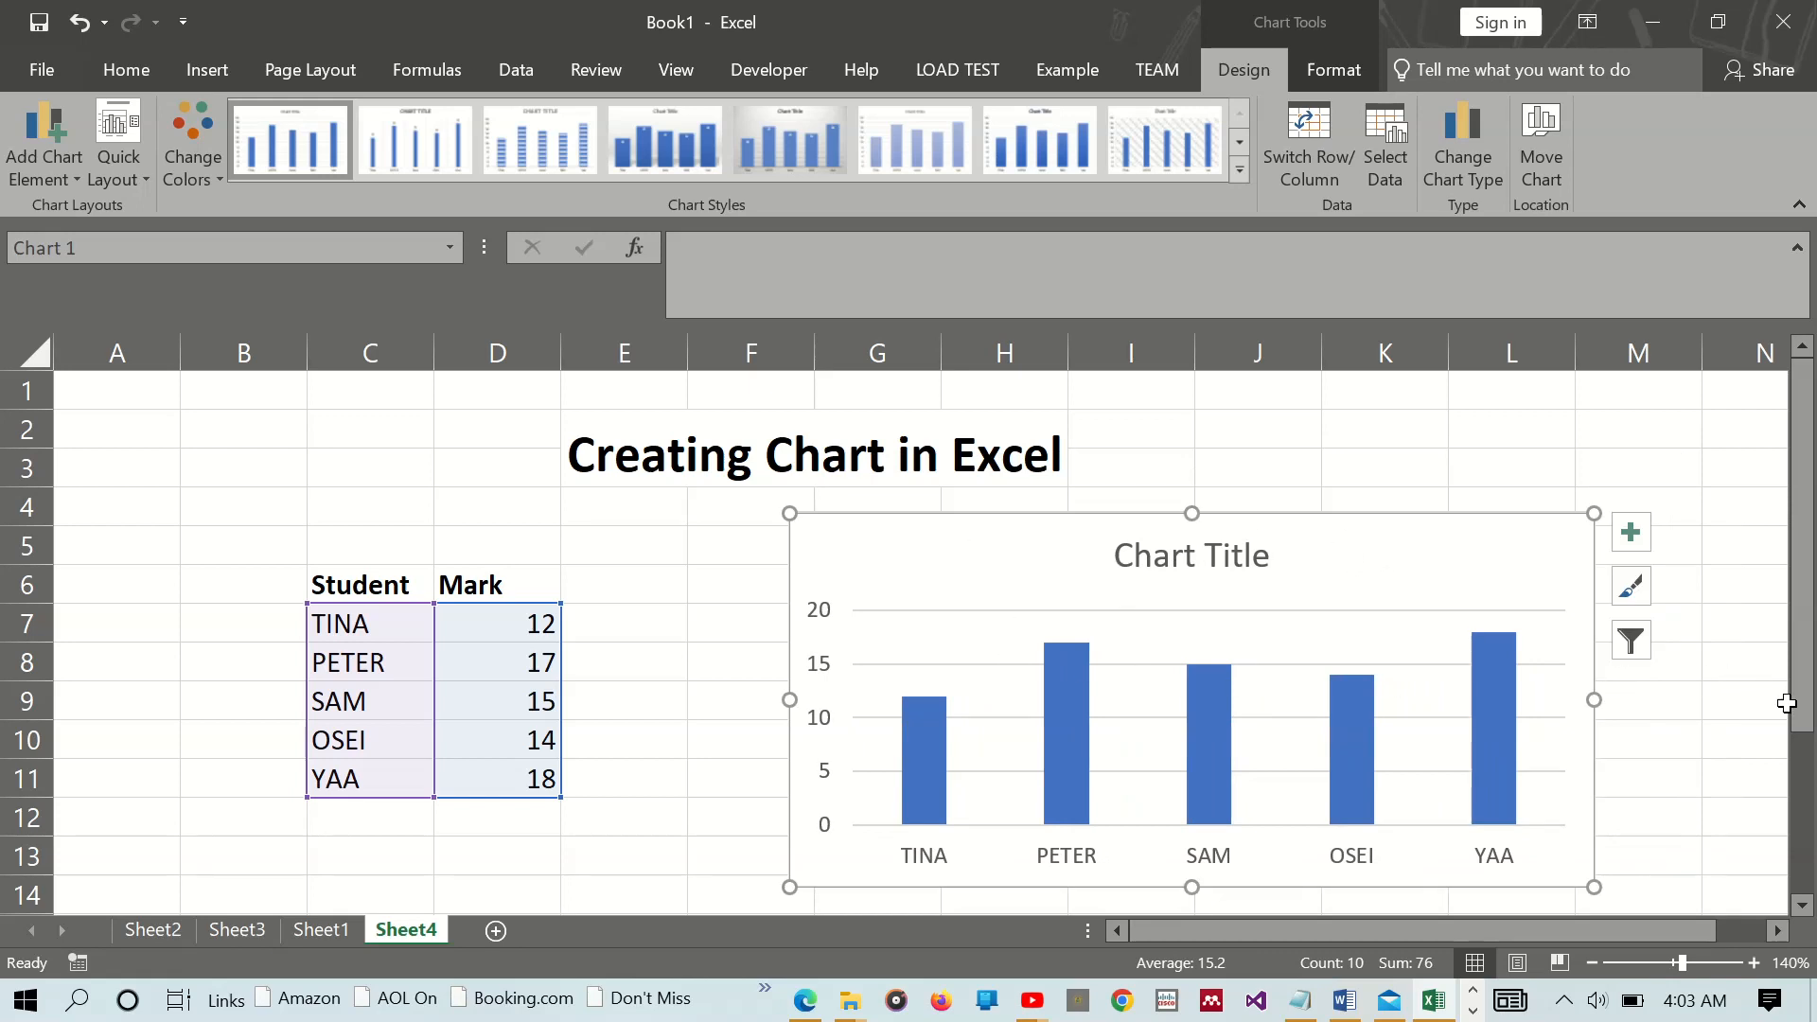
{"action": "left_click_drag", "start_coordinate": [1797, 705], "coordinate": [1797, 729]}
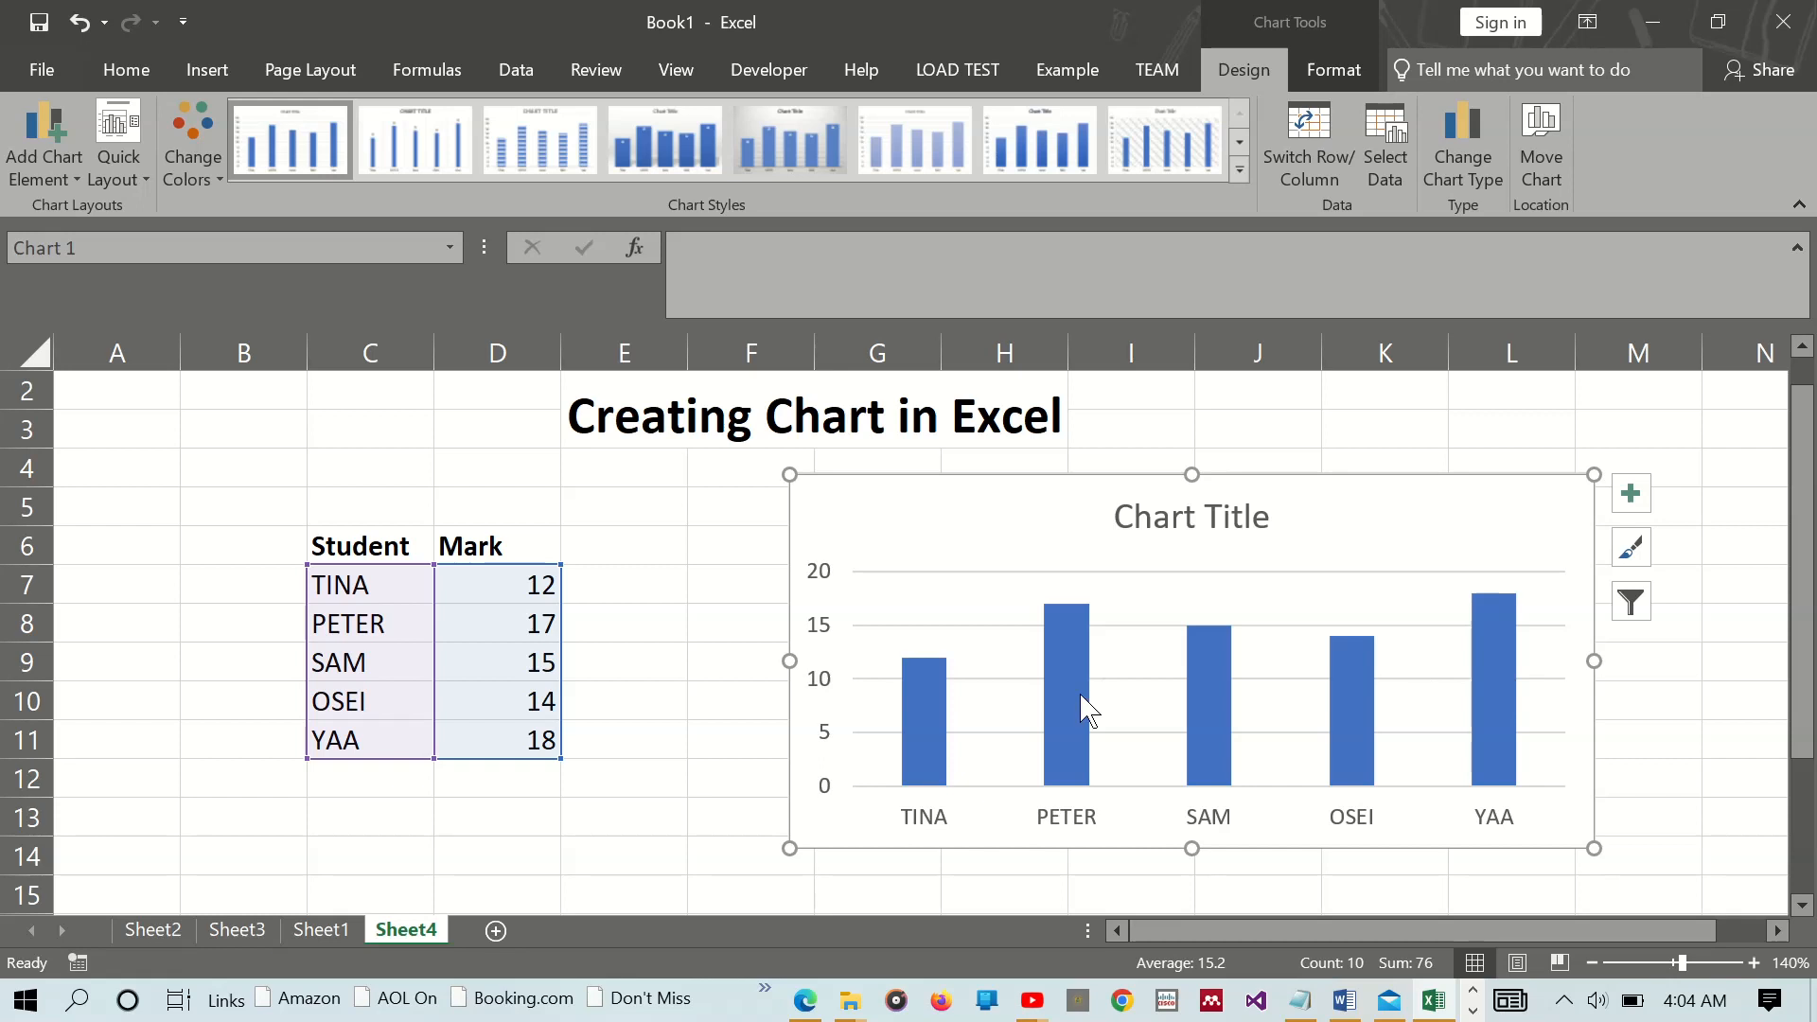
- Fill only the first student's bar in the chart with the standard color Red
{"action": "left_click", "coordinate": [930, 736]}
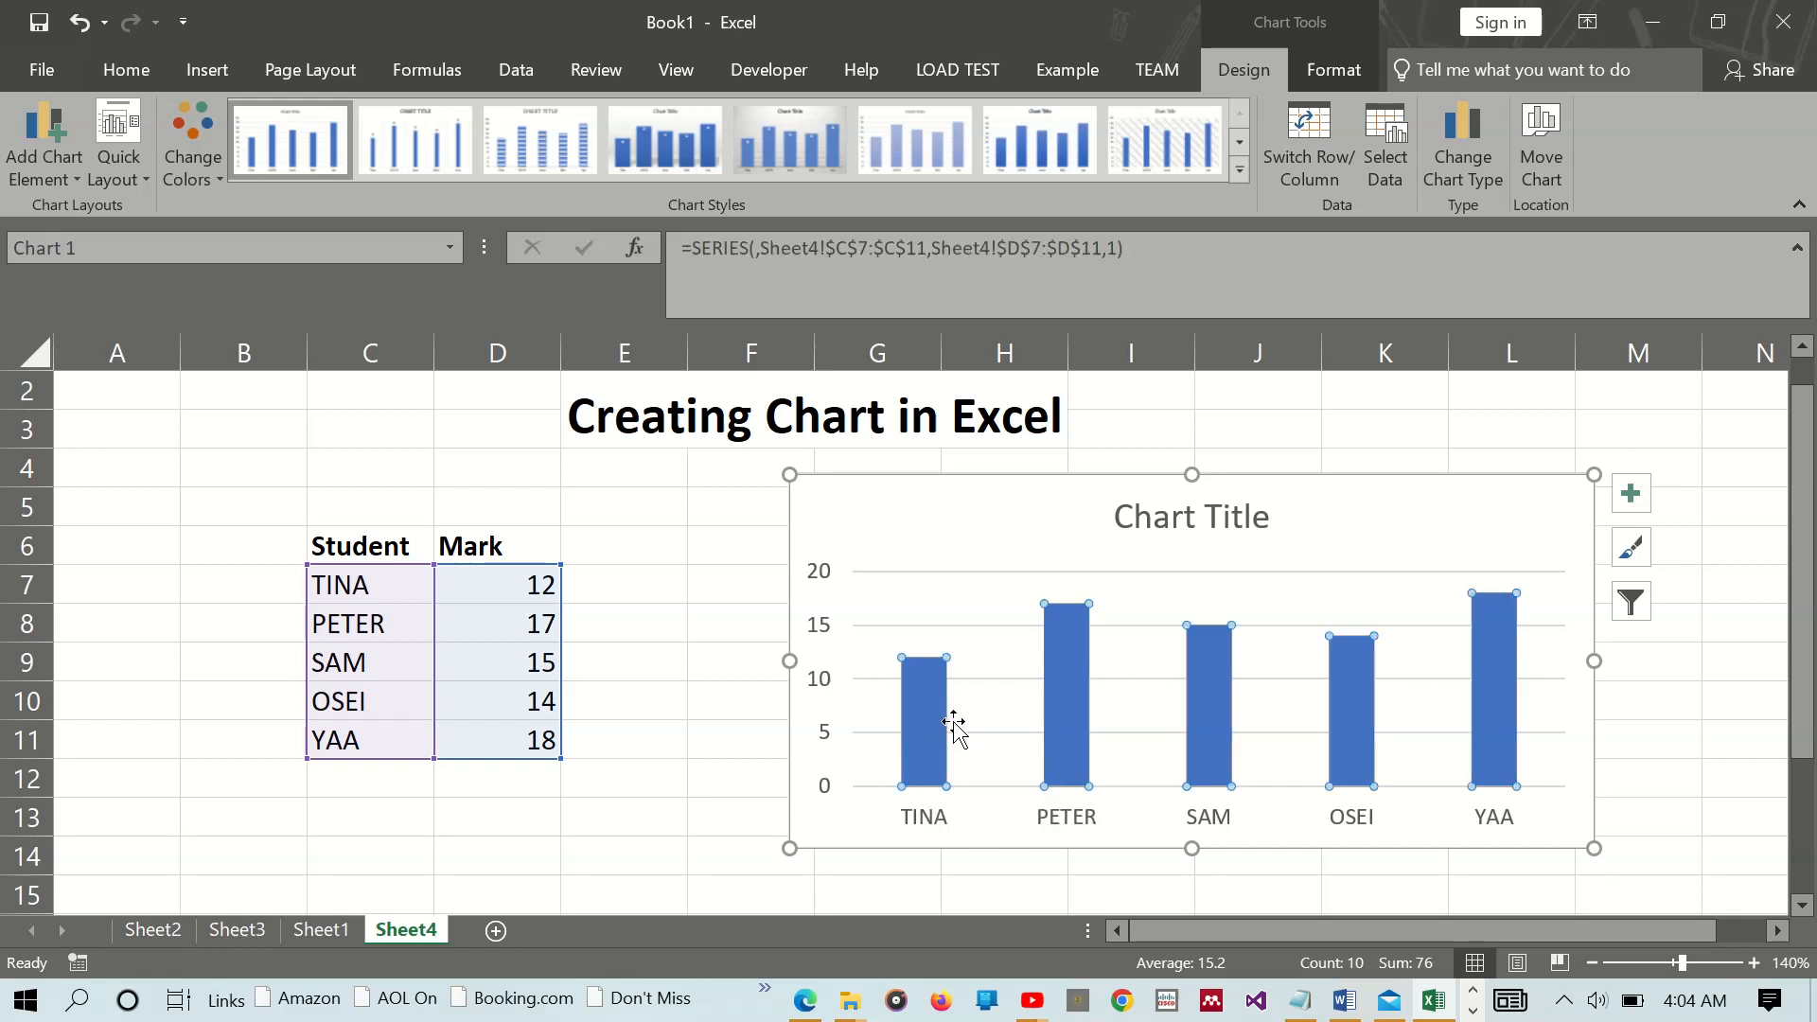
{"action": "mouse_move", "coordinate": [949, 735]}
{"action": "mouse_move", "coordinate": [1511, 662]}
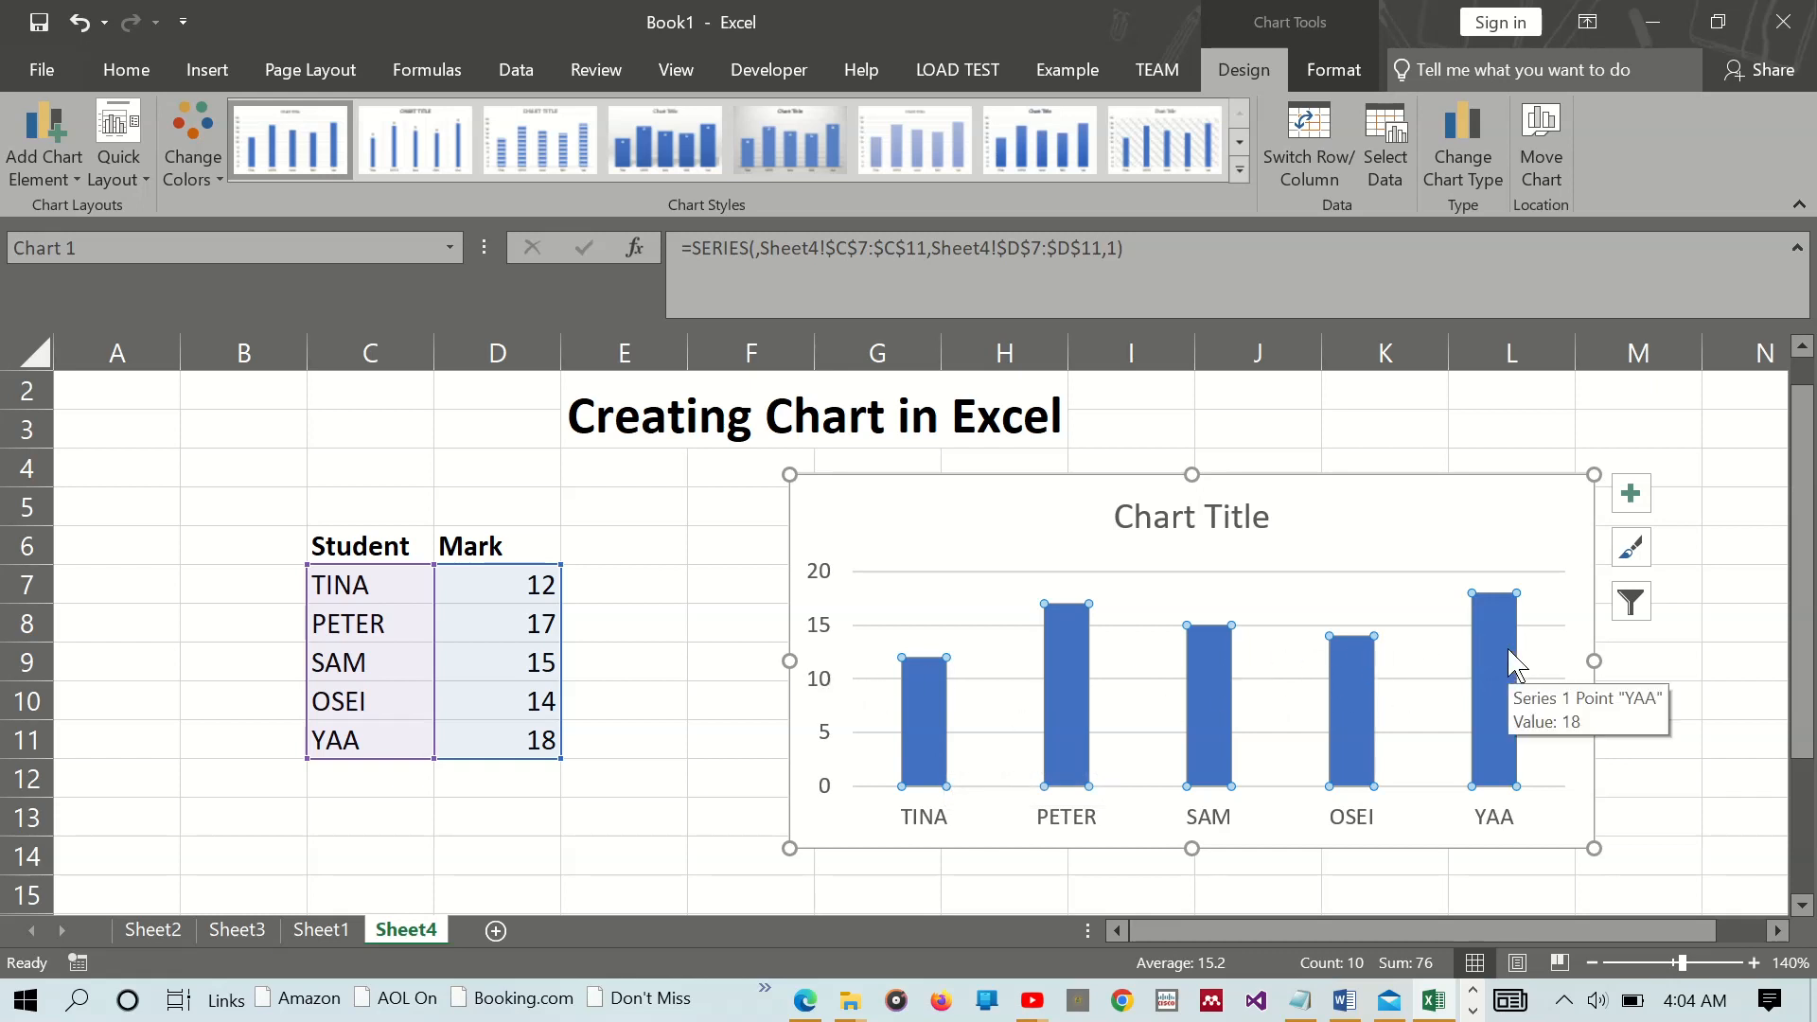
{"action": "left_click", "coordinate": [923, 736]}
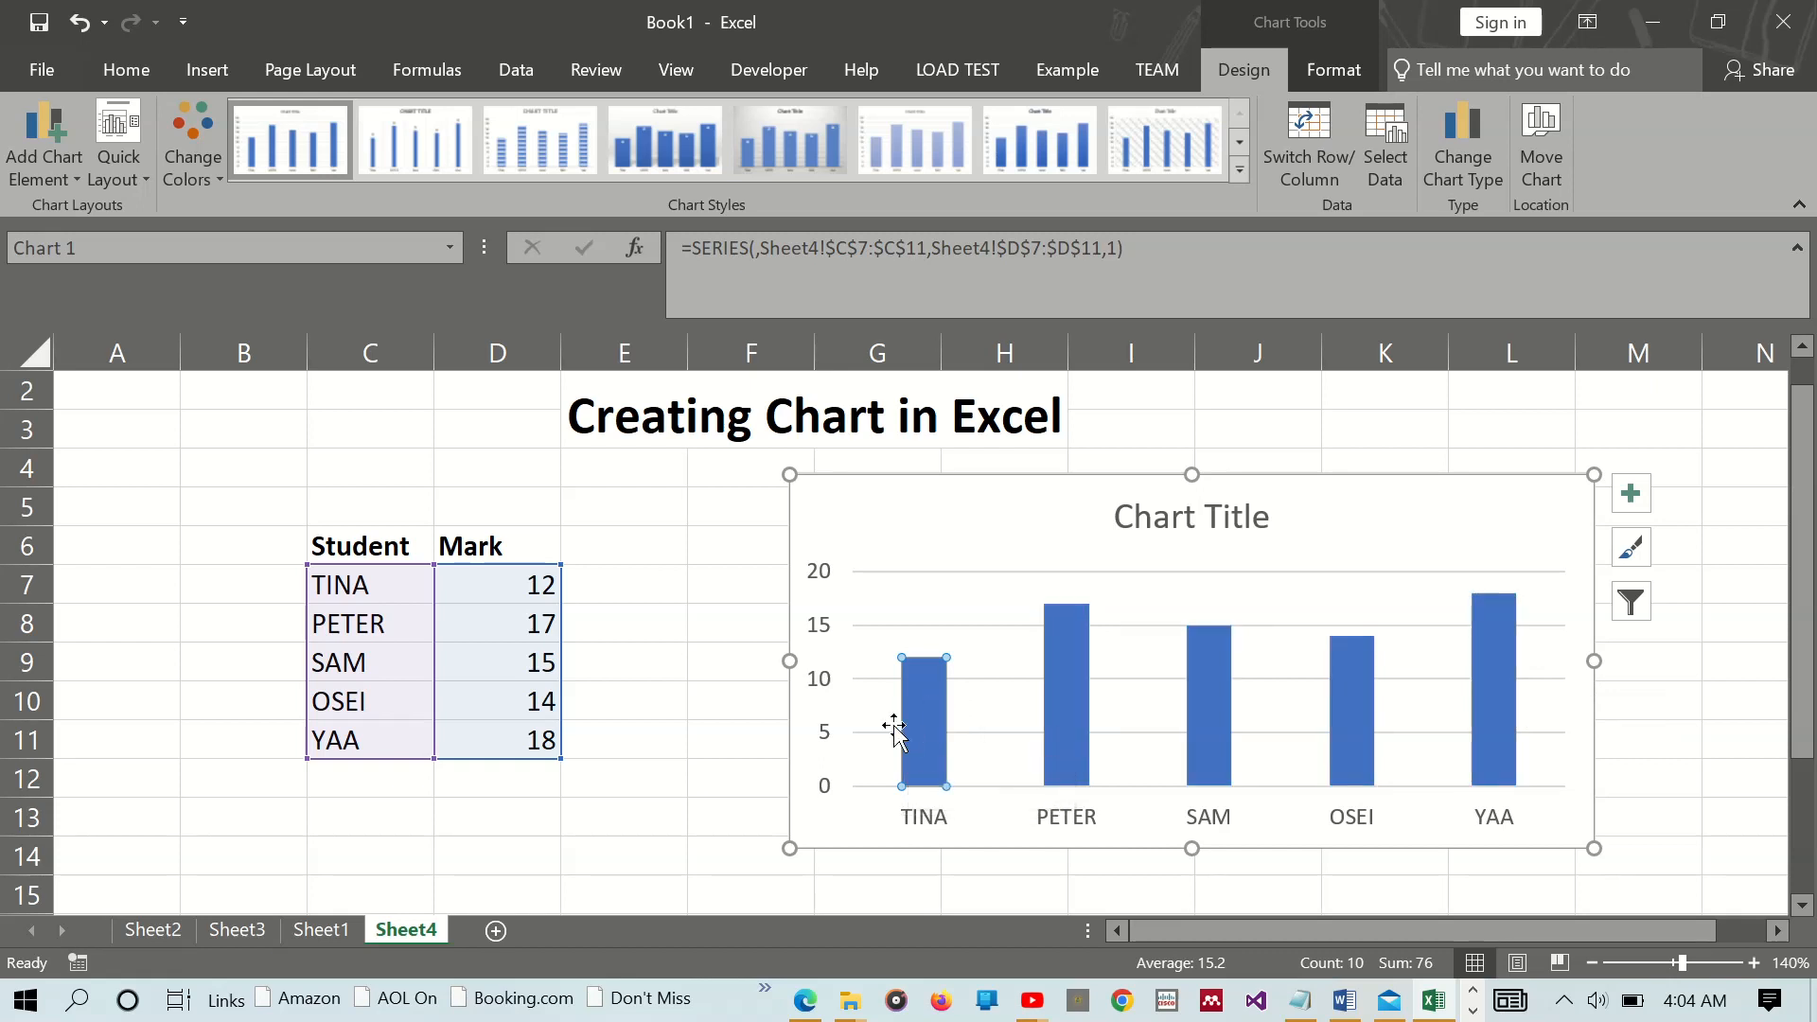
{"action": "mouse_move", "coordinate": [937, 747]}
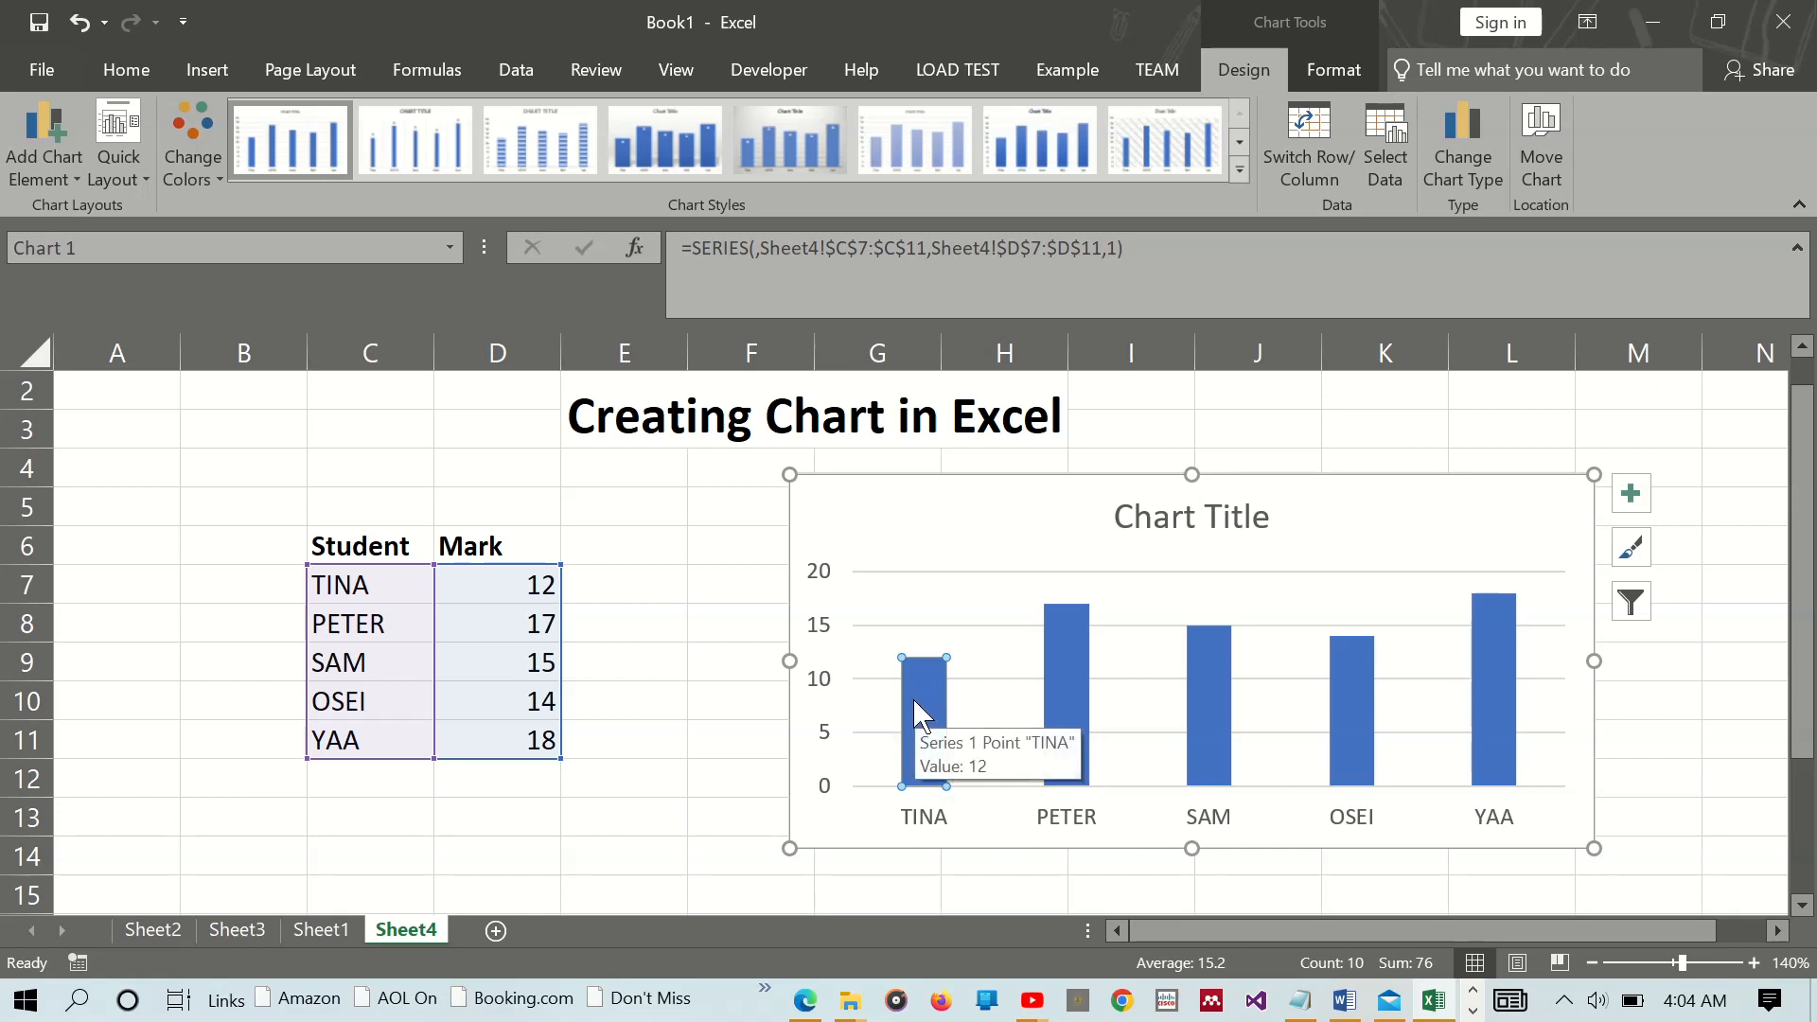
{"action": "right_click", "coordinate": [914, 701]}
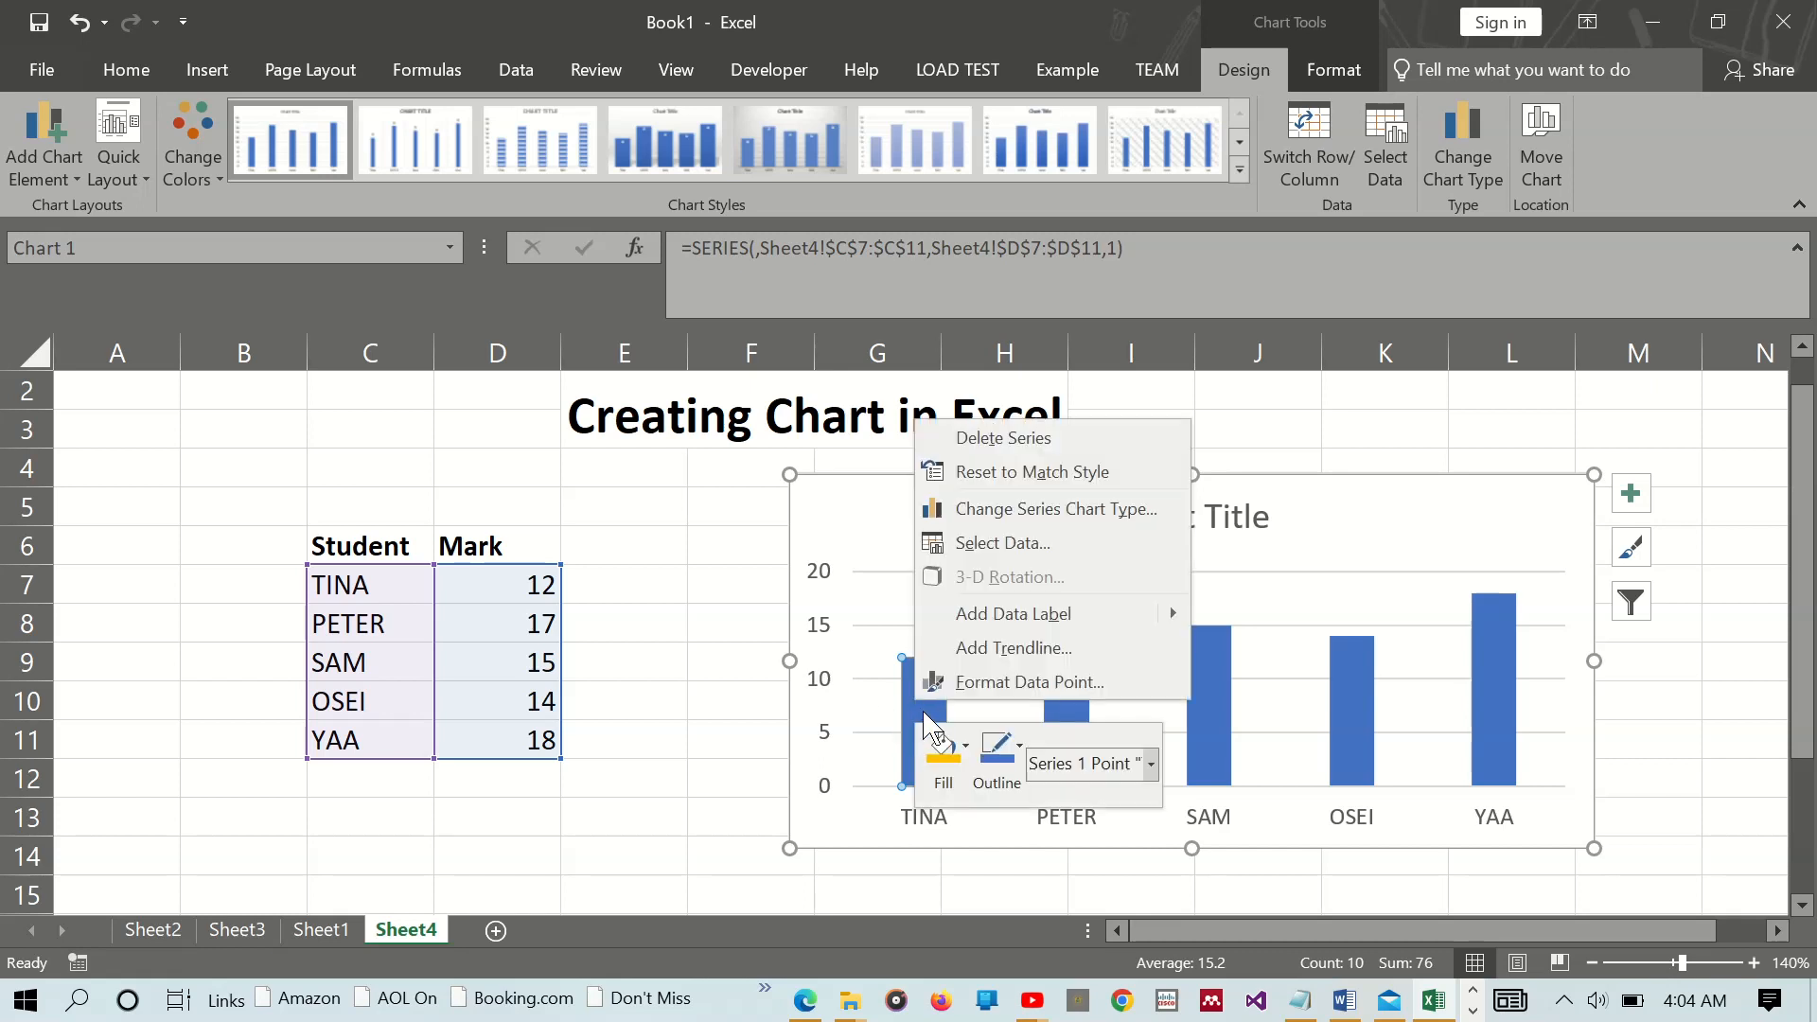
{"action": "left_click", "coordinate": [967, 748]}
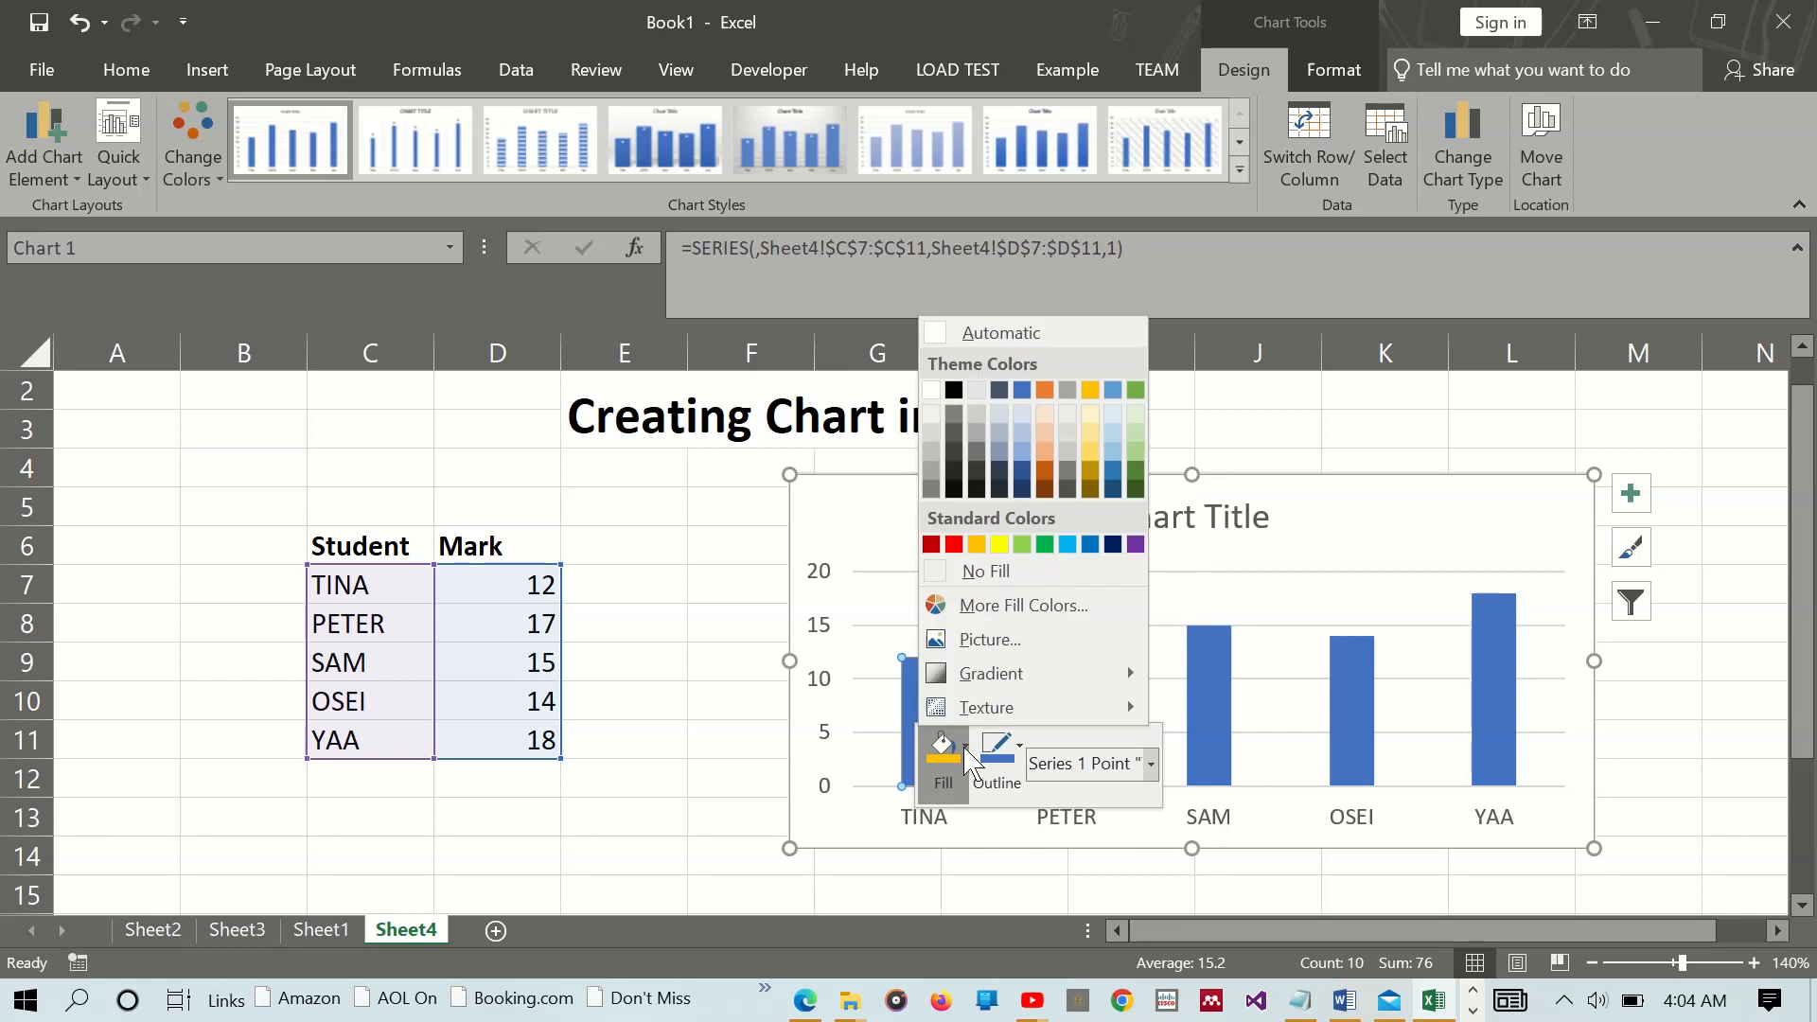
{"action": "left_click", "coordinate": [954, 545]}
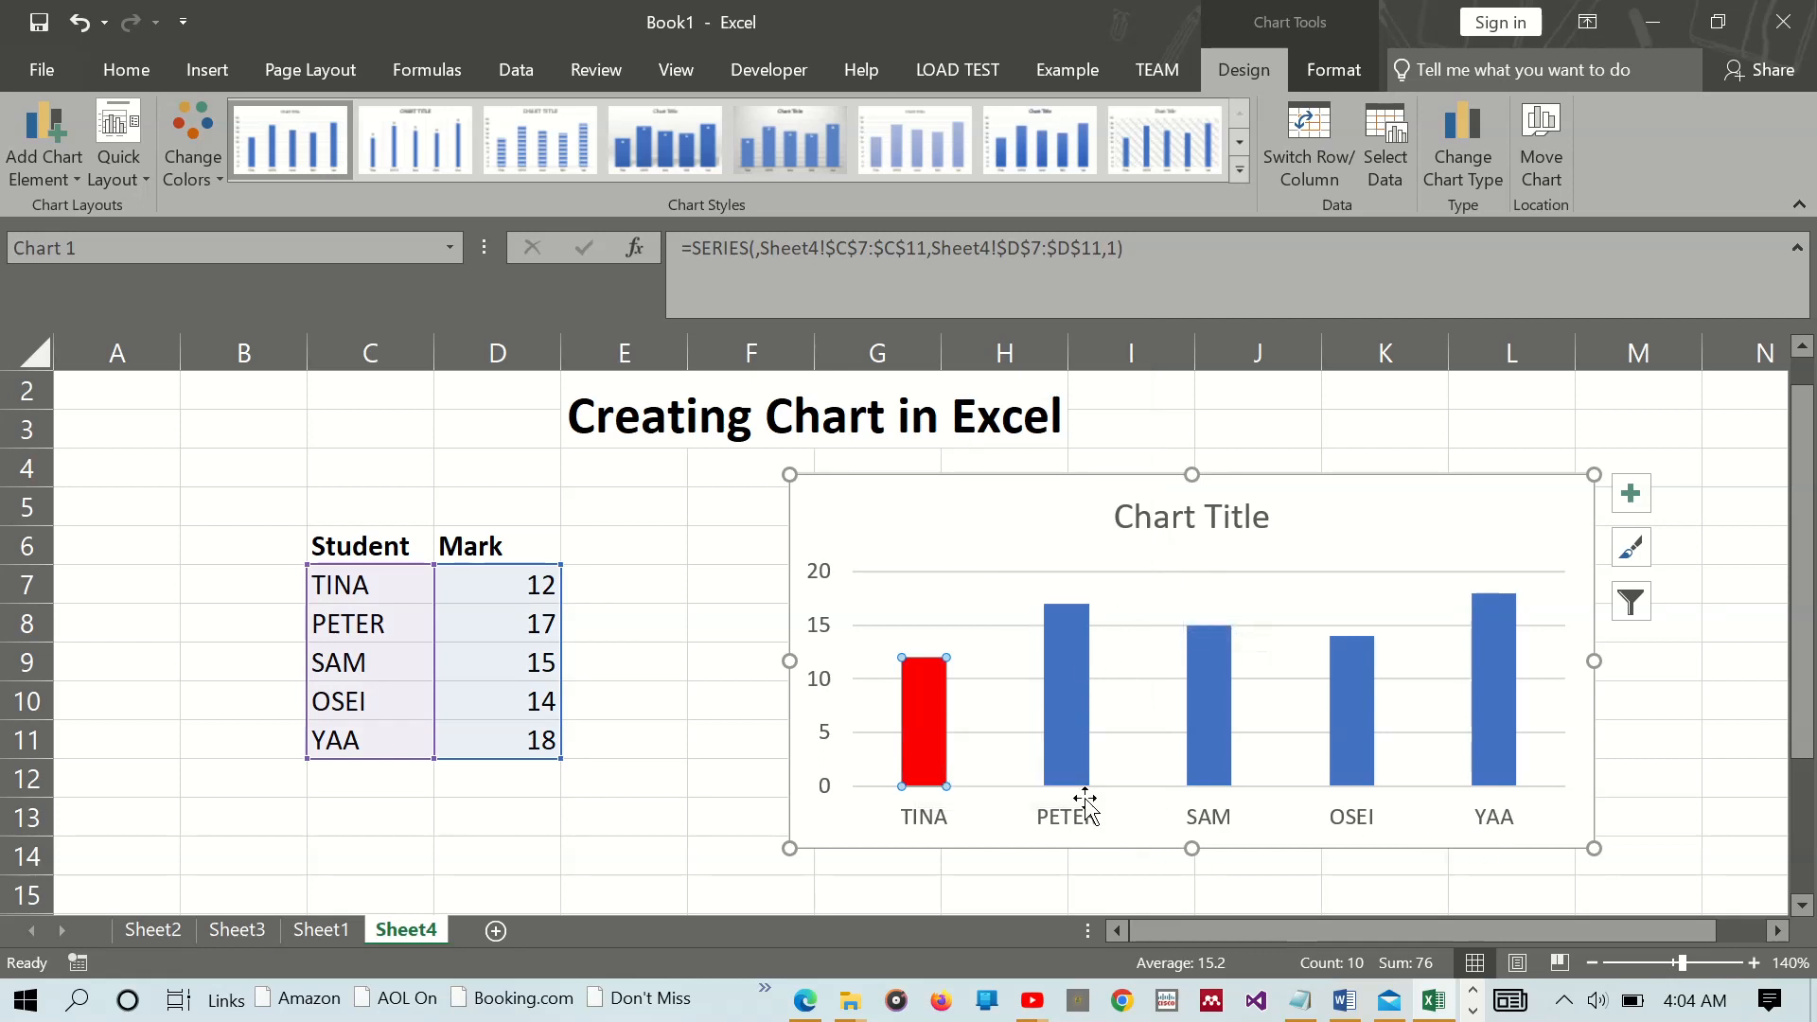
- Fill only the third student's bar in the chart with the standard color Green
{"action": "mouse_move", "coordinate": [1070, 743]}
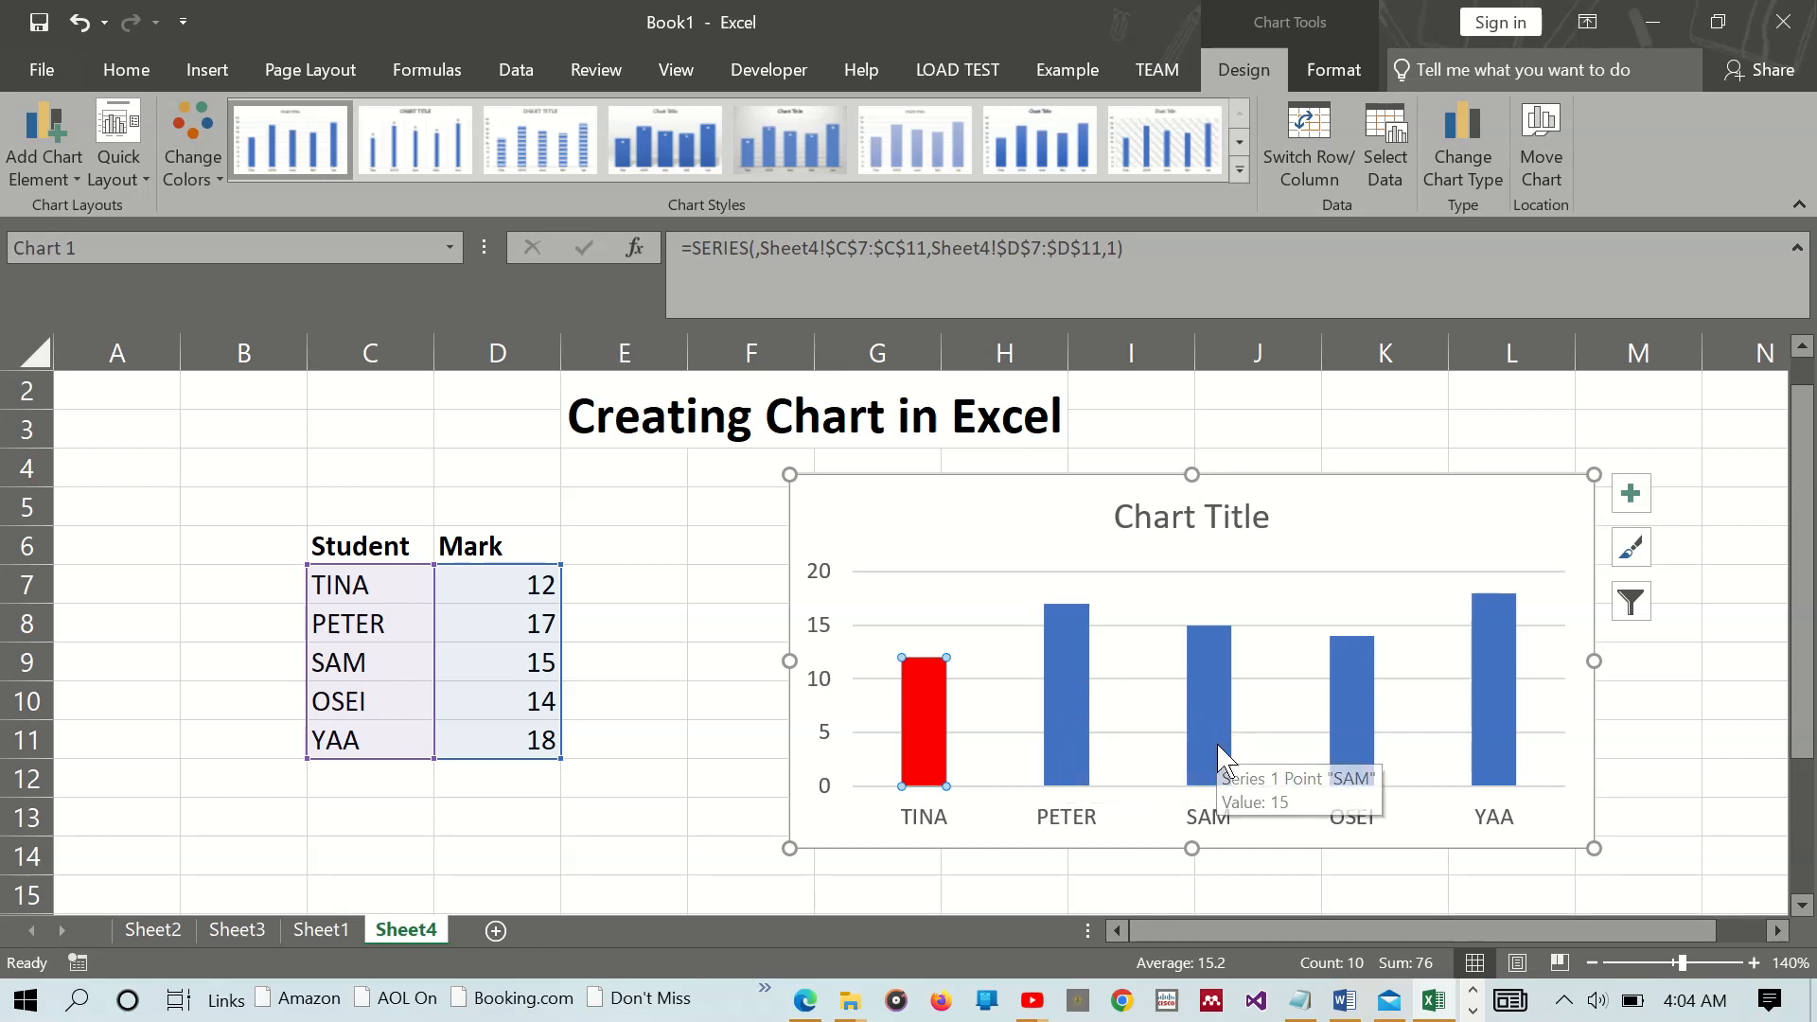
{"action": "left_click", "coordinate": [1209, 692]}
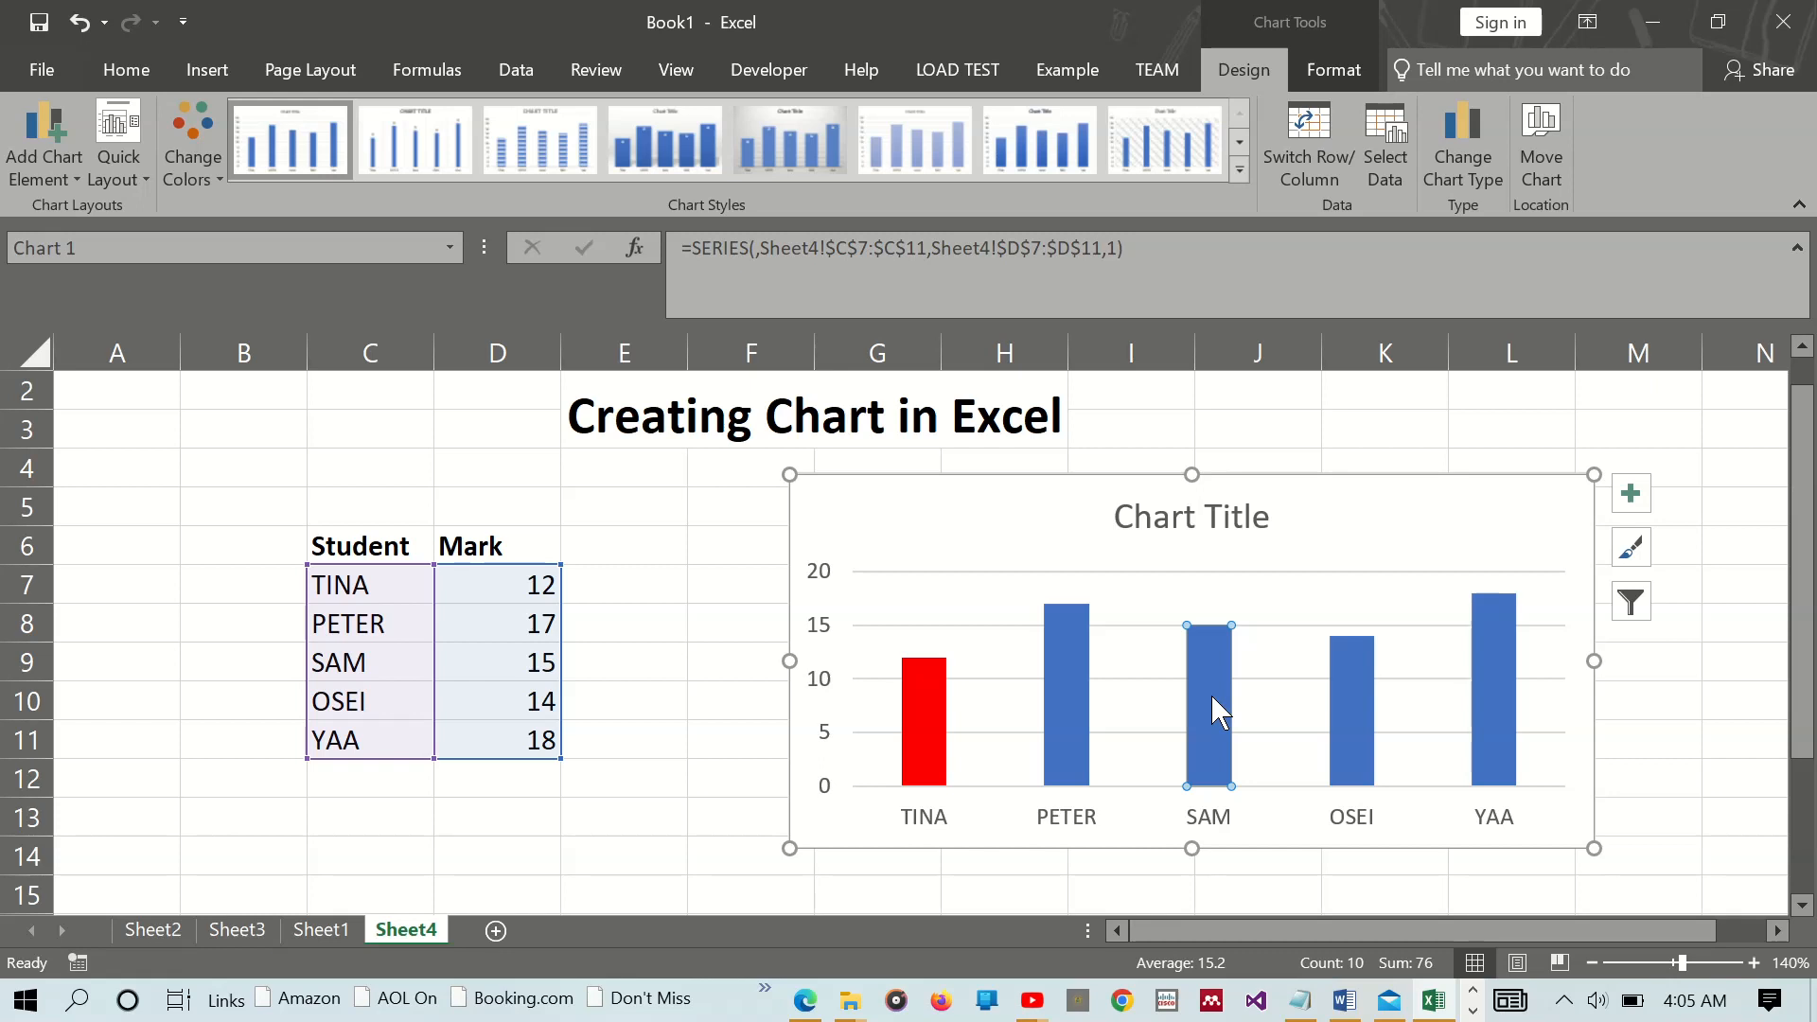
{"action": "right_click", "coordinate": [1212, 697]}
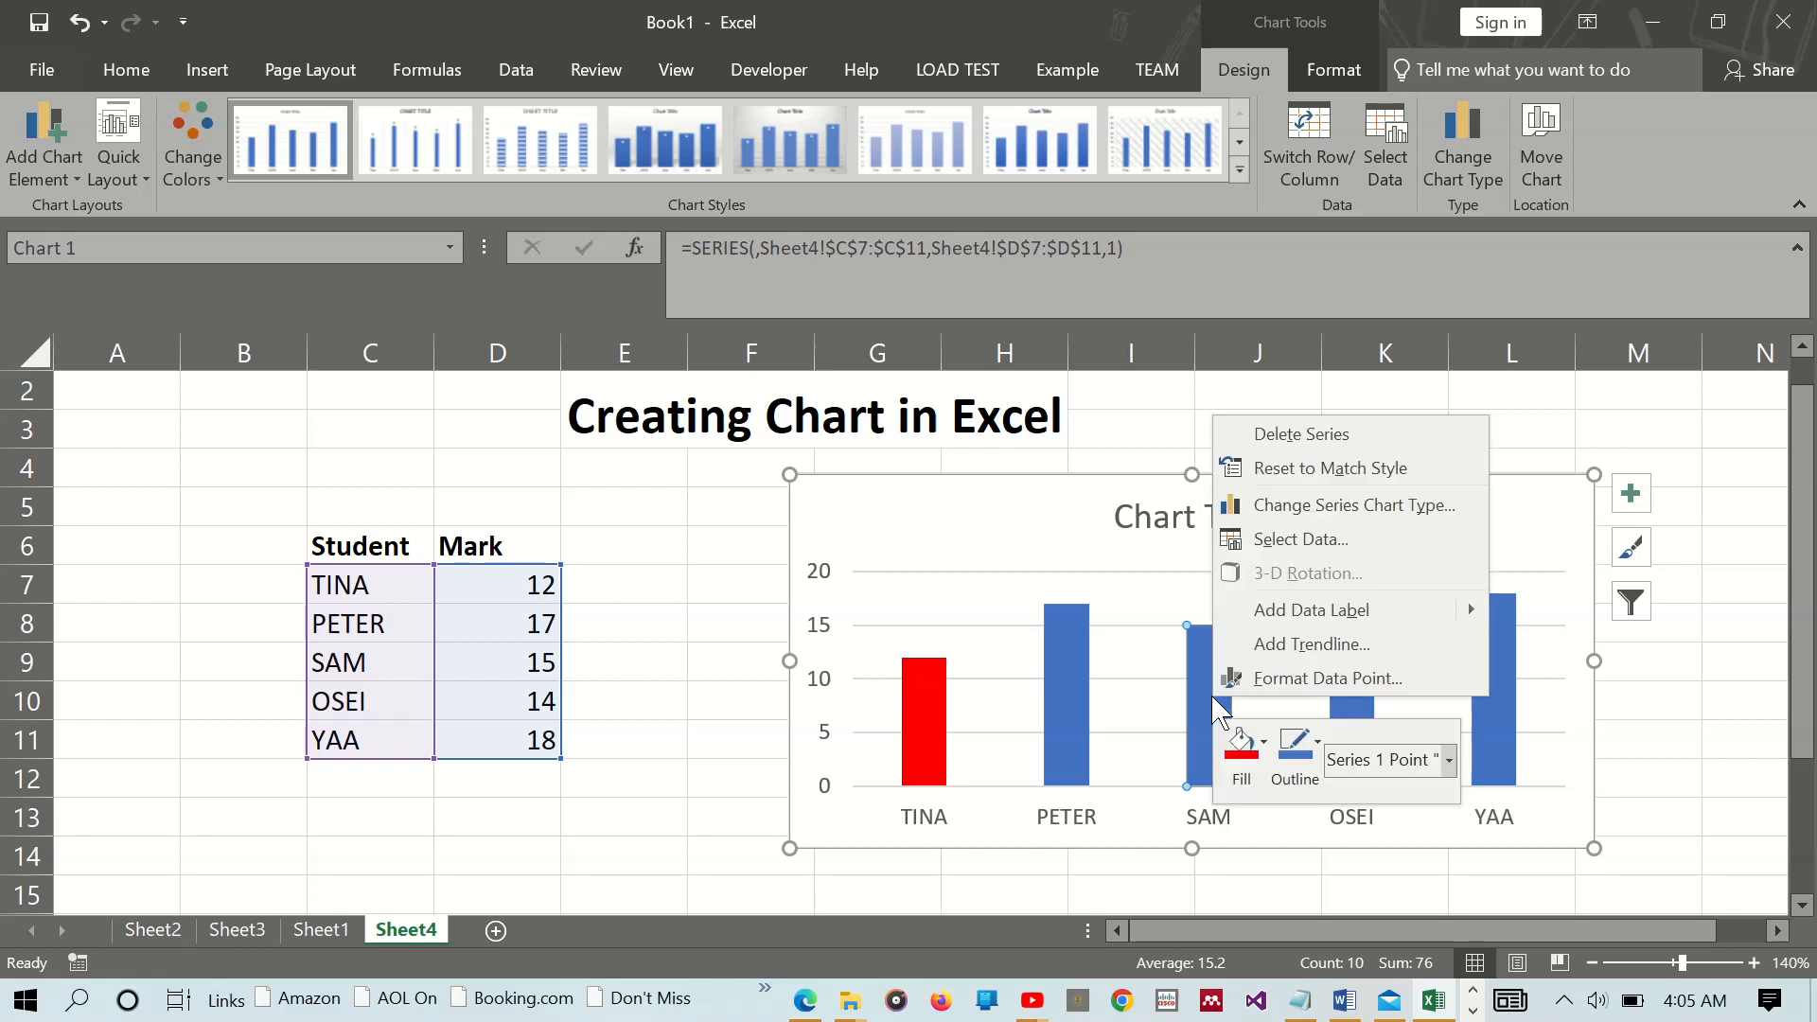
{"action": "left_click", "coordinate": [1267, 758]}
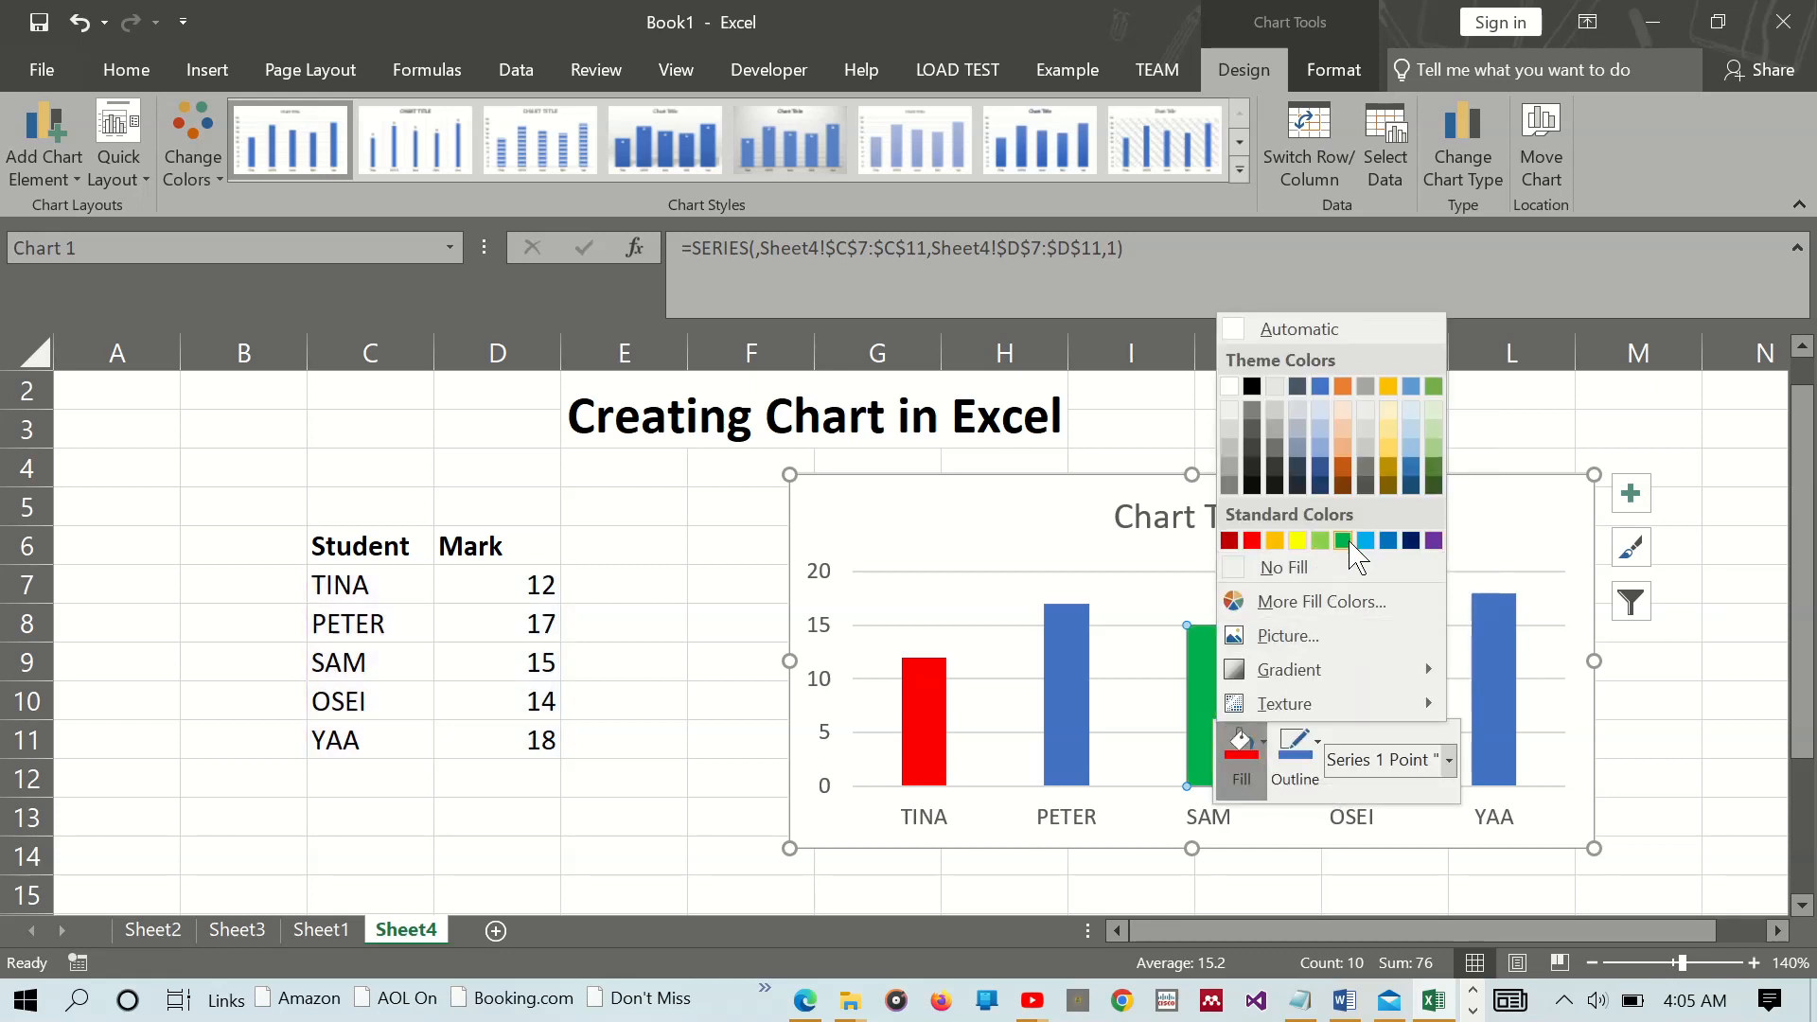
{"action": "left_click", "coordinate": [1343, 541]}
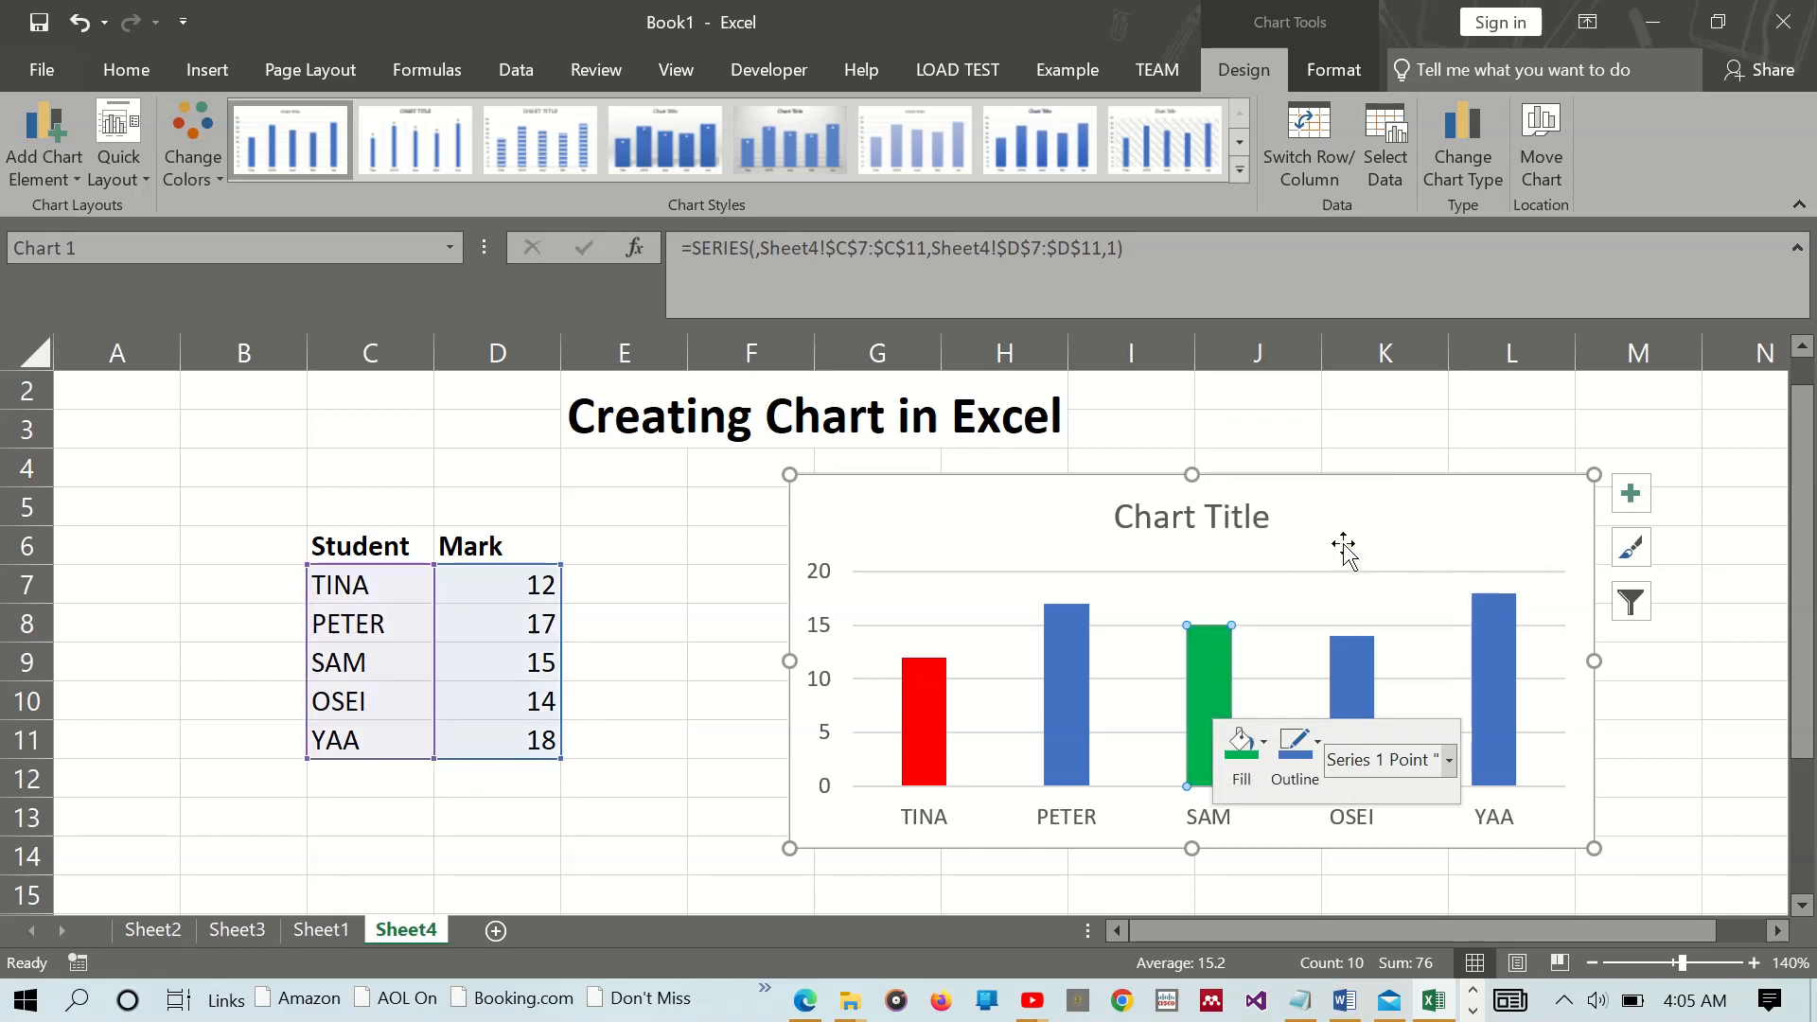
{"action": "left_click", "coordinate": [1407, 549]}
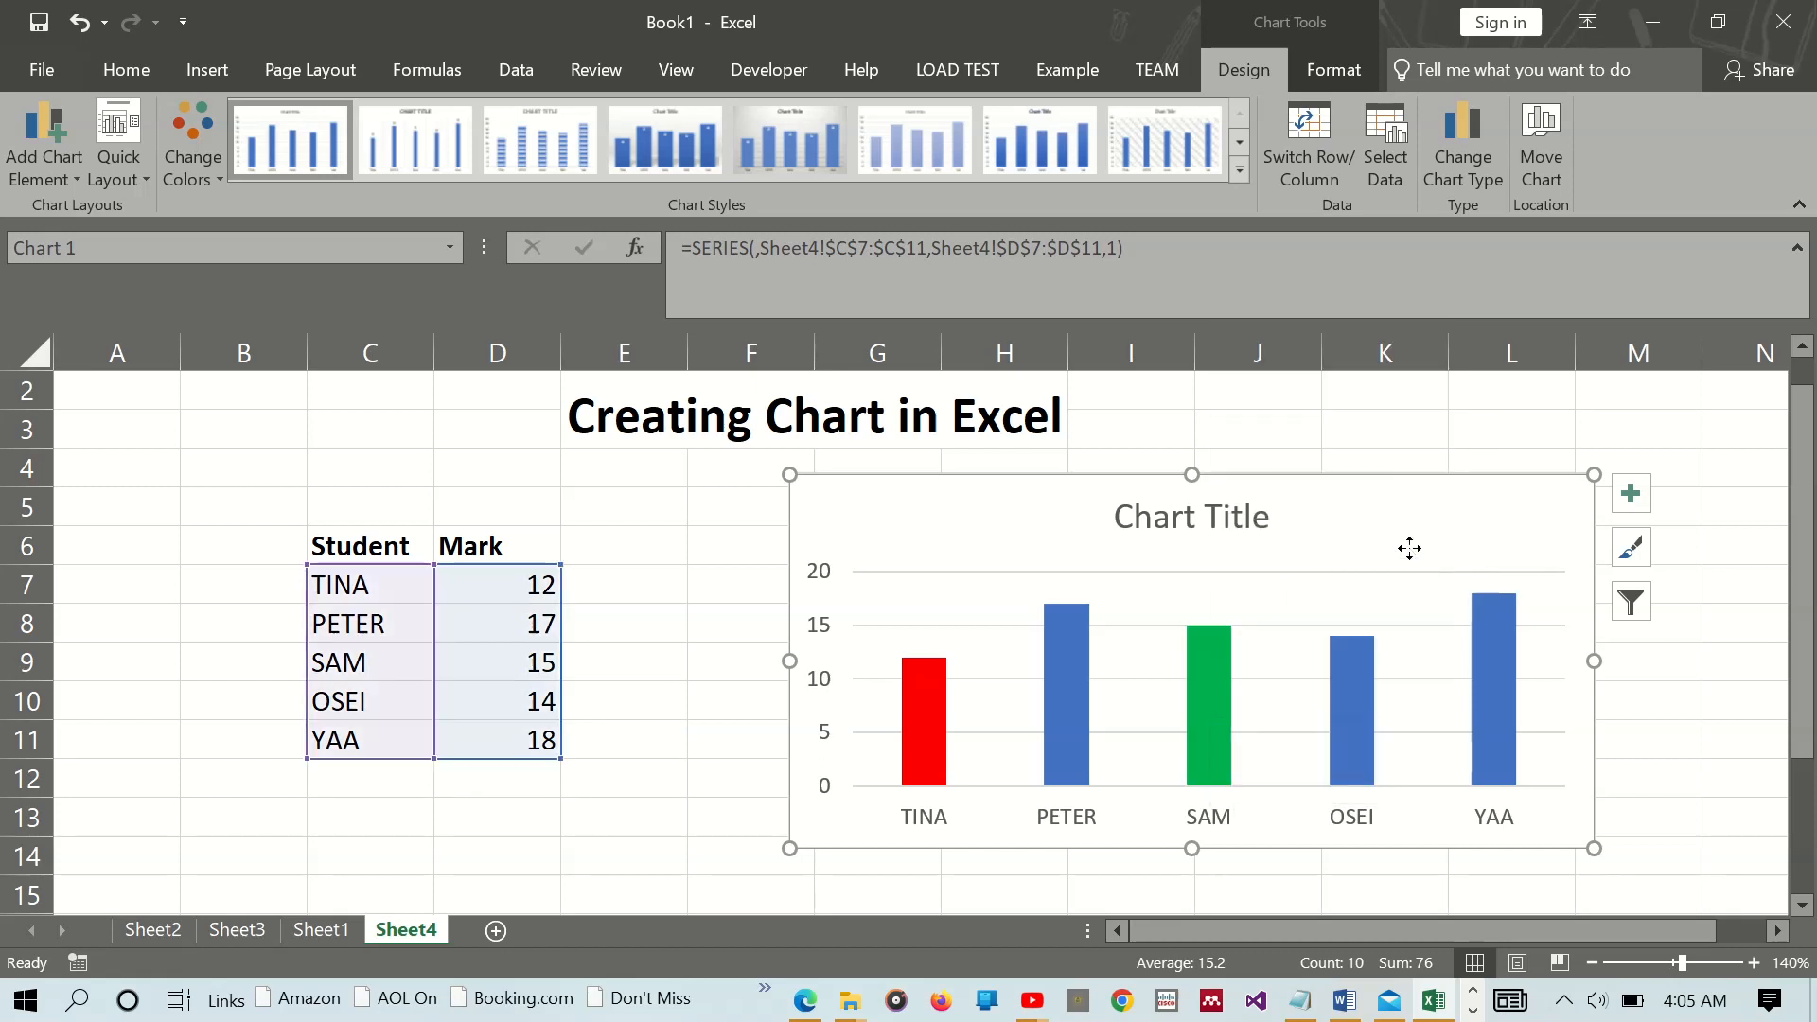
- Fill only the fourth student's bar in the chart with the standard color Purple
{"action": "left_click", "coordinate": [1360, 678]}
{"action": "left_click", "coordinate": [1360, 678]}
{"action": "mouse_move", "coordinate": [1345, 690]}
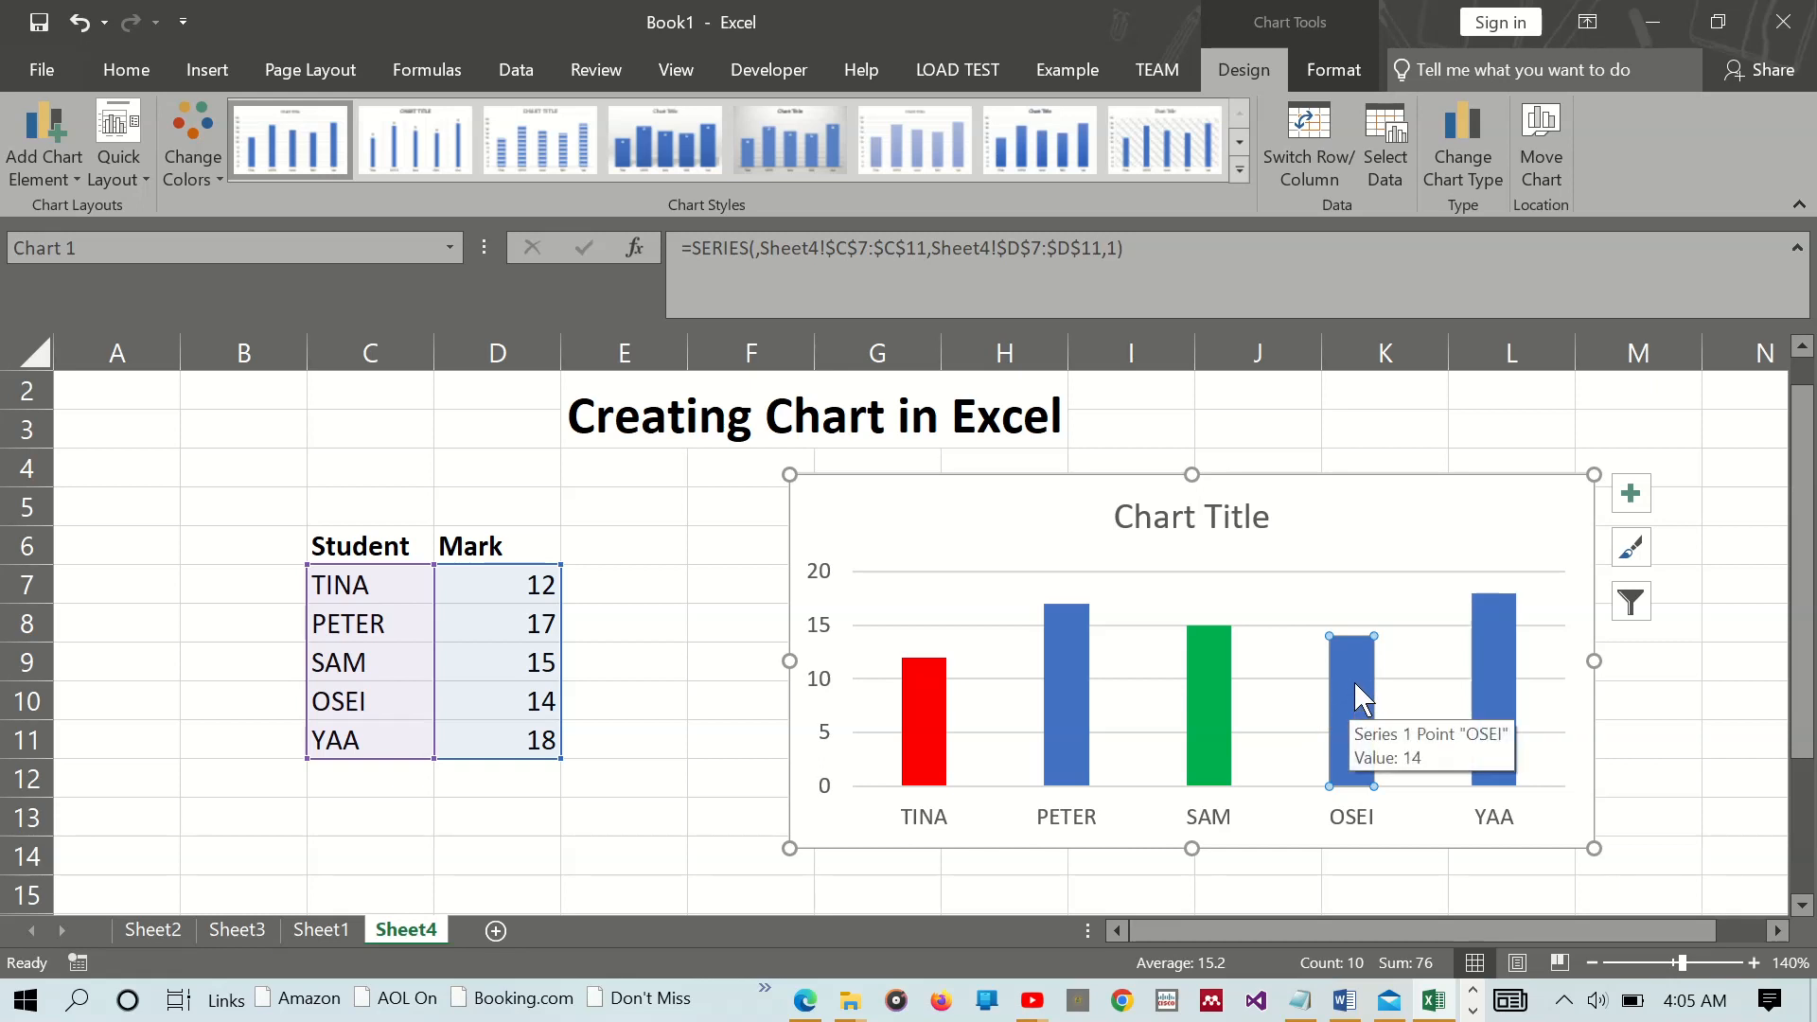
{"action": "right_click", "coordinate": [1359, 694]}
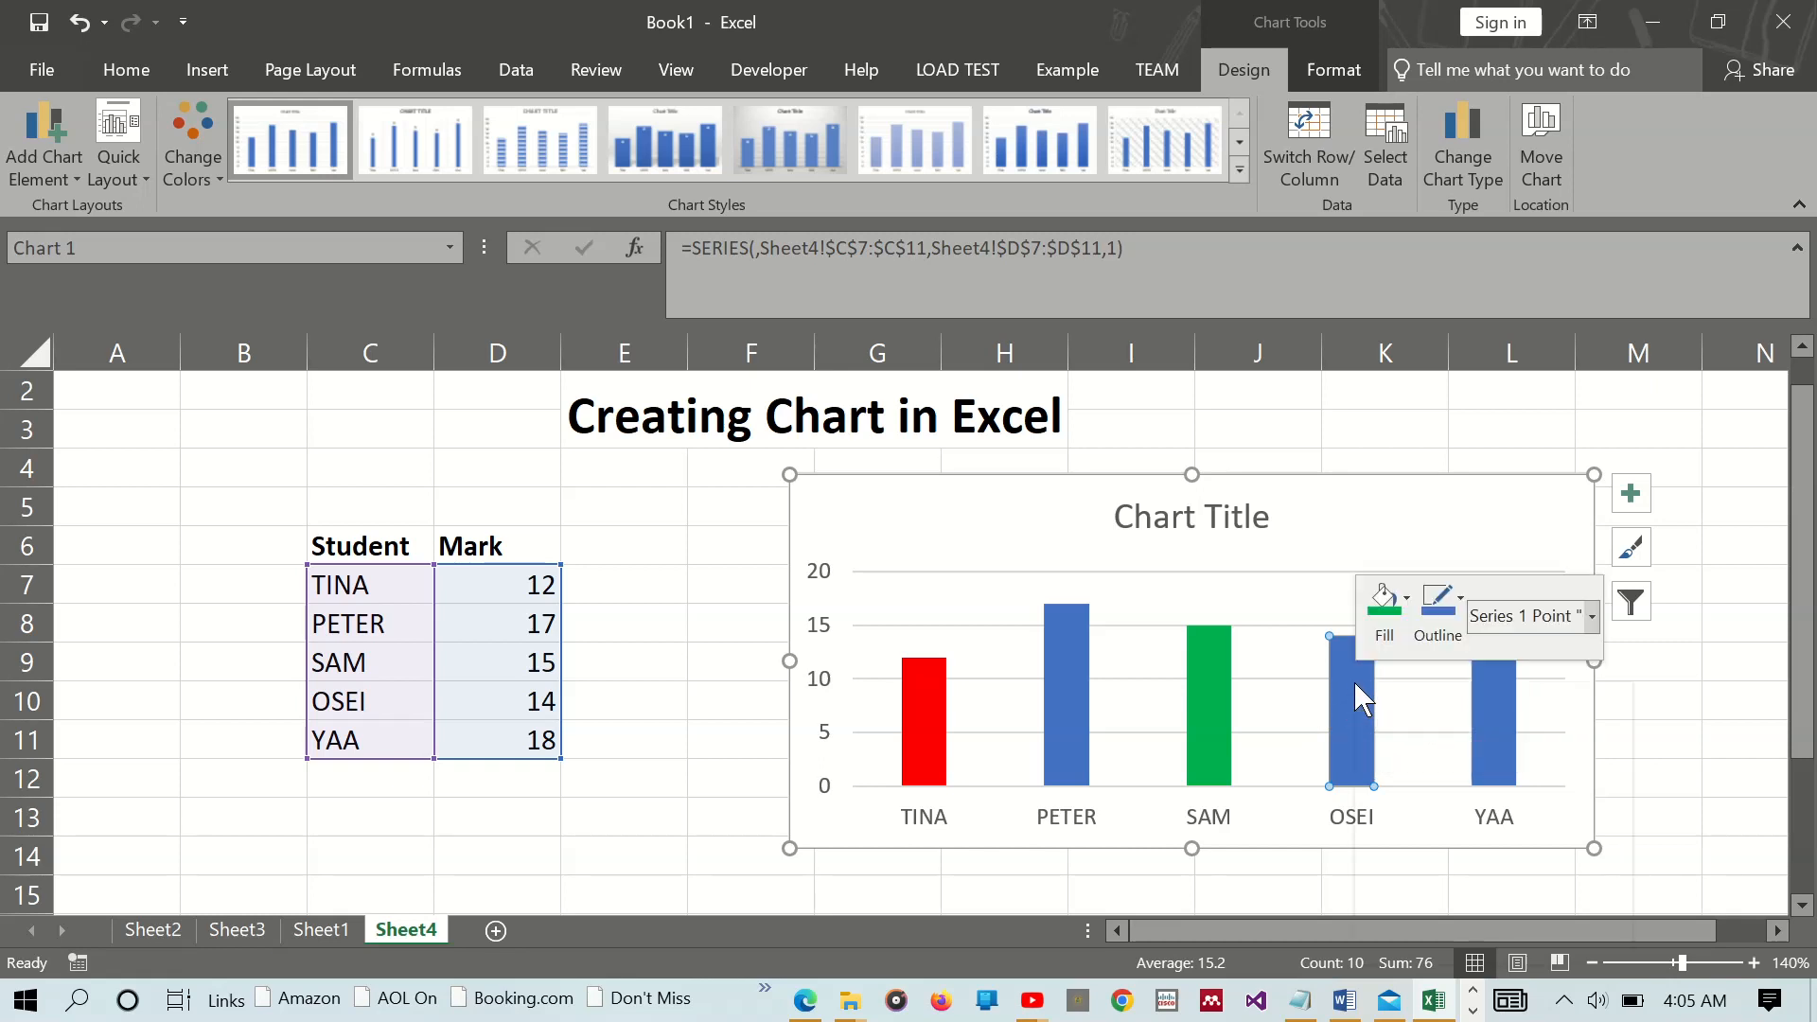
{"action": "left_click", "coordinate": [1384, 609]}
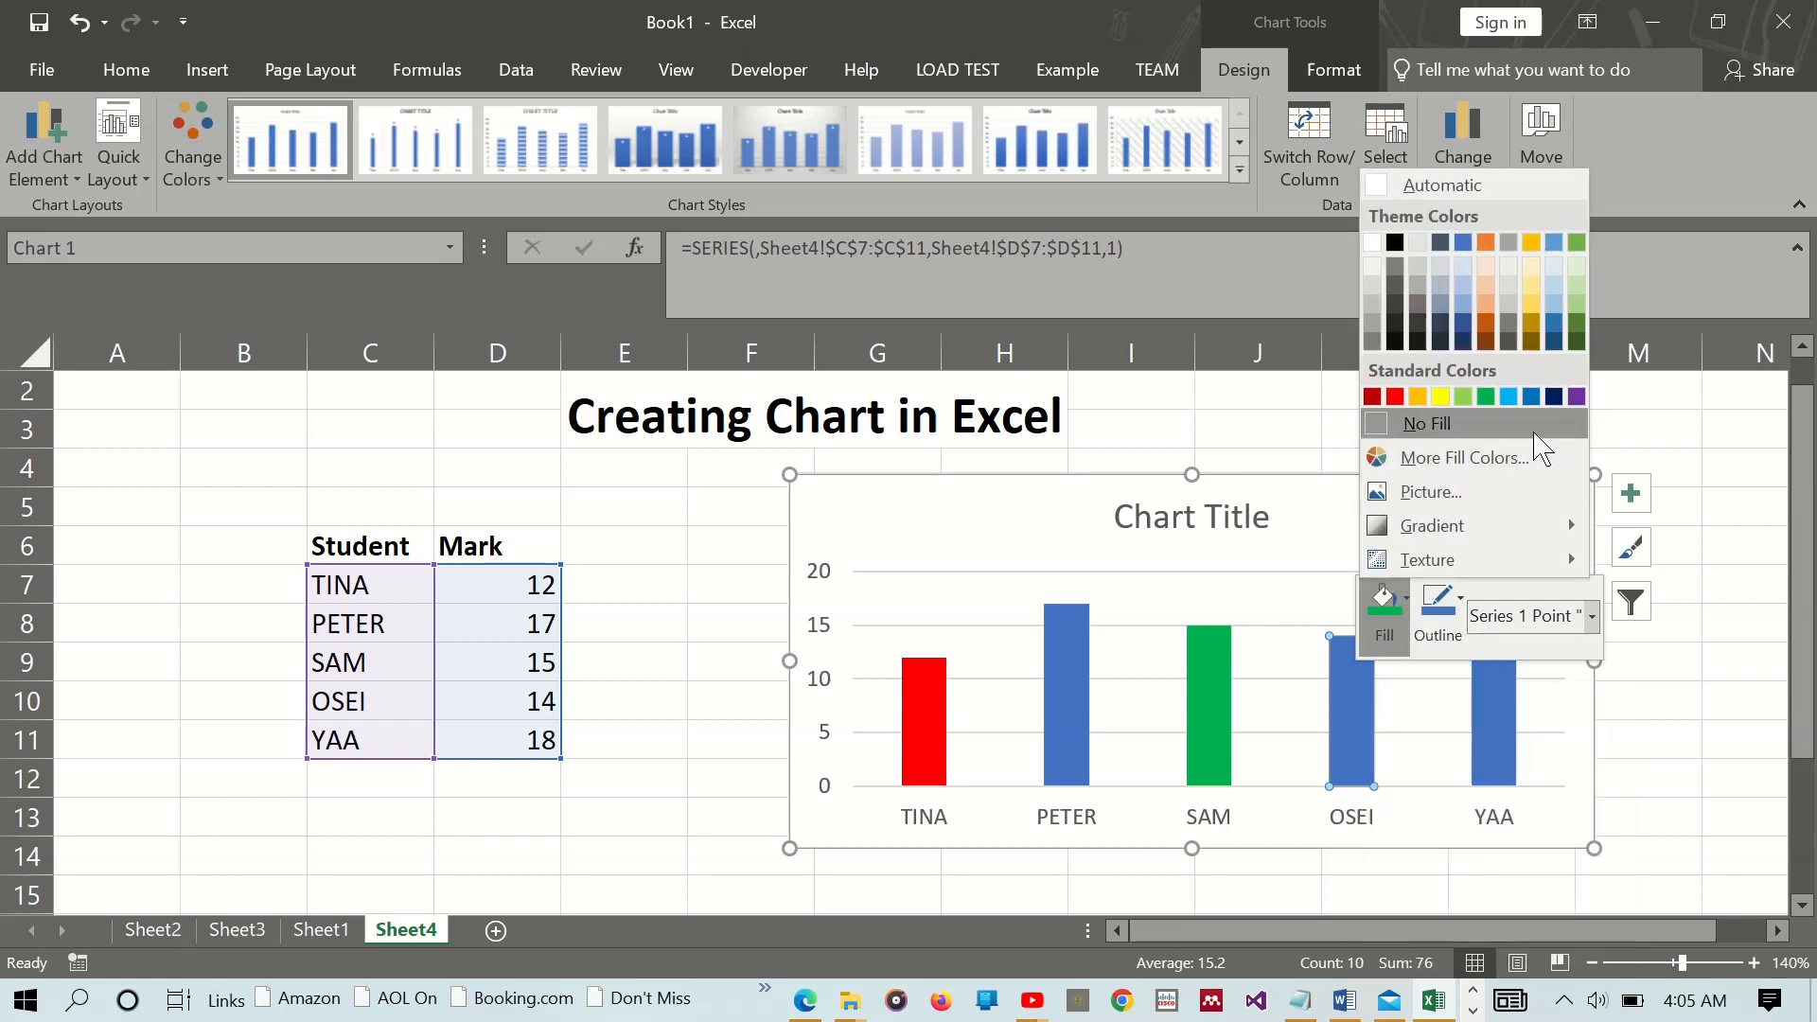
{"action": "left_click", "coordinate": [1577, 397]}
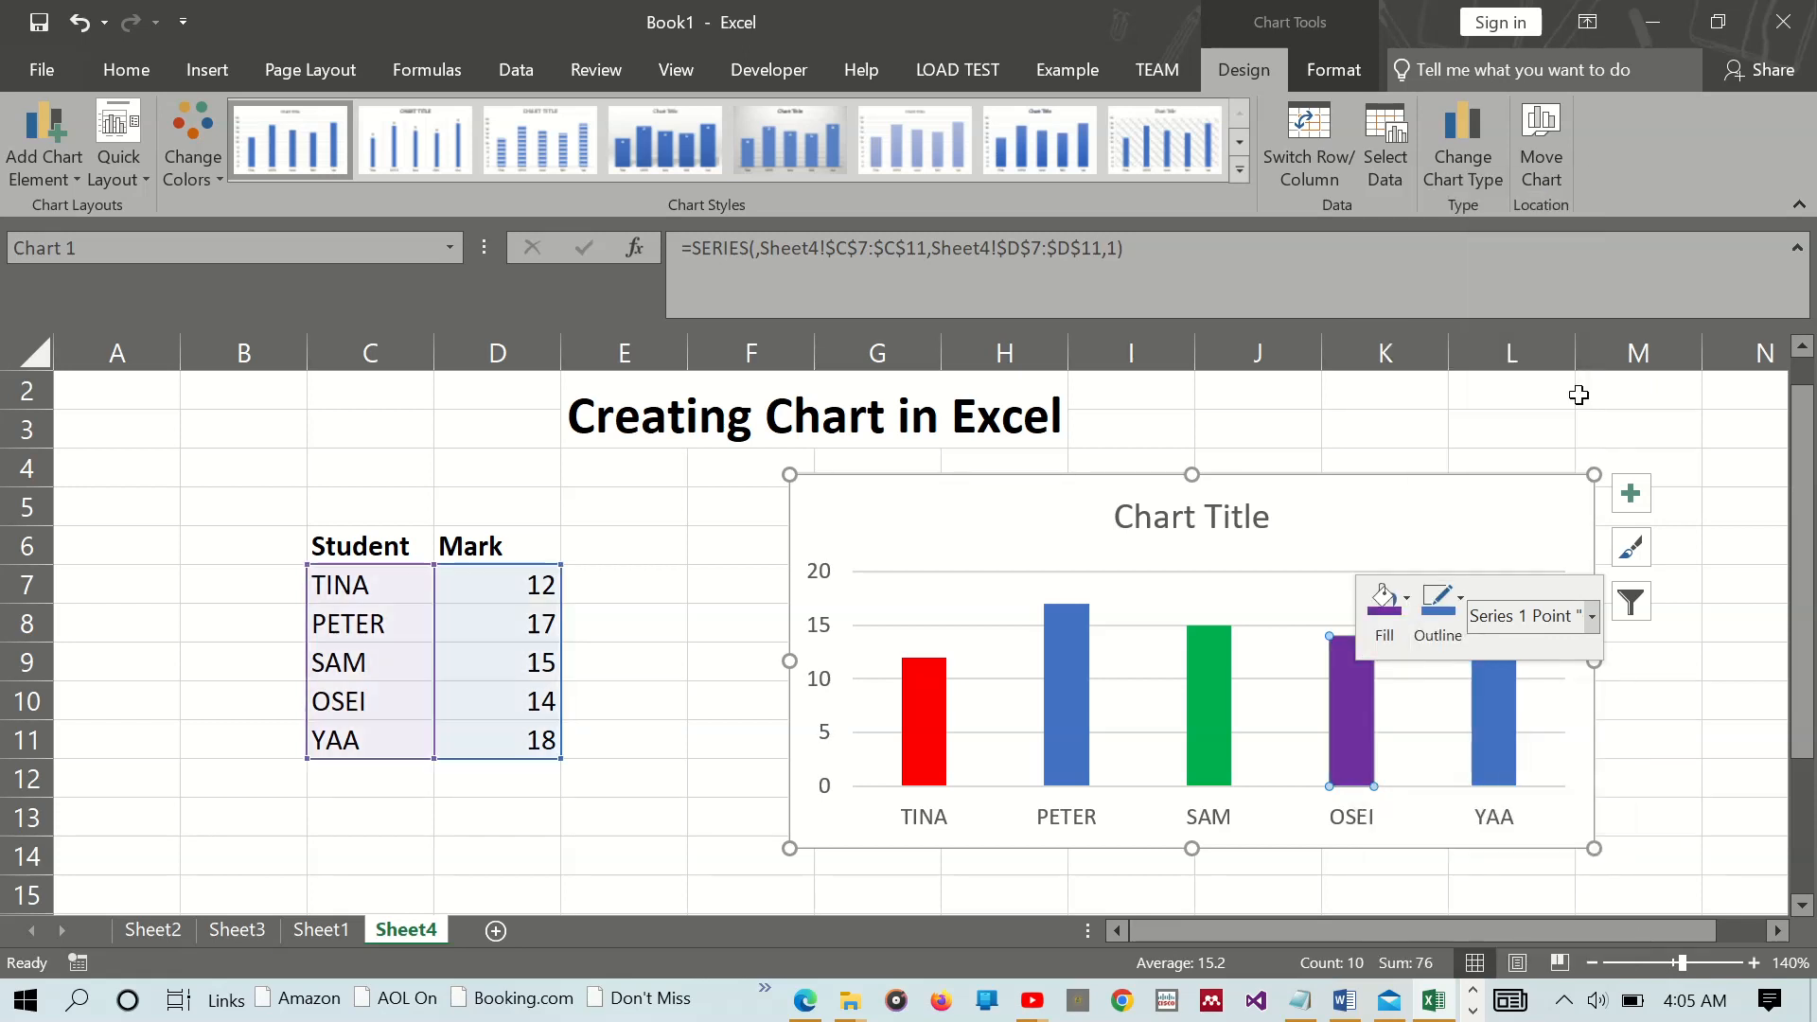
{"action": "left_click", "coordinate": [1553, 724]}
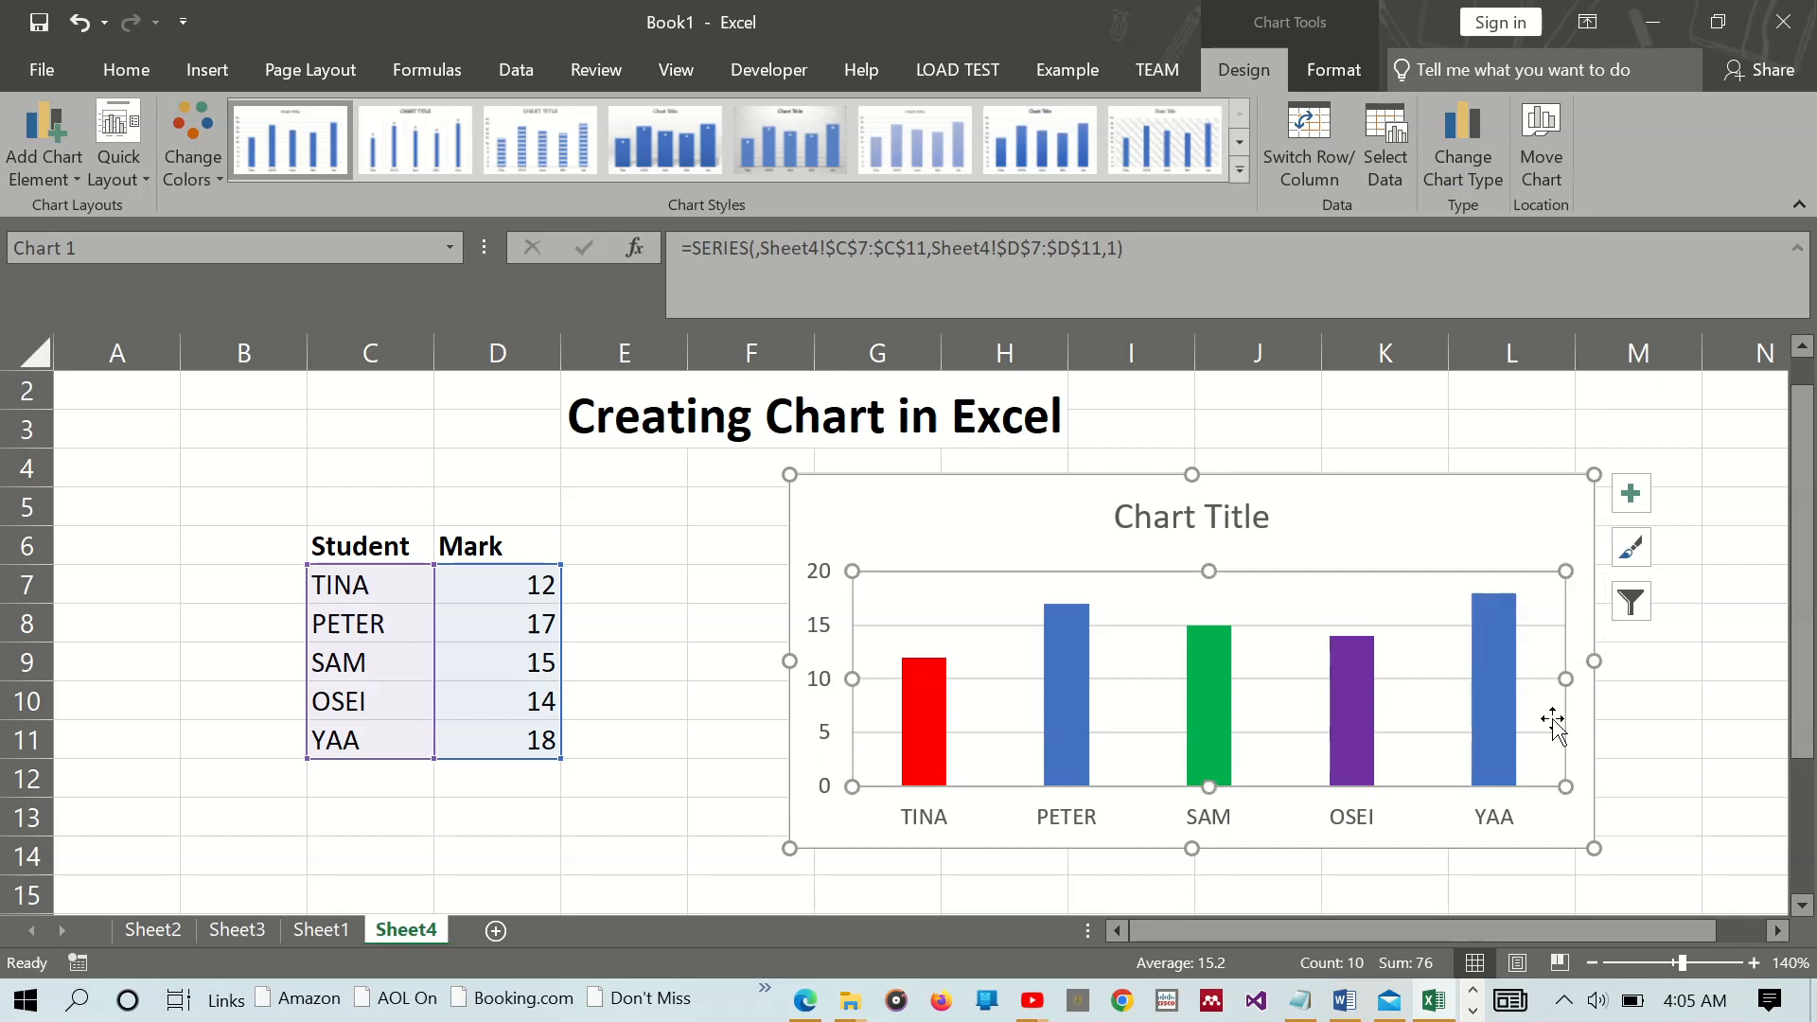
- Fill only the fifth student's bar in the chart with the standard color Dark Blue
{"action": "left_click", "coordinate": [1495, 698]}
{"action": "left_click", "coordinate": [1493, 692]}
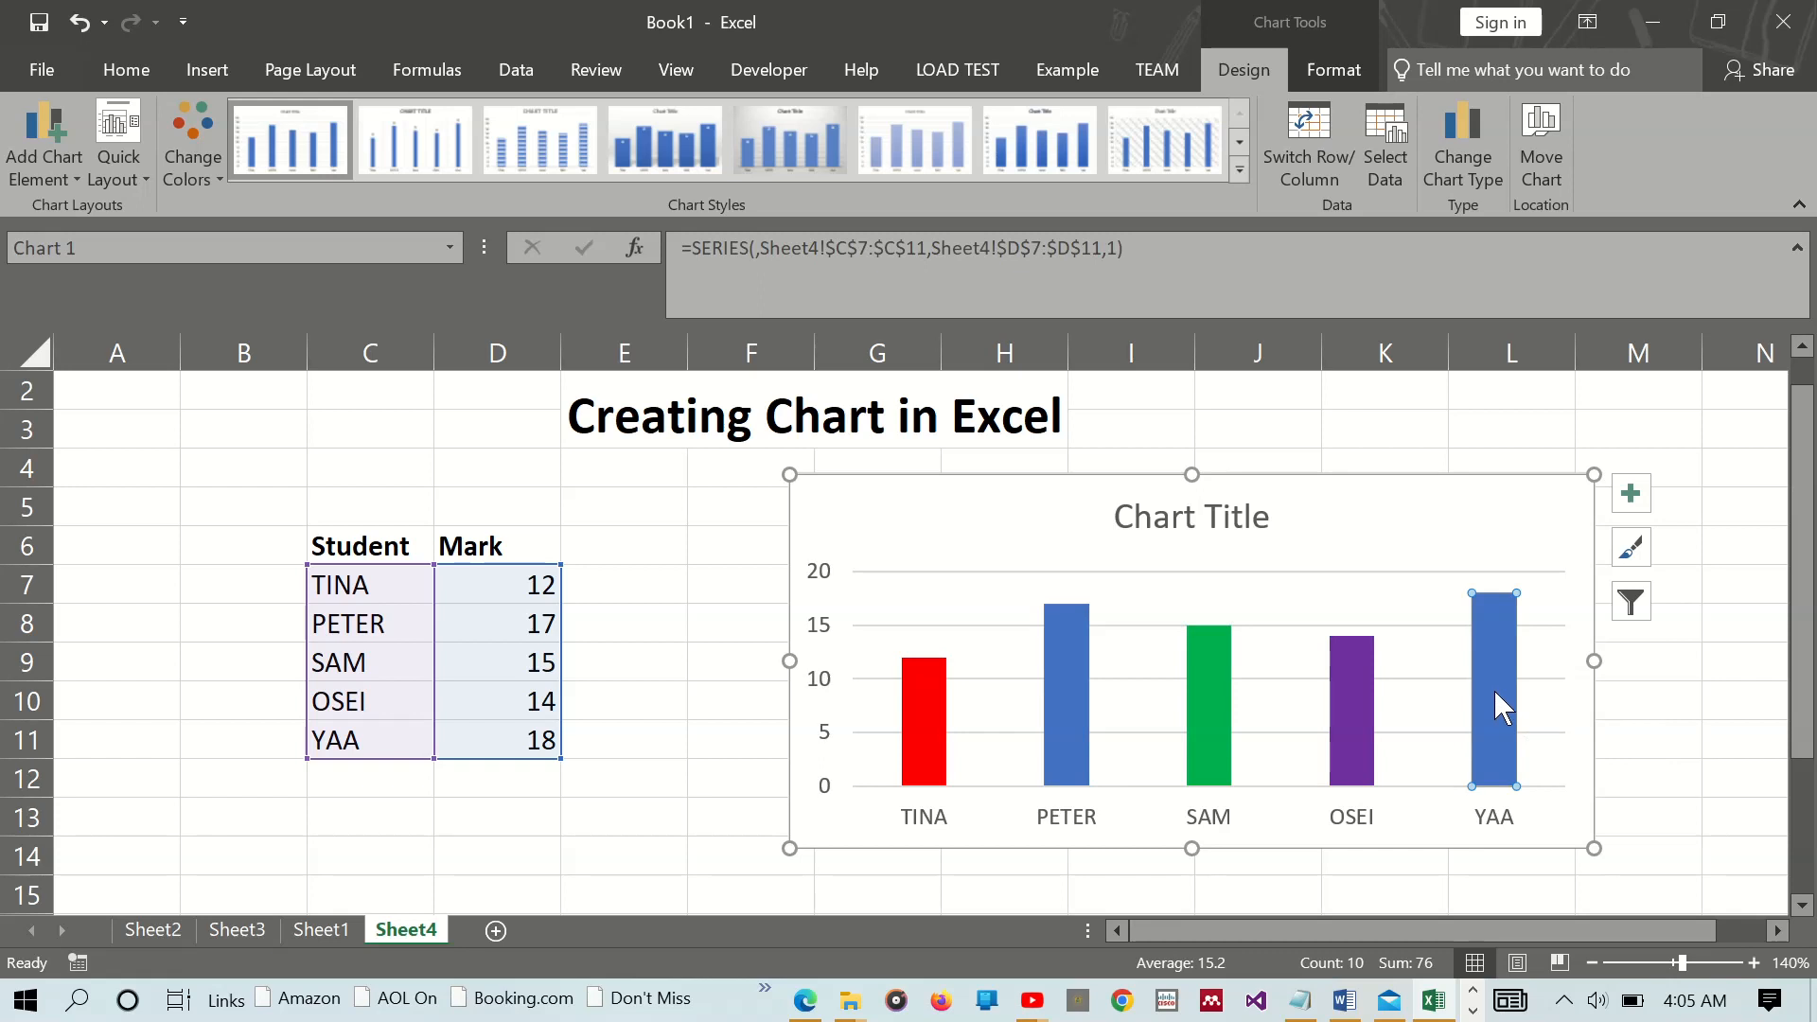
{"action": "right_click", "coordinate": [1496, 692]}
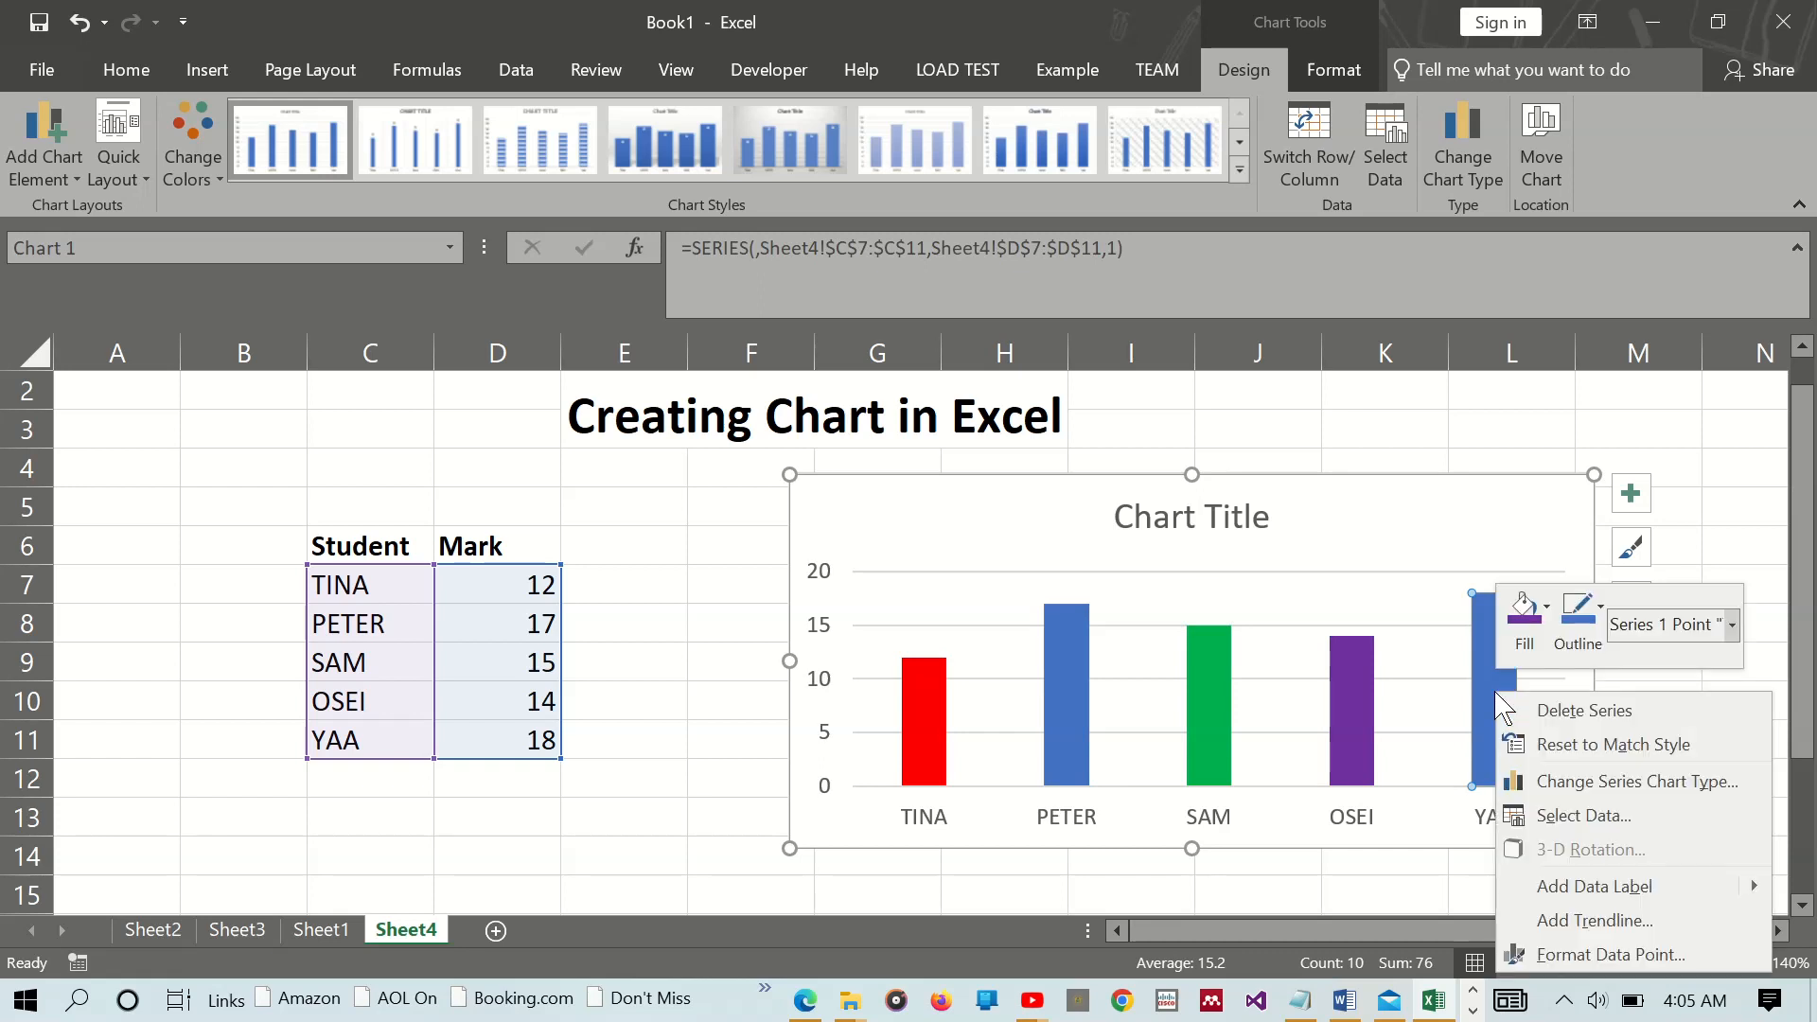
{"action": "left_click", "coordinate": [1571, 620]}
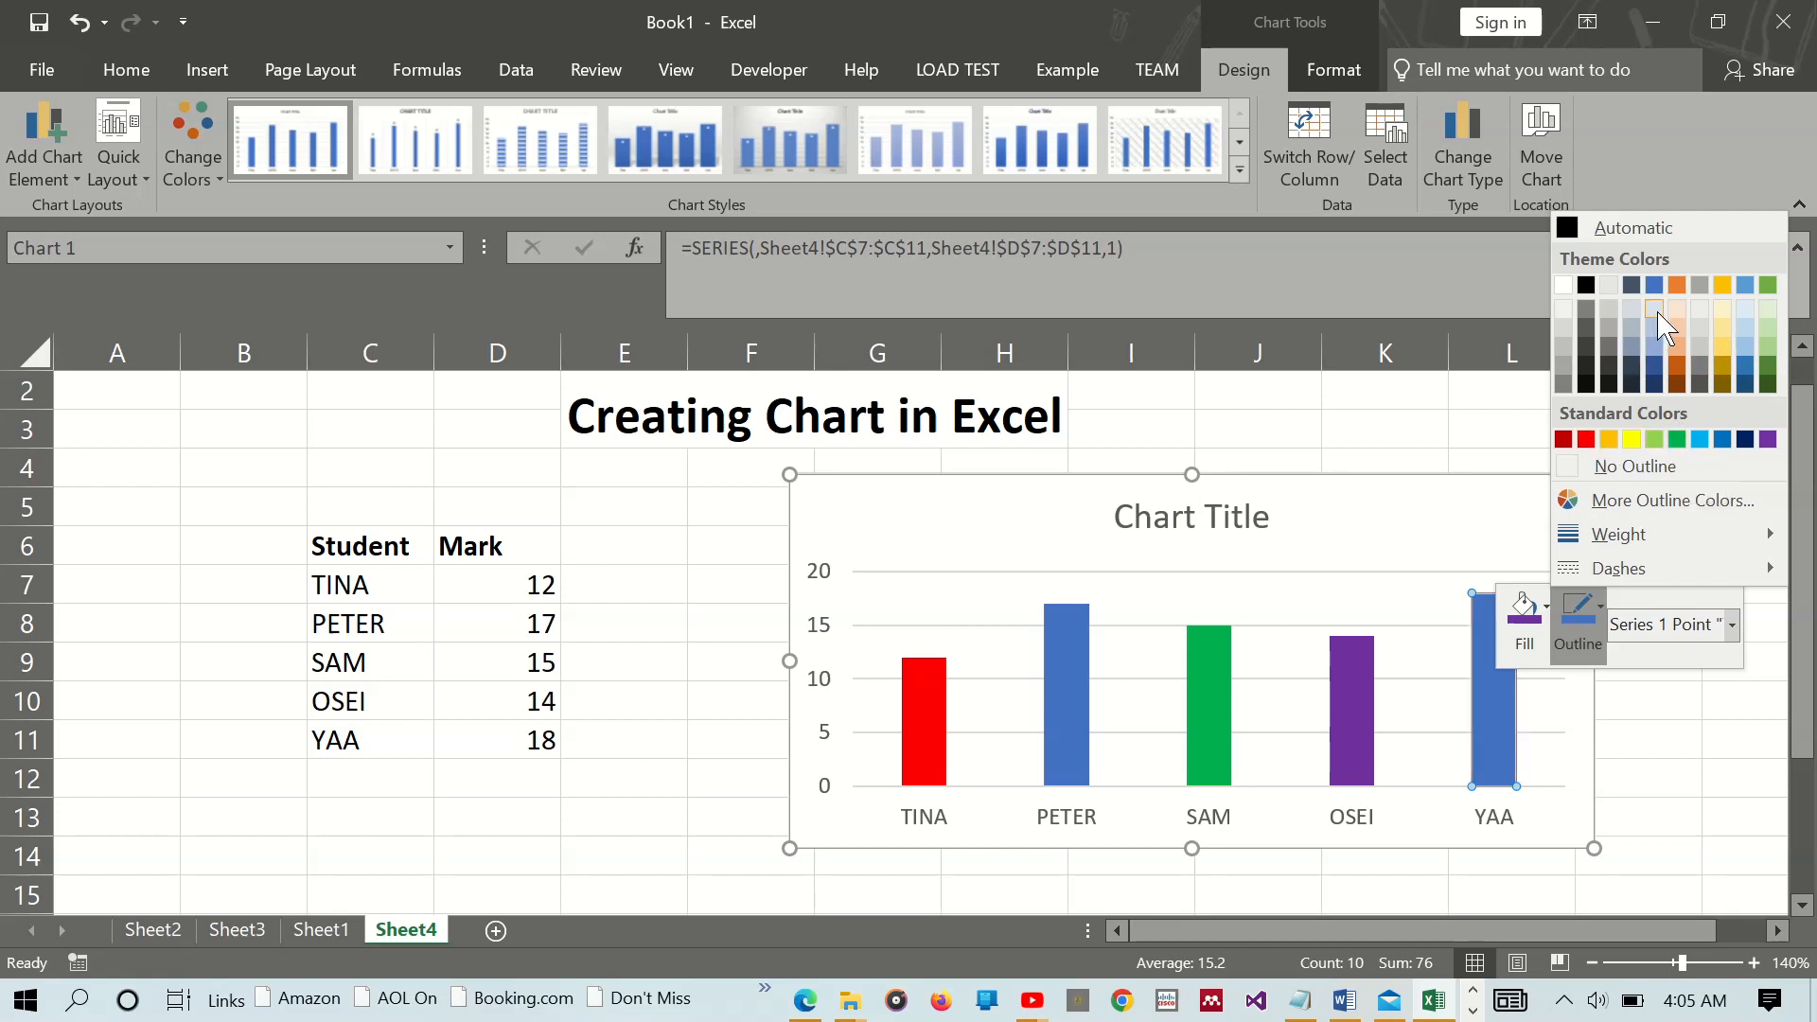
{"action": "left_click", "coordinate": [1525, 613]}
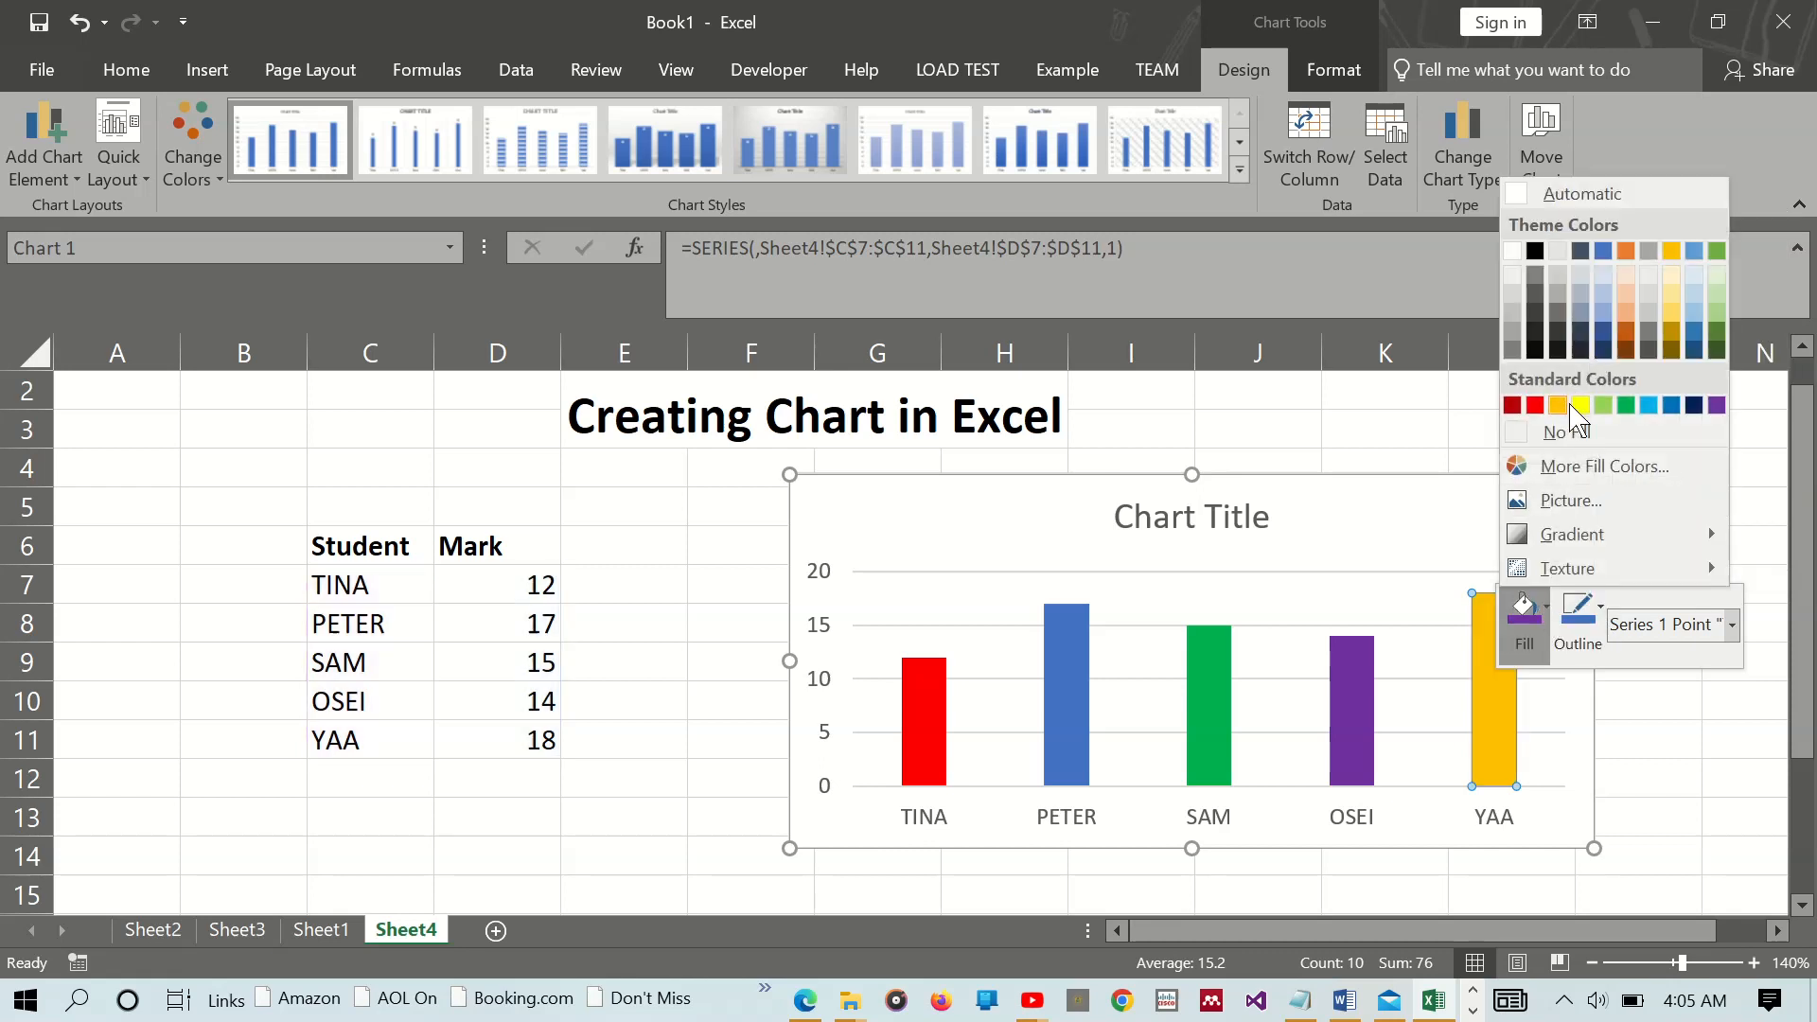
{"action": "left_click", "coordinate": [1693, 406]}
{"action": "left_click", "coordinate": [1714, 512]}
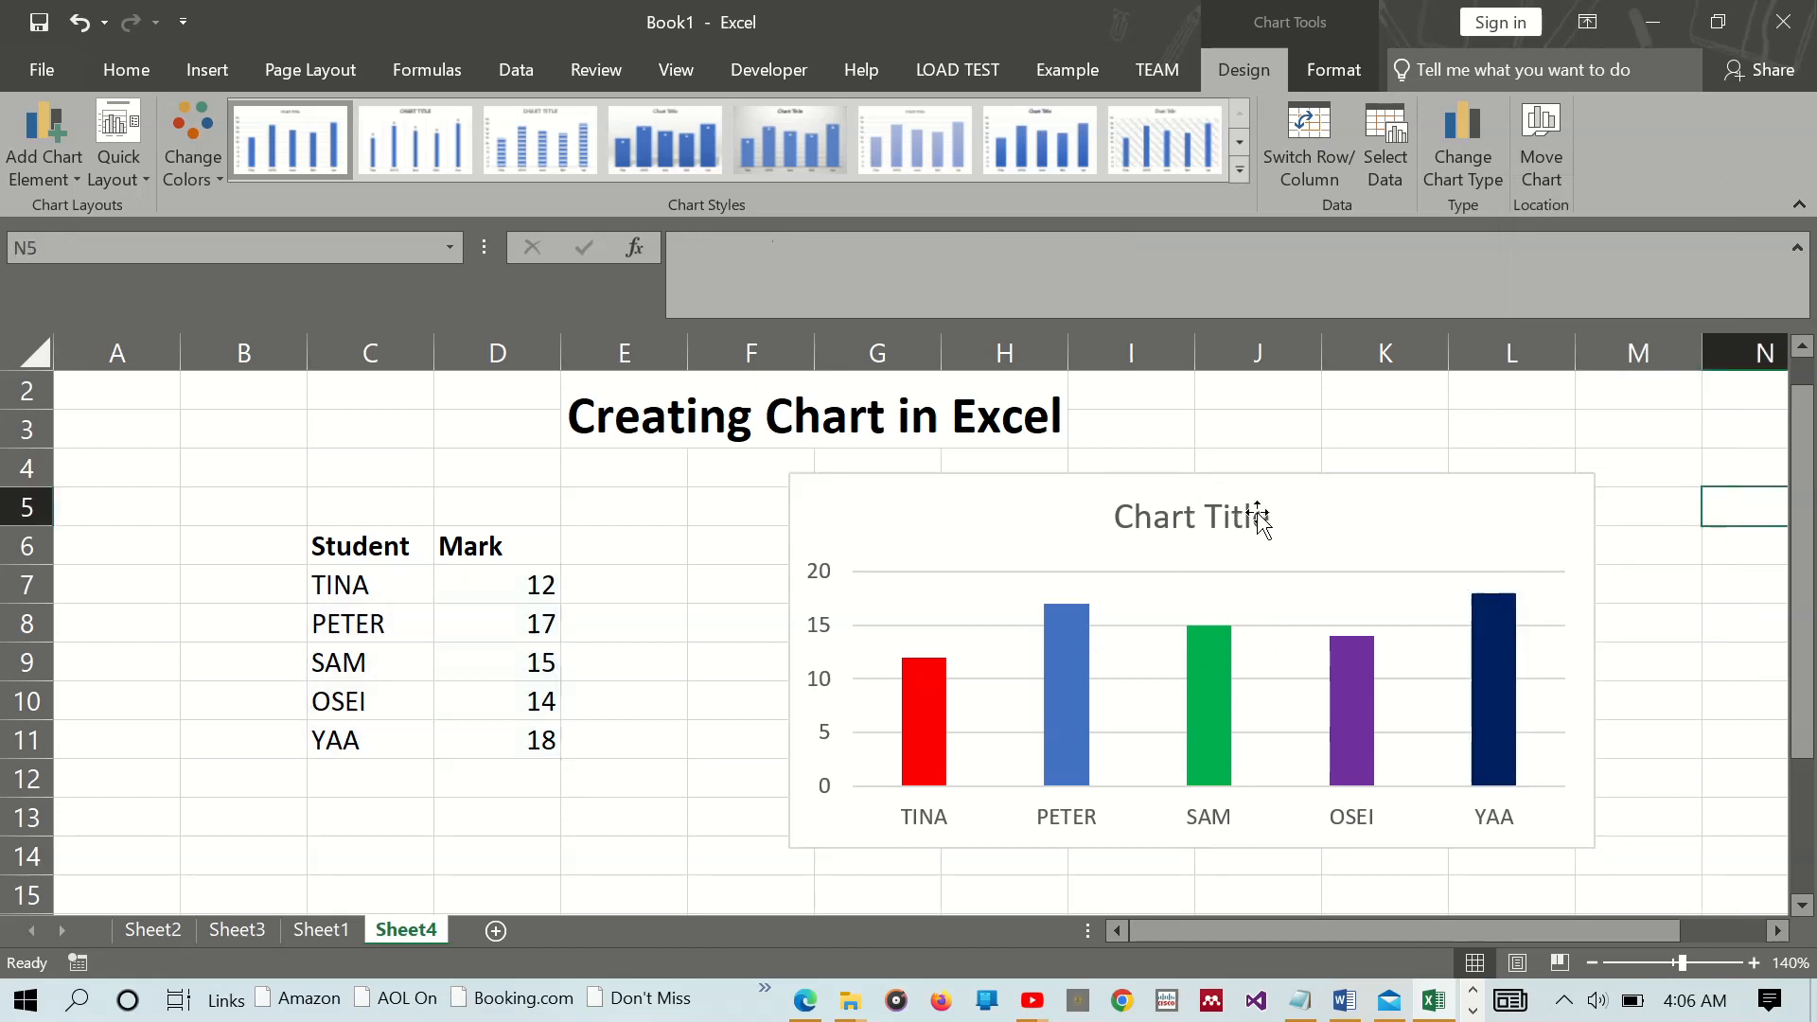
- Replace the chart's placeholder title with "PERFORMANCE OF STUDENTS" and close the title formatting pane
{"action": "double_click", "coordinate": [1207, 518]}
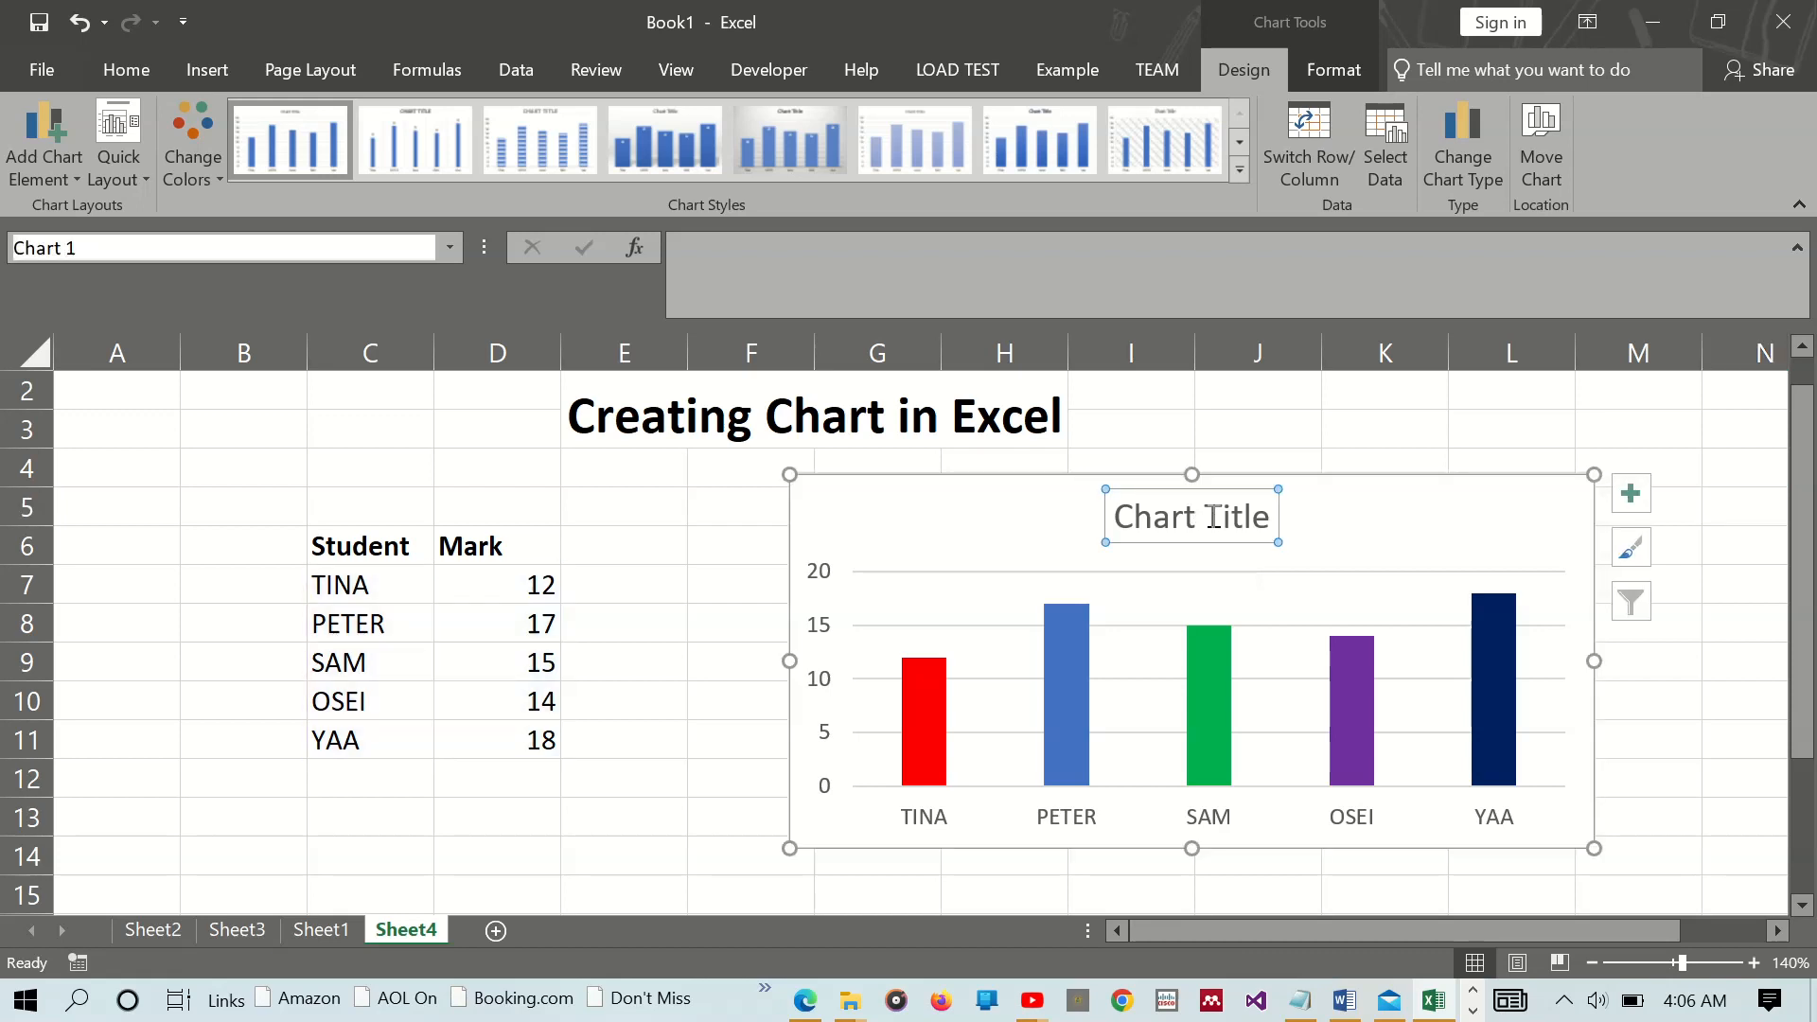
{"action": "key", "text": "BackSpace"}
{"action": "key", "text": "BackSpace"}
{"action": "key", "text": "BackSpace"}
{"action": "key", "text": "BackSpace"}
{"action": "key", "text": "BackSpace"}
{"action": "key", "text": "BackSpace"}
{"action": "key", "text": "BackSpace"}
{"action": "key", "text": "BackSpace"}
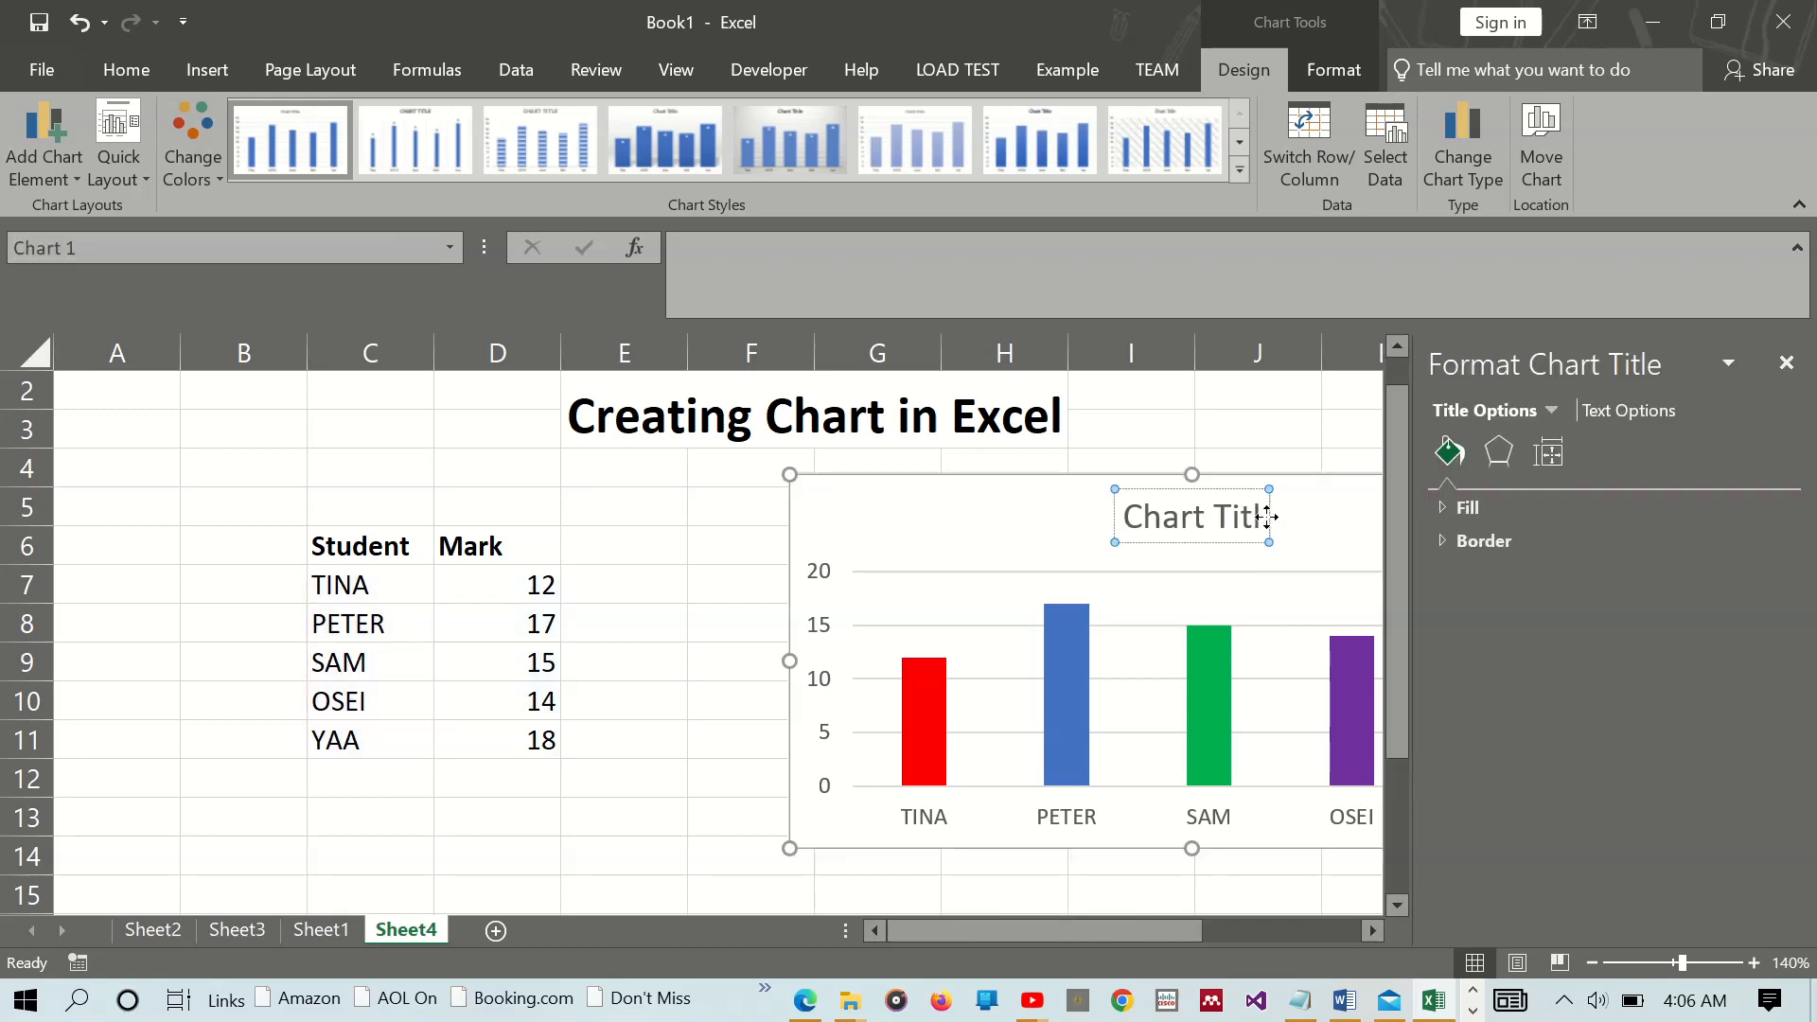
{"action": "key", "text": "BackSpace"}
{"action": "key", "text": "BackSpace"}
{"action": "key", "text": "BackSpace"}
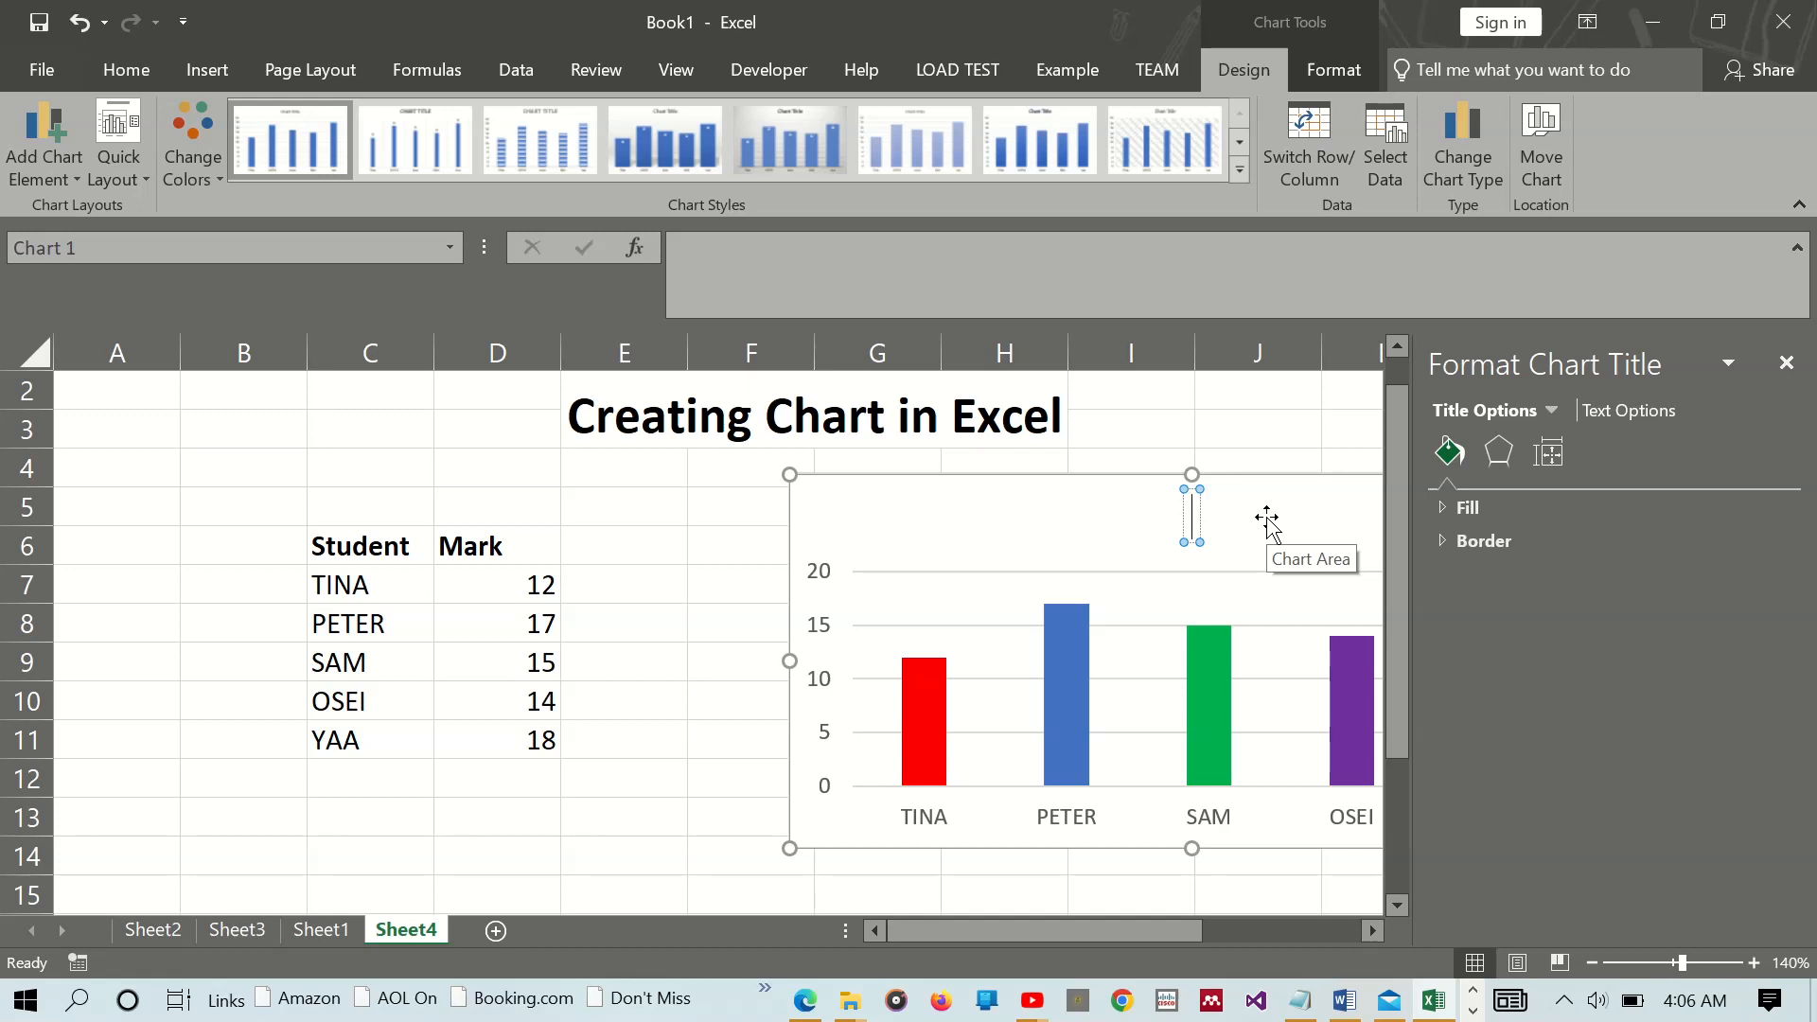
{"action": "type", "text": "PERFOR"}
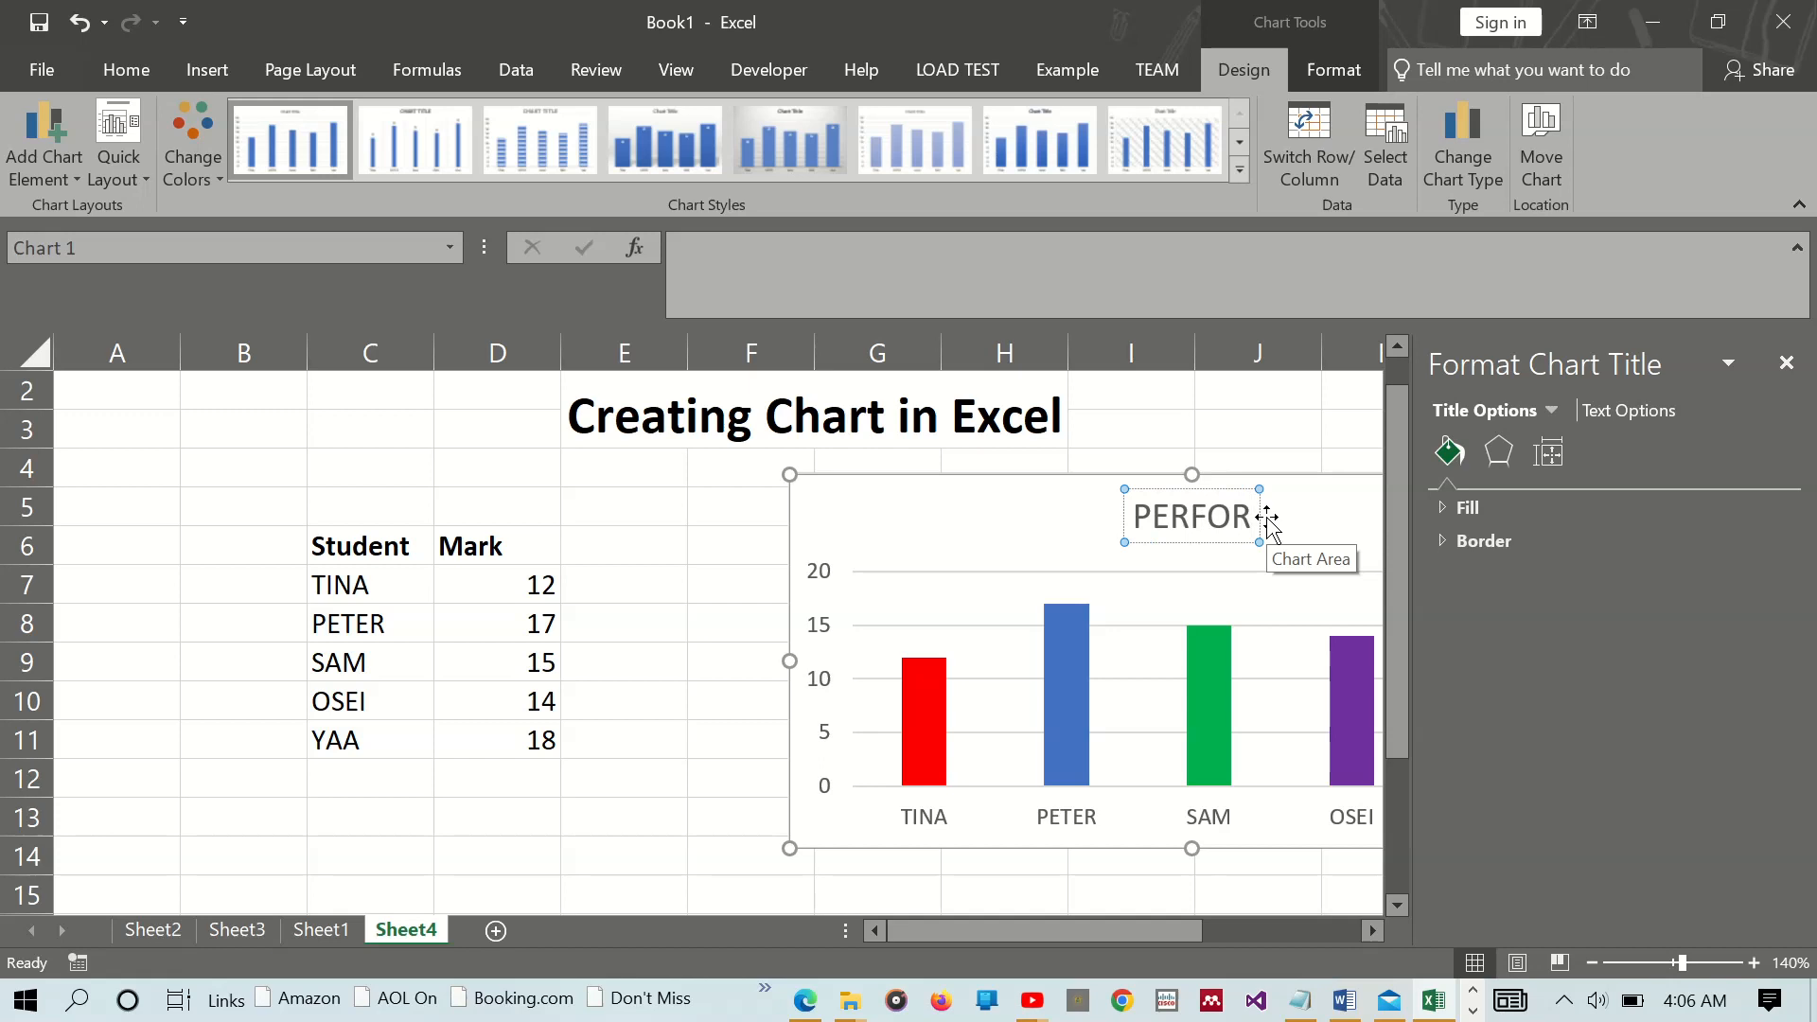
{"action": "type", "text": "M"}
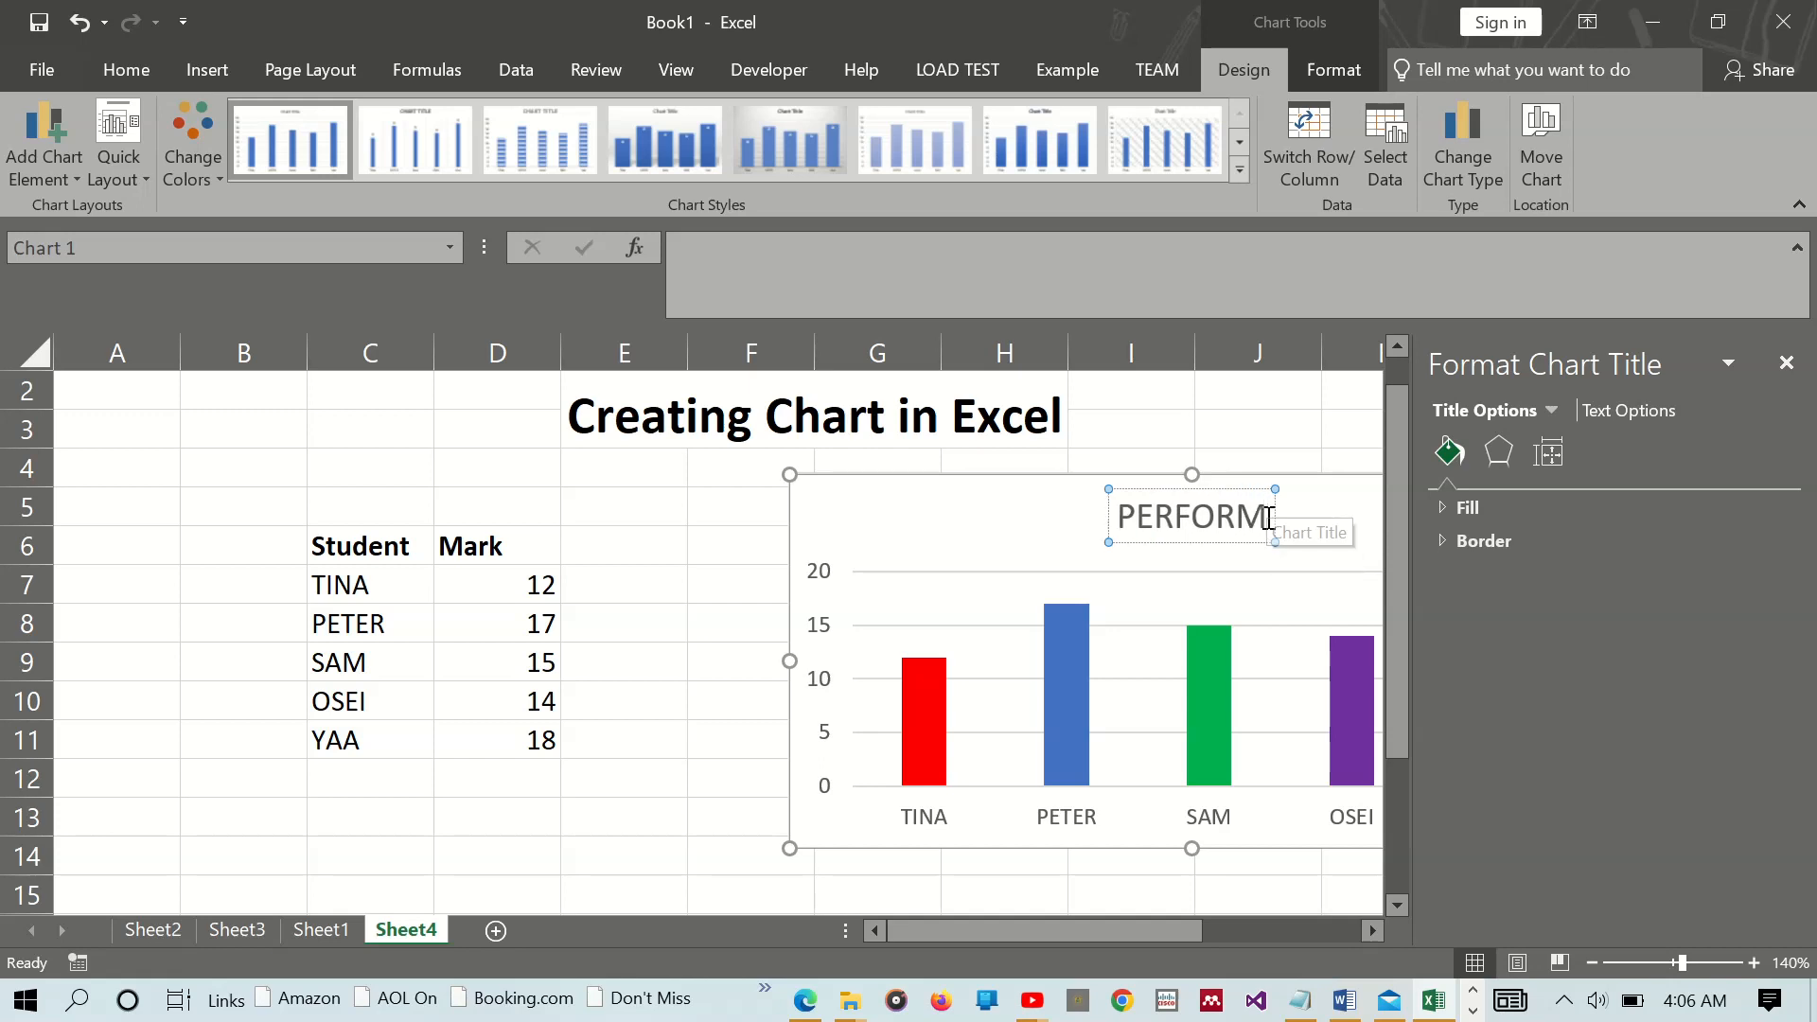
{"action": "type", "text": "ANCE"}
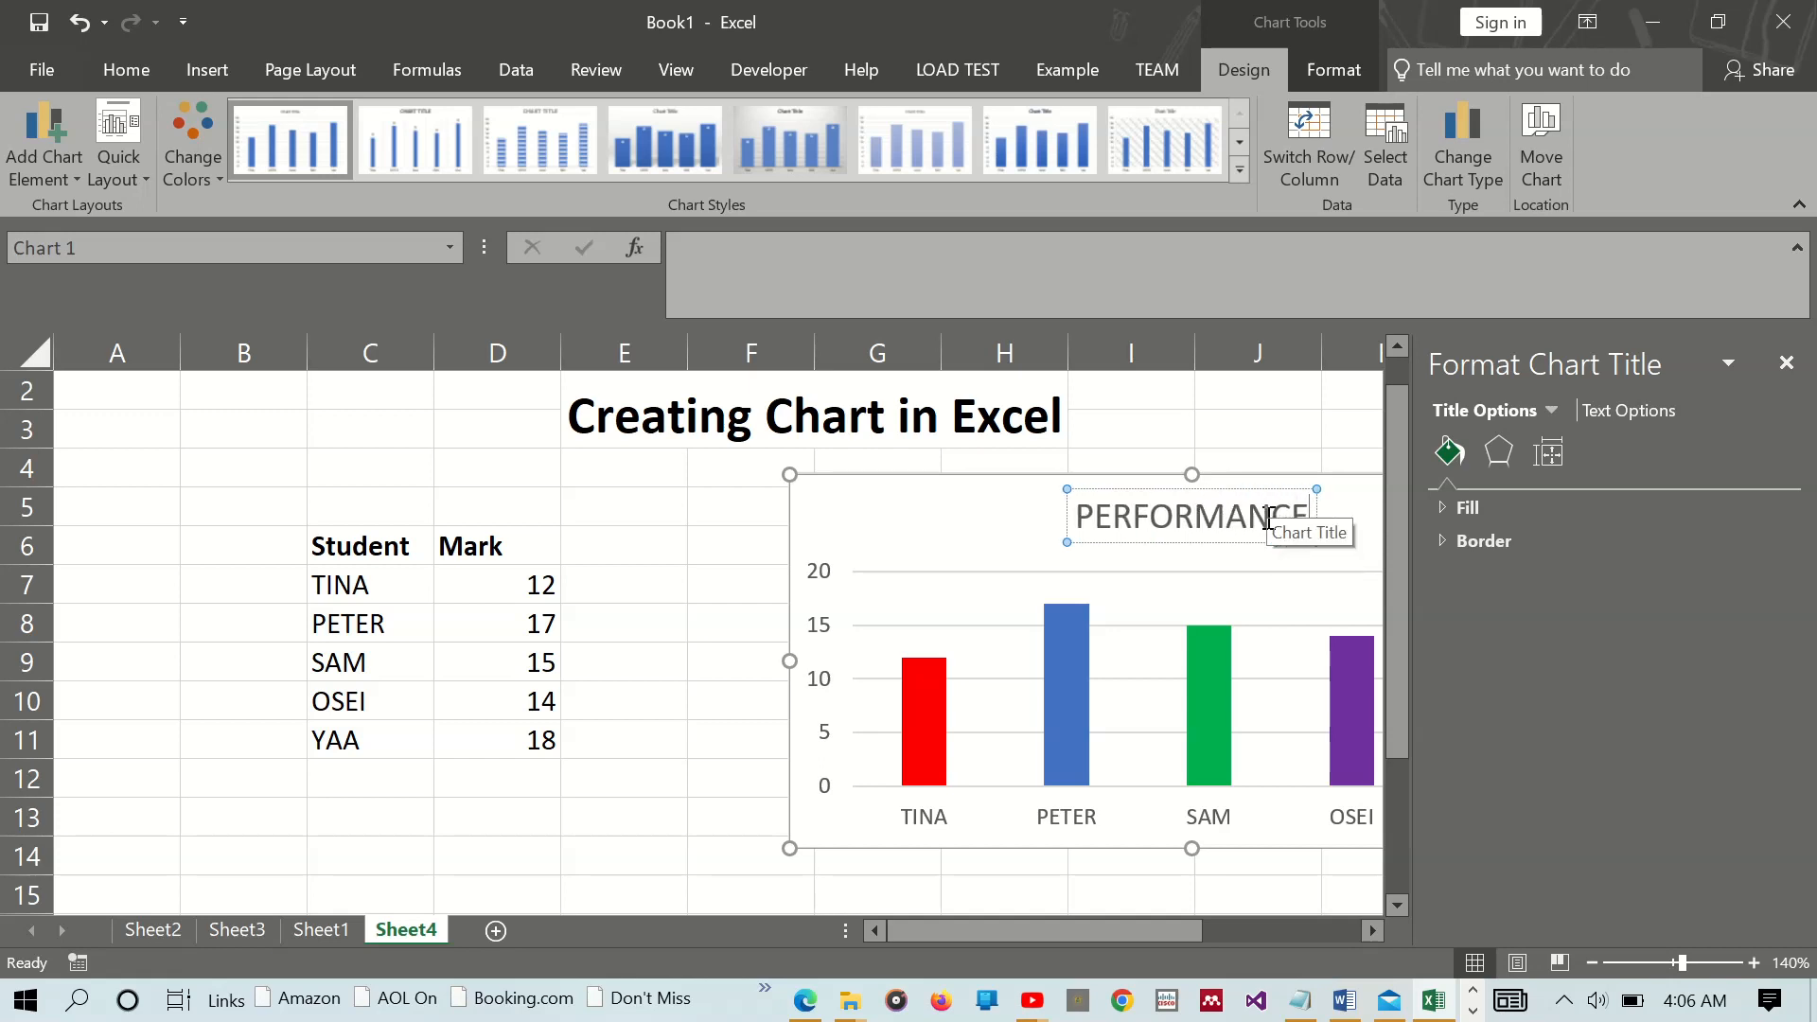
{"action": "type", "text": " OF S"}
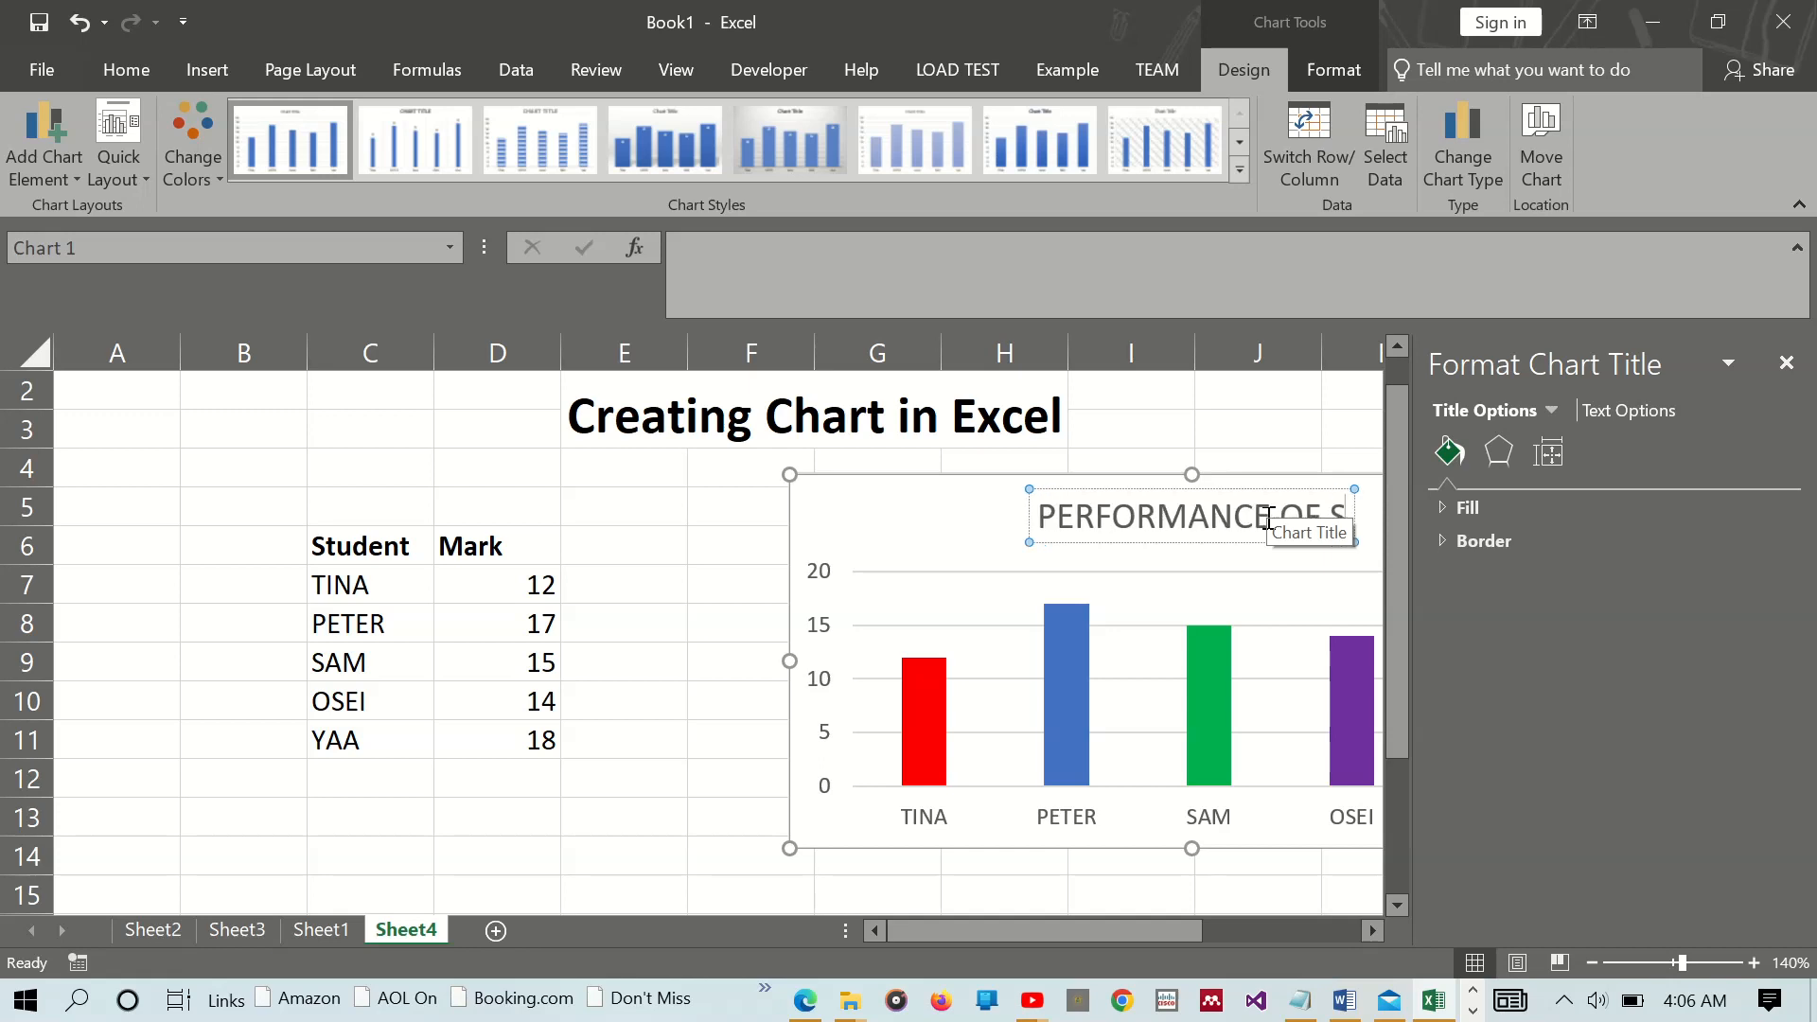
{"action": "type", "text": "TUDE"}
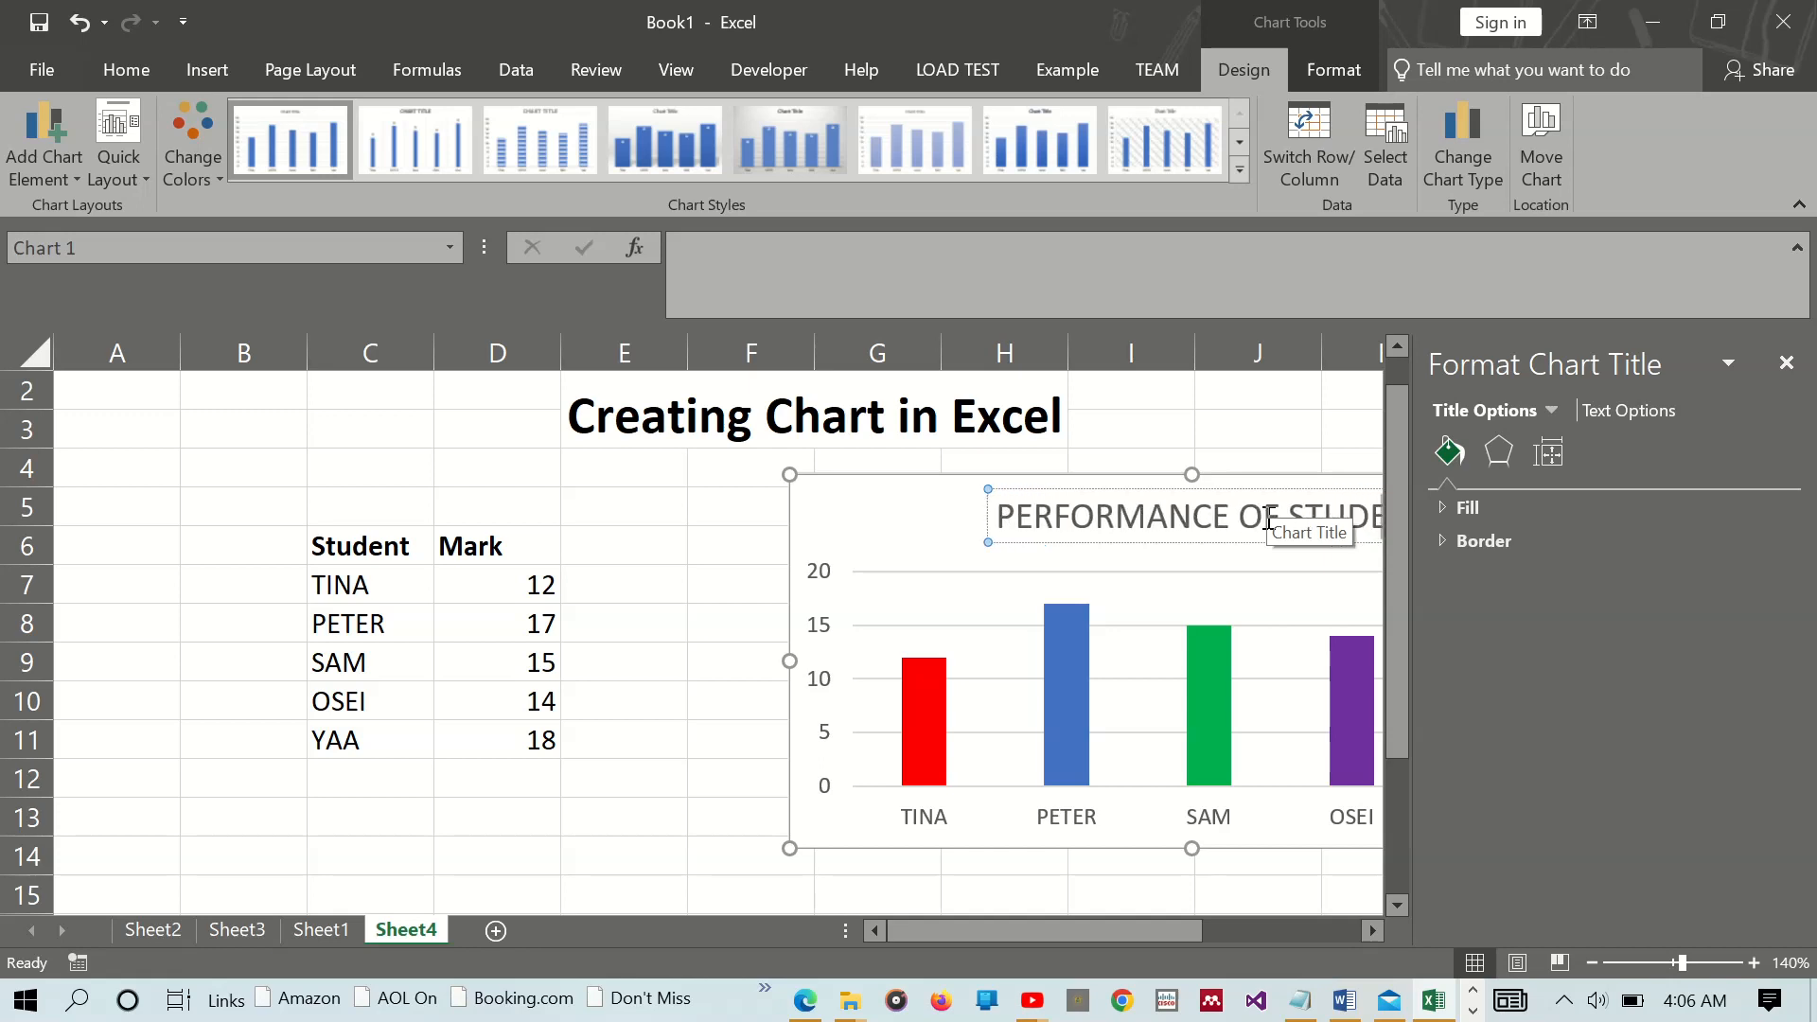
{"action": "type", "text": "NTS"}
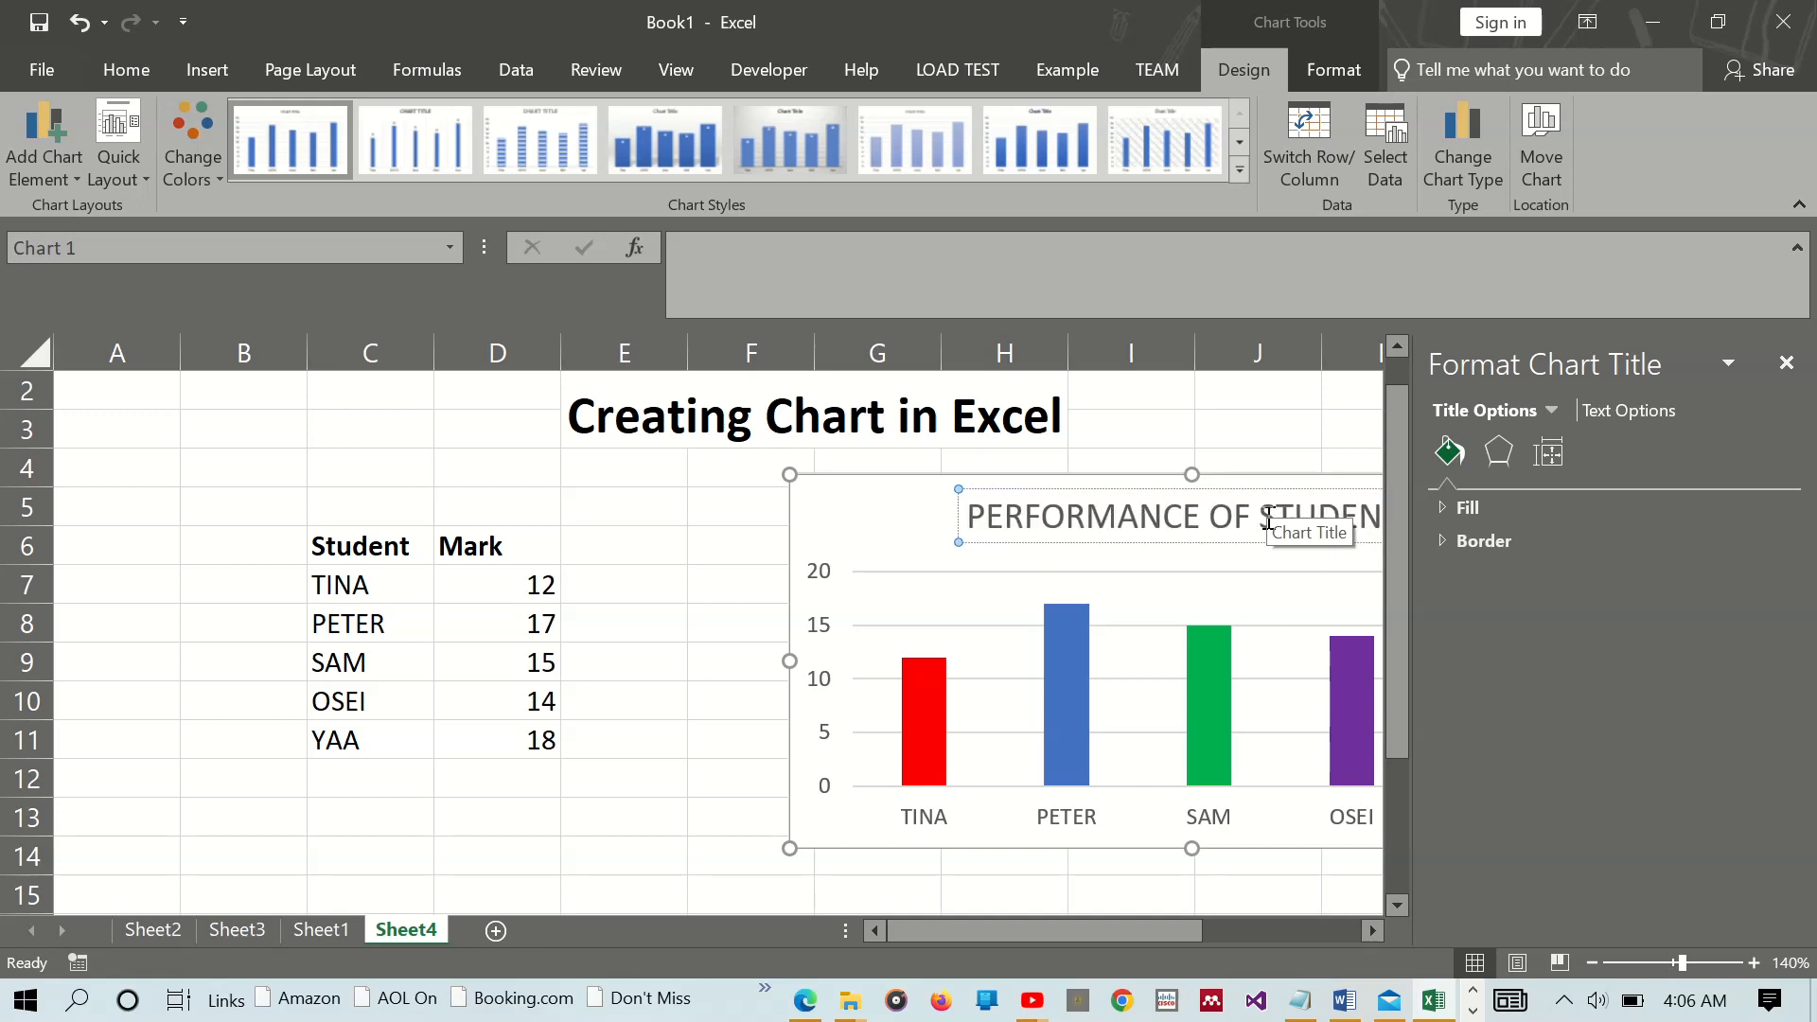
{"action": "left_click", "coordinate": [1789, 368]}
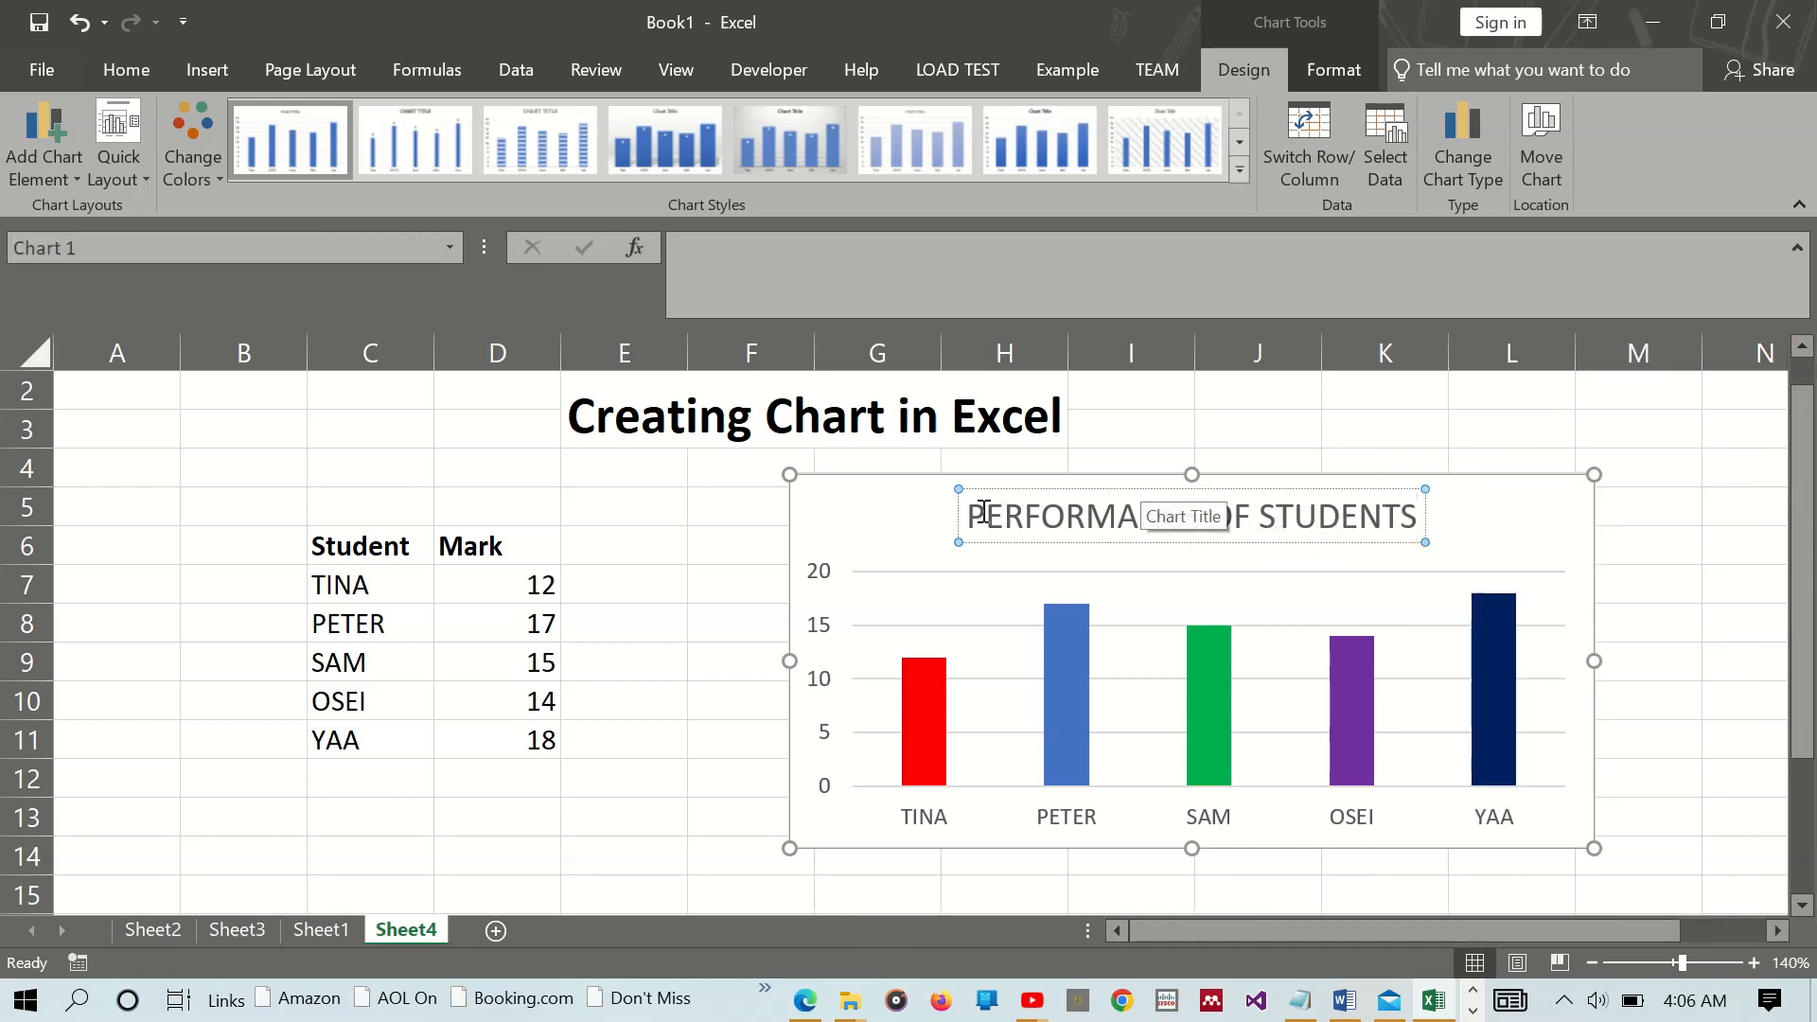
- Make the whole chart title text bold
{"action": "left_click_drag", "start_coordinate": [974, 512], "coordinate": [1326, 511]}
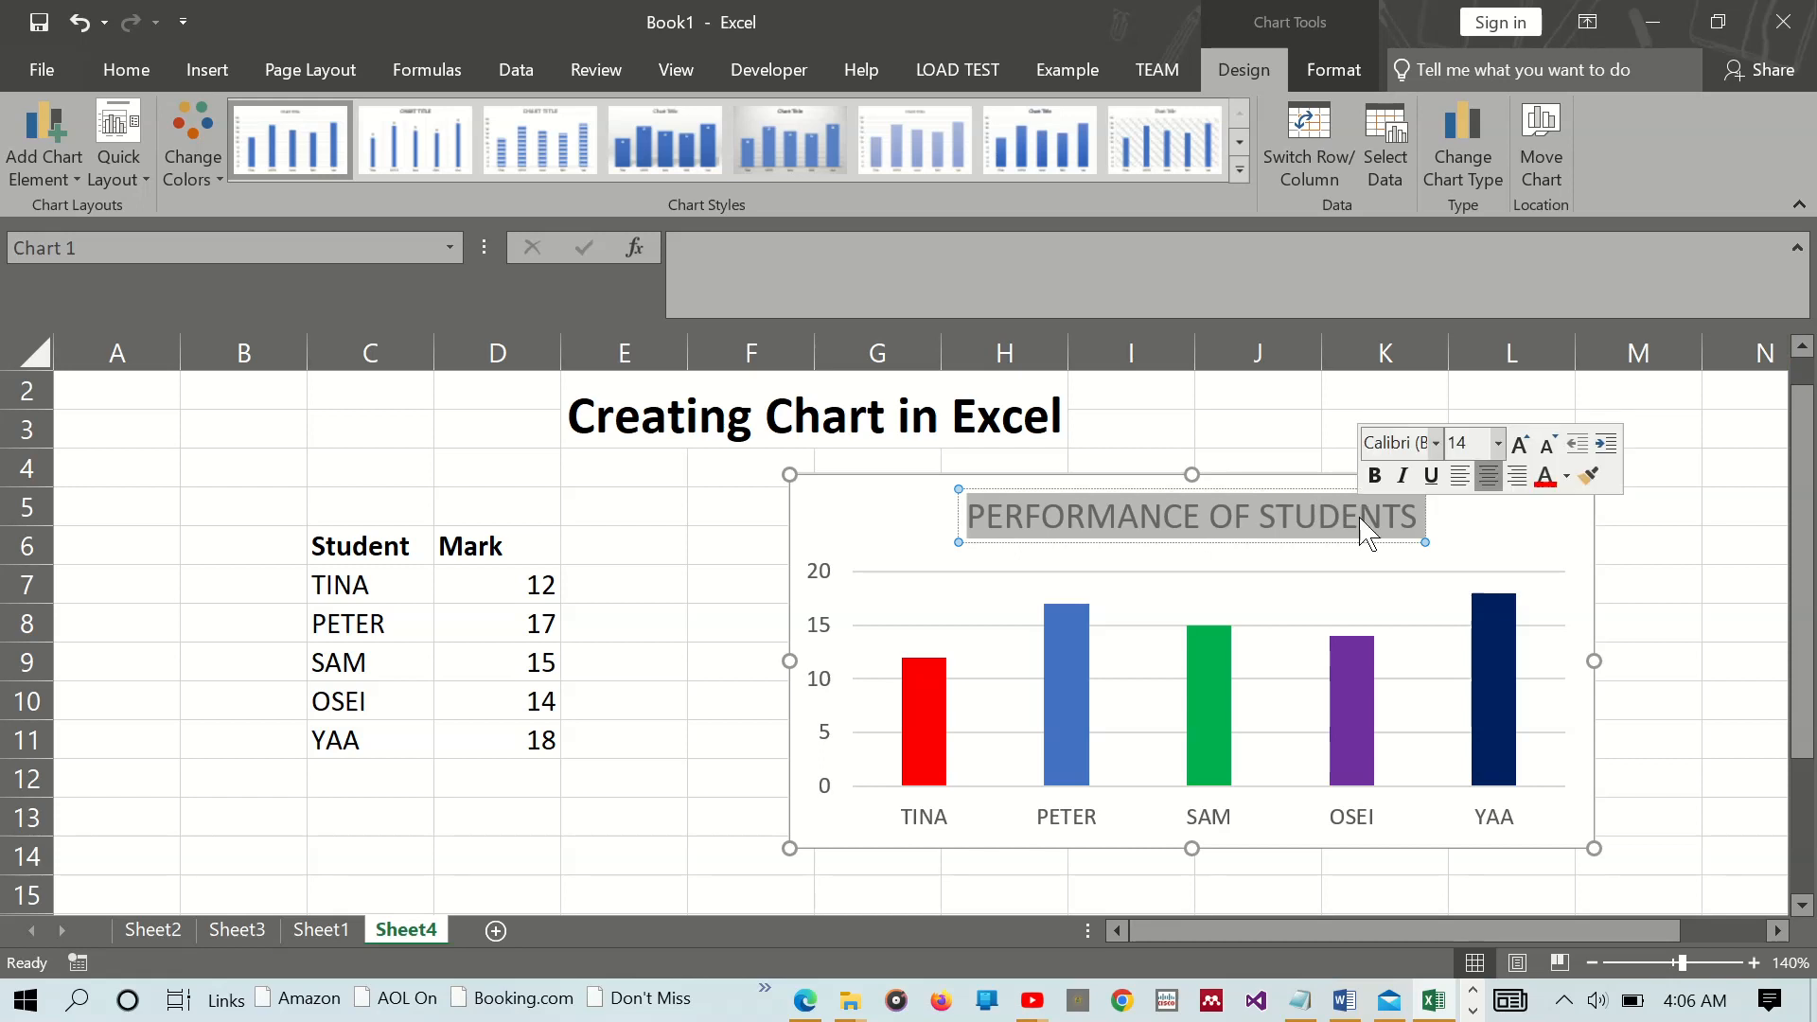
{"action": "left_click", "coordinate": [127, 74]}
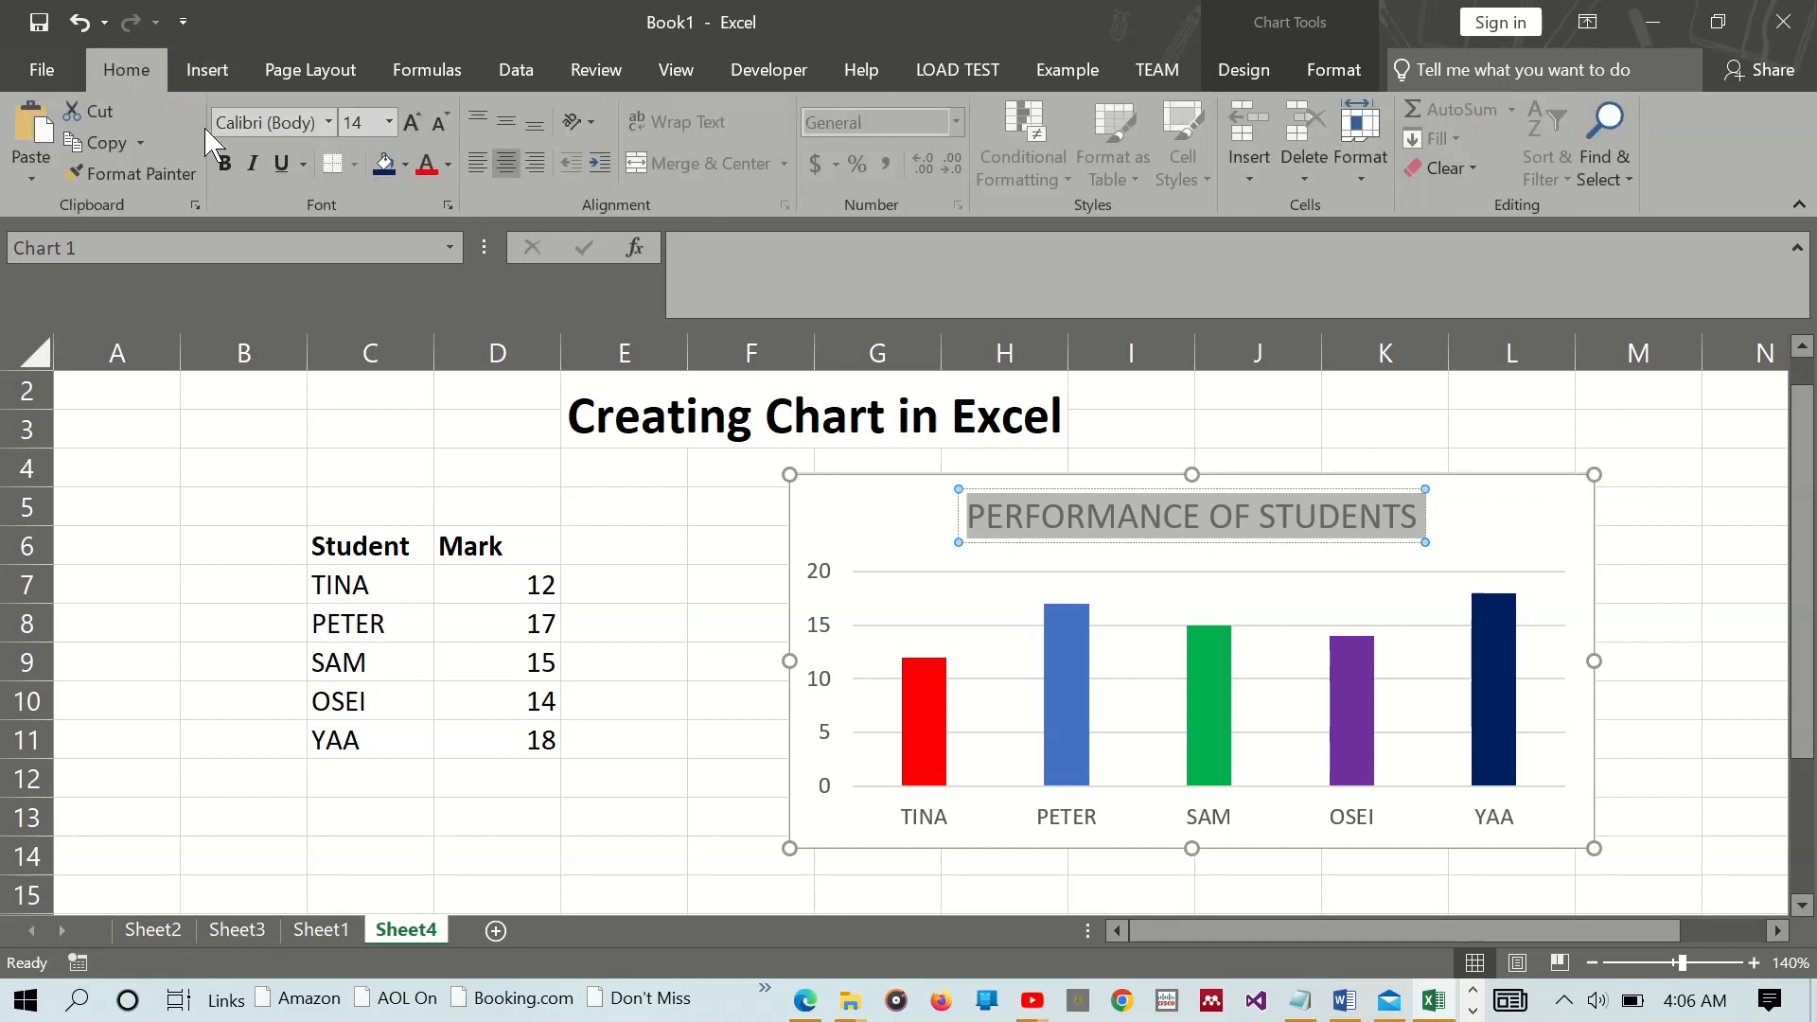
{"action": "left_click", "coordinate": [227, 165]}
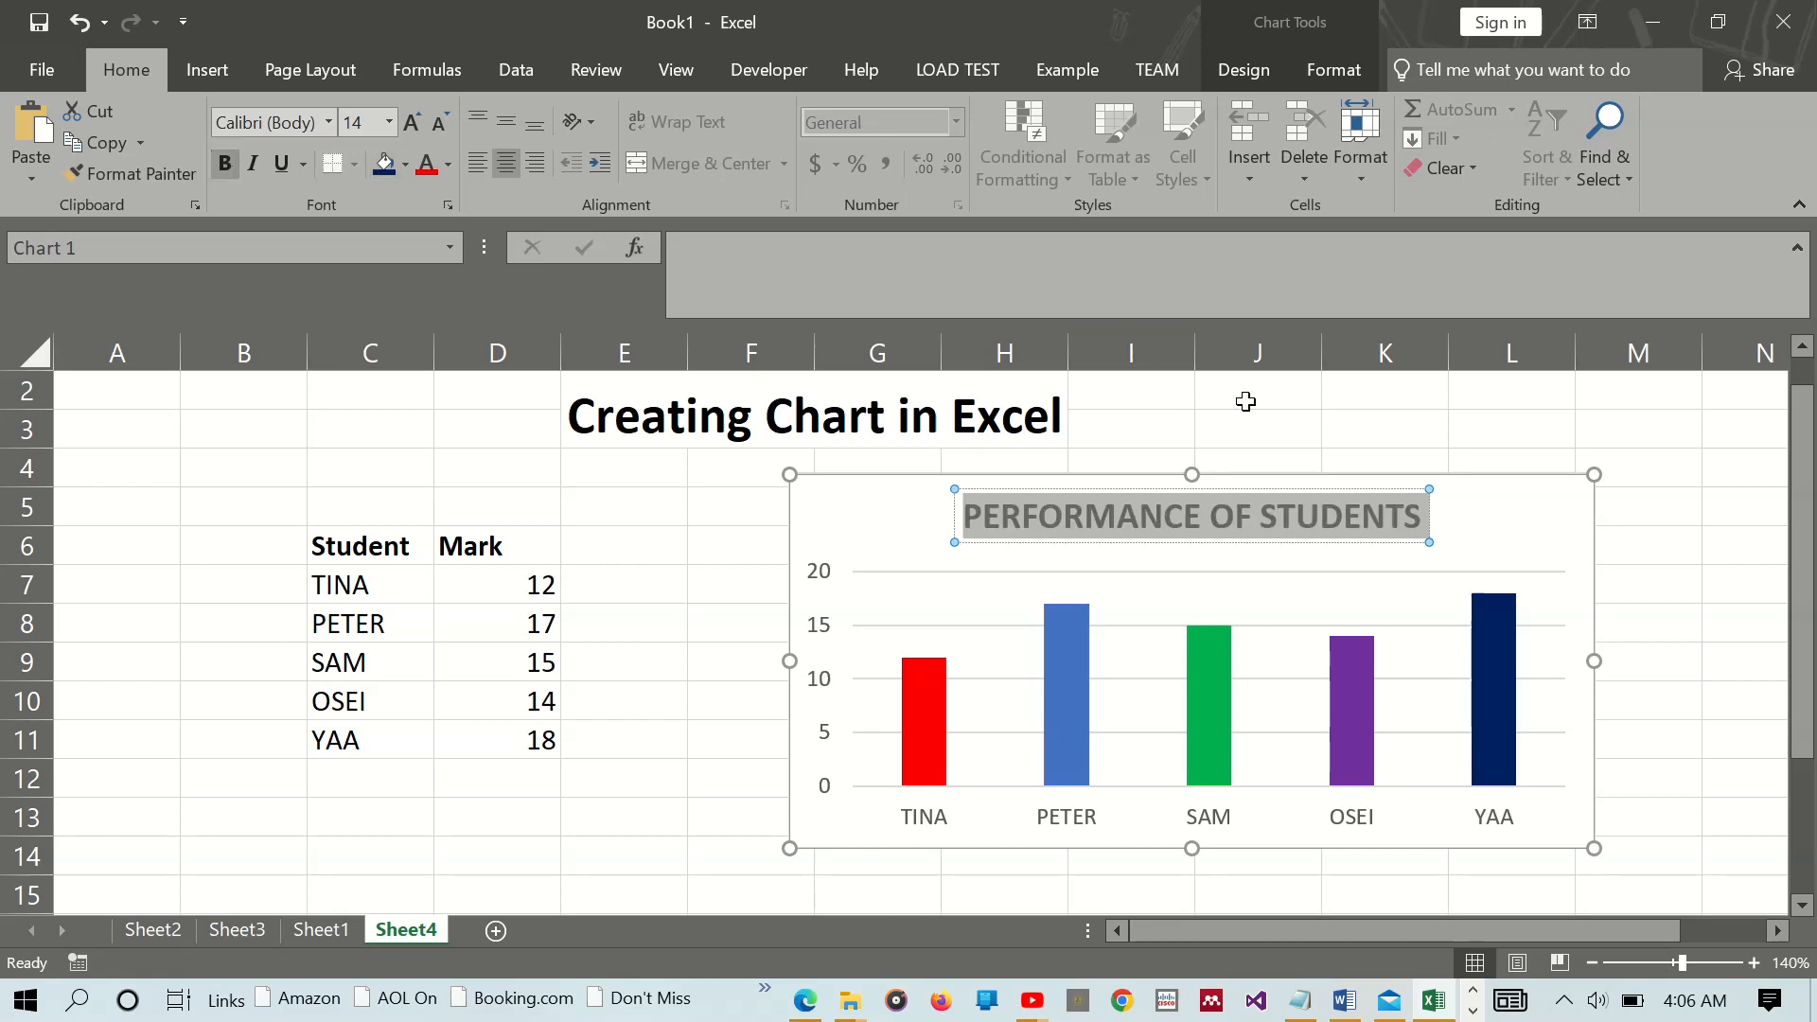
{"action": "left_click", "coordinate": [1696, 525]}
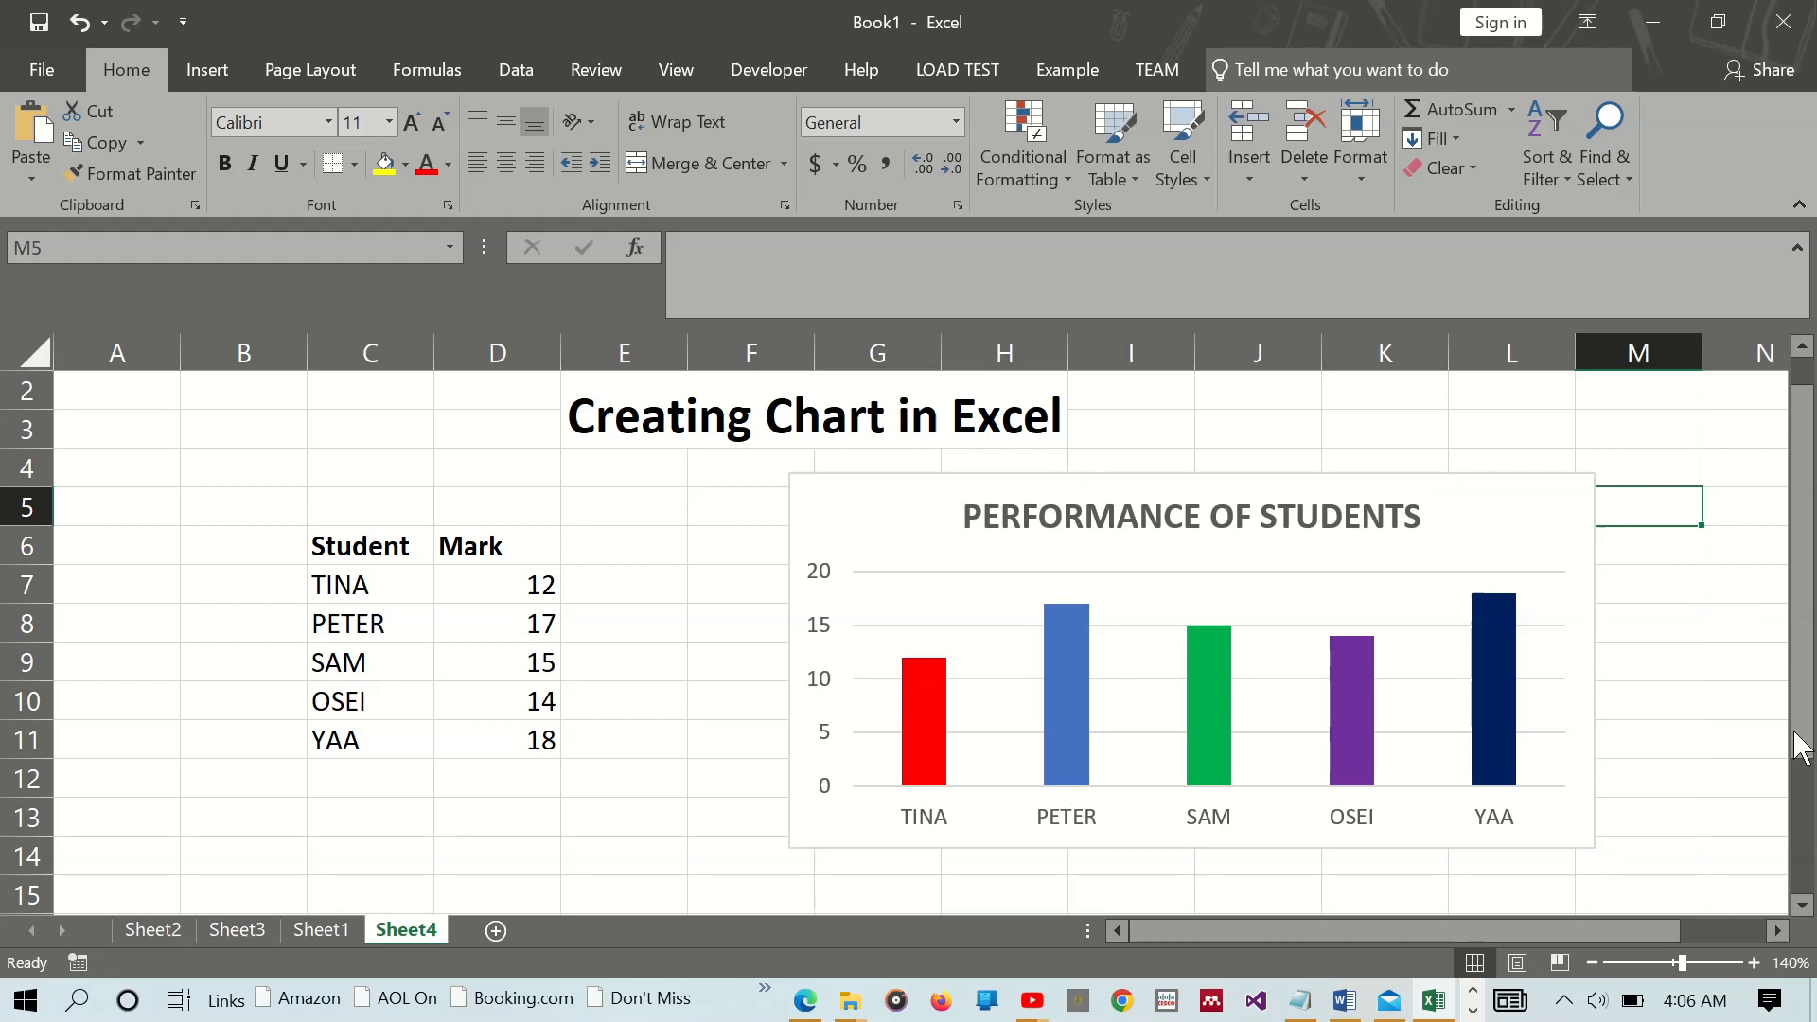
- Make the student names on the chart's horizontal axis bold and enlarge them to font size 10.5
{"action": "scroll", "coordinate": [1805, 907], "scroll_direction": "down", "scroll_amount": 1}
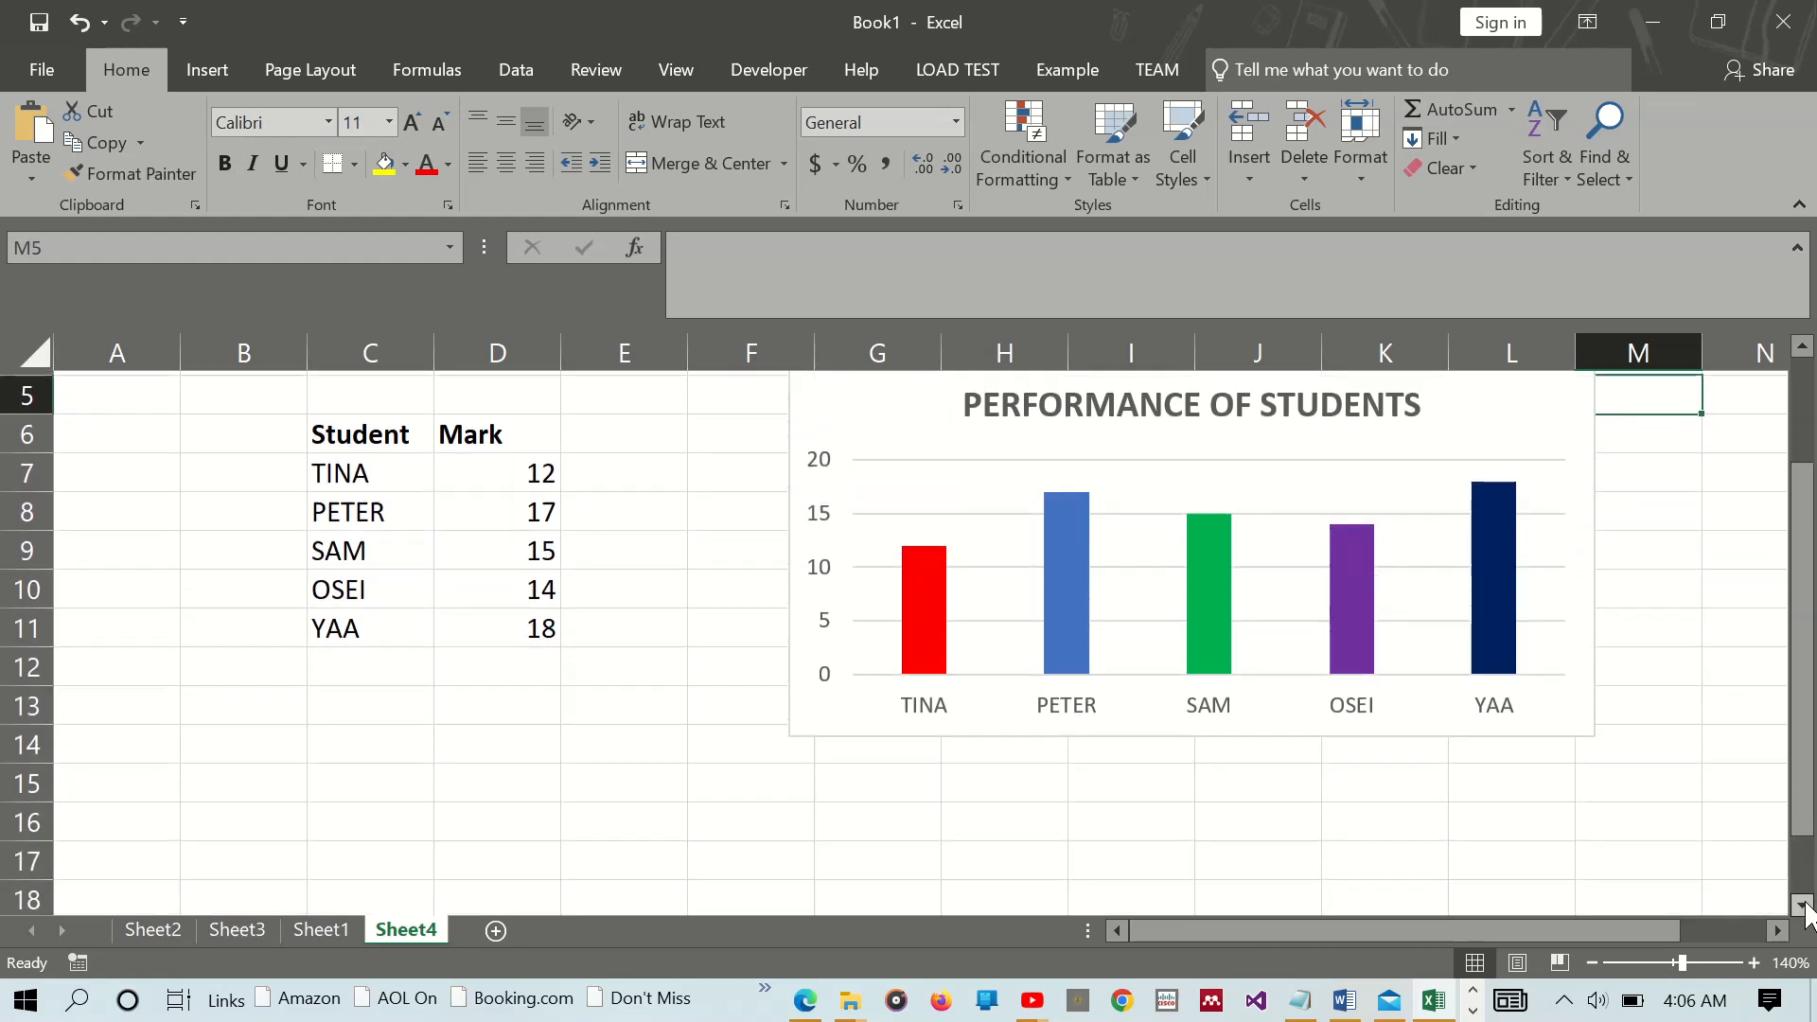
{"action": "left_click", "coordinate": [925, 724]}
{"action": "left_click", "coordinate": [918, 703]}
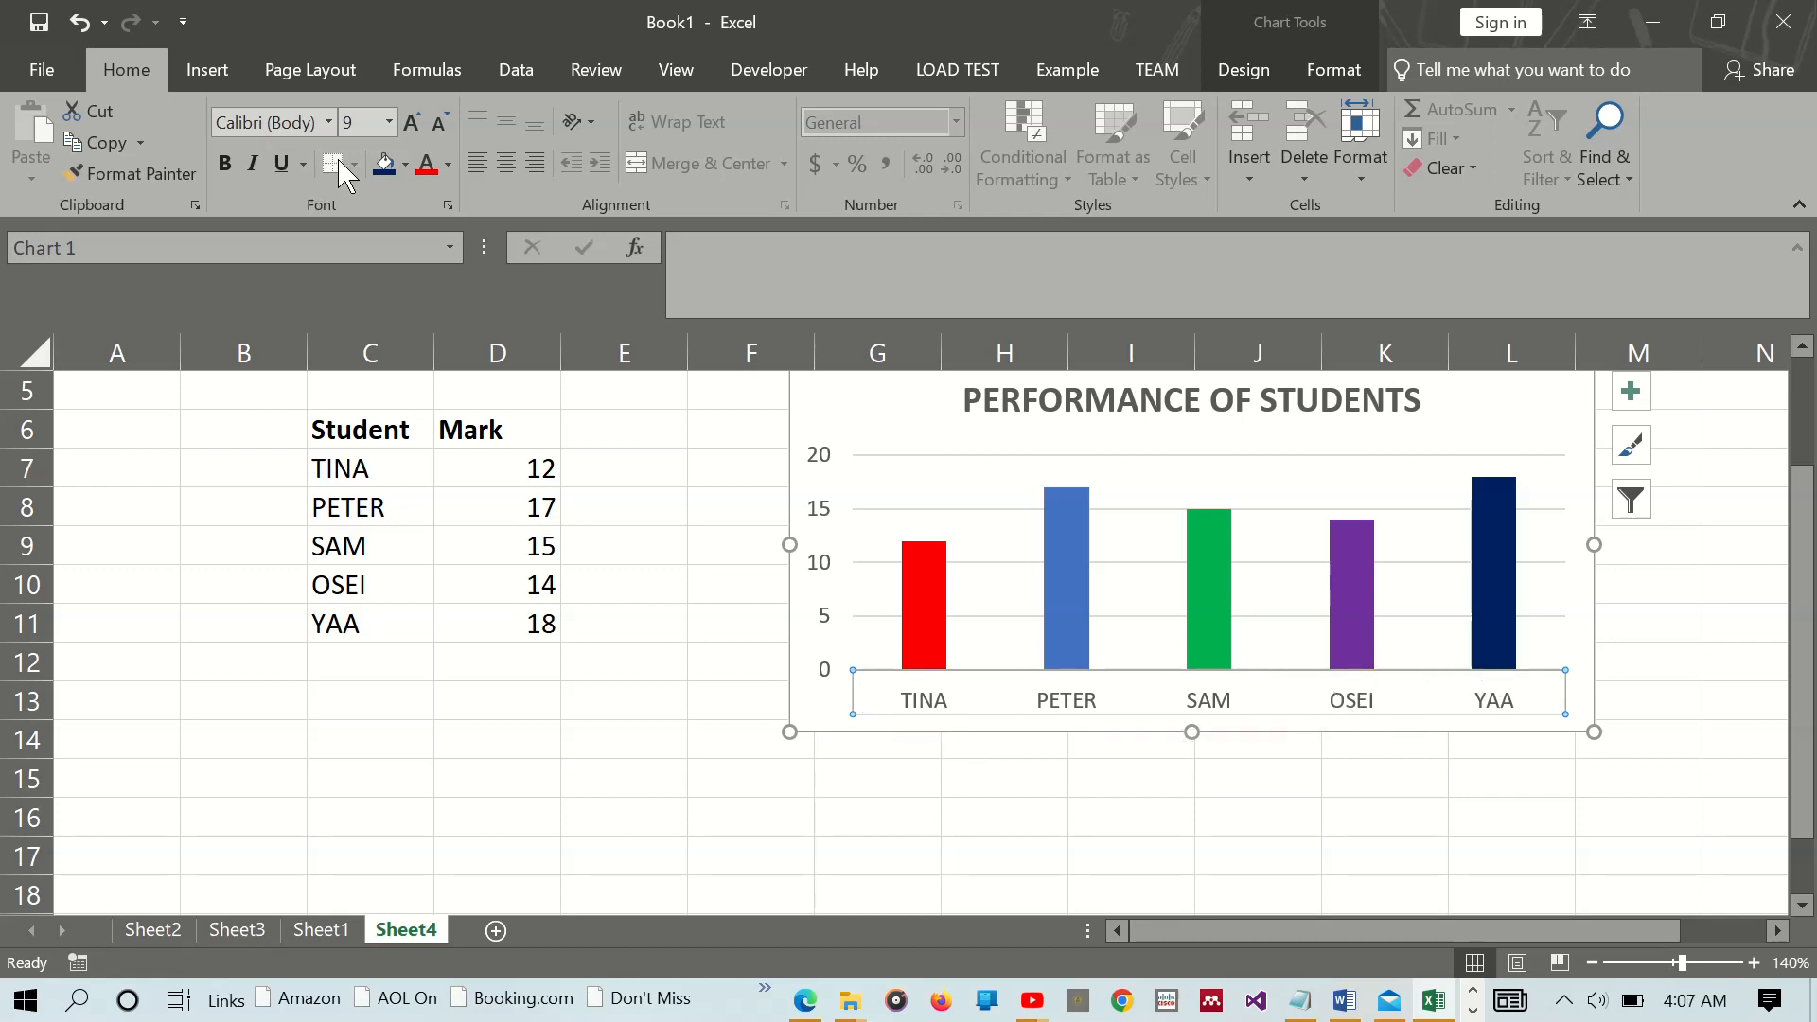
{"action": "left_click", "coordinate": [227, 165]}
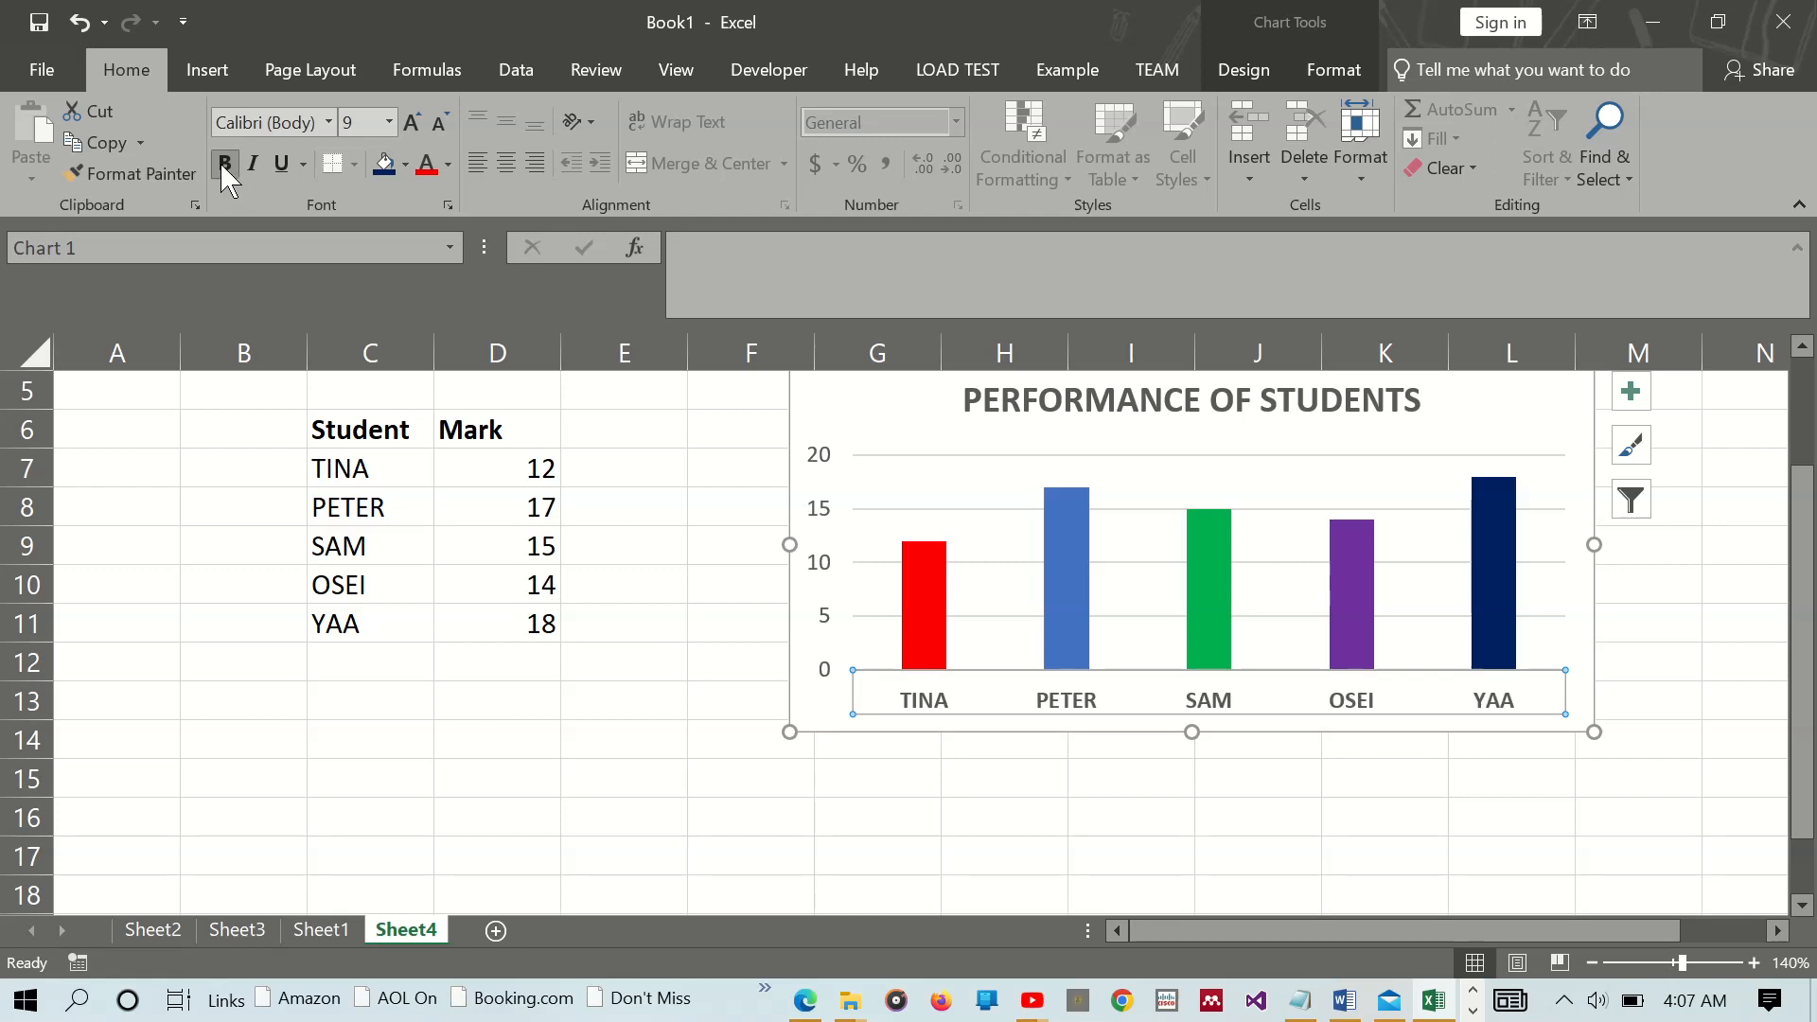
{"action": "left_click", "coordinate": [411, 126]}
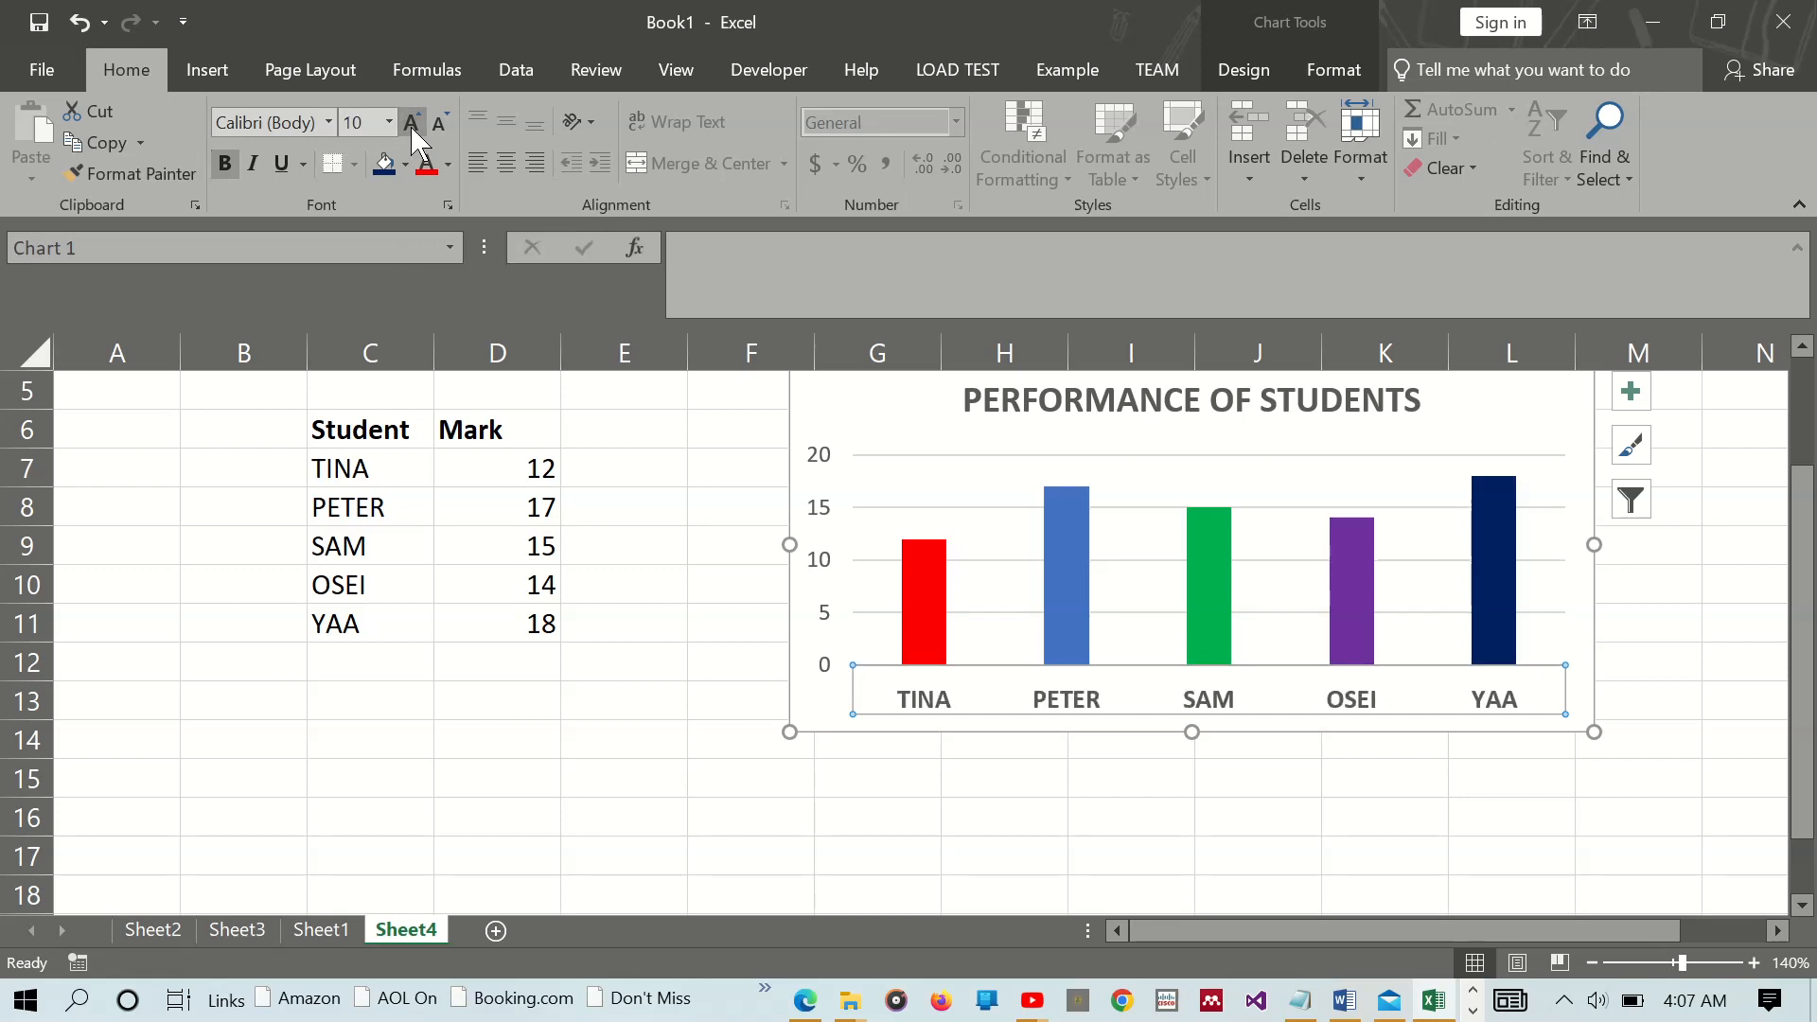
{"action": "left_click", "coordinate": [411, 127]}
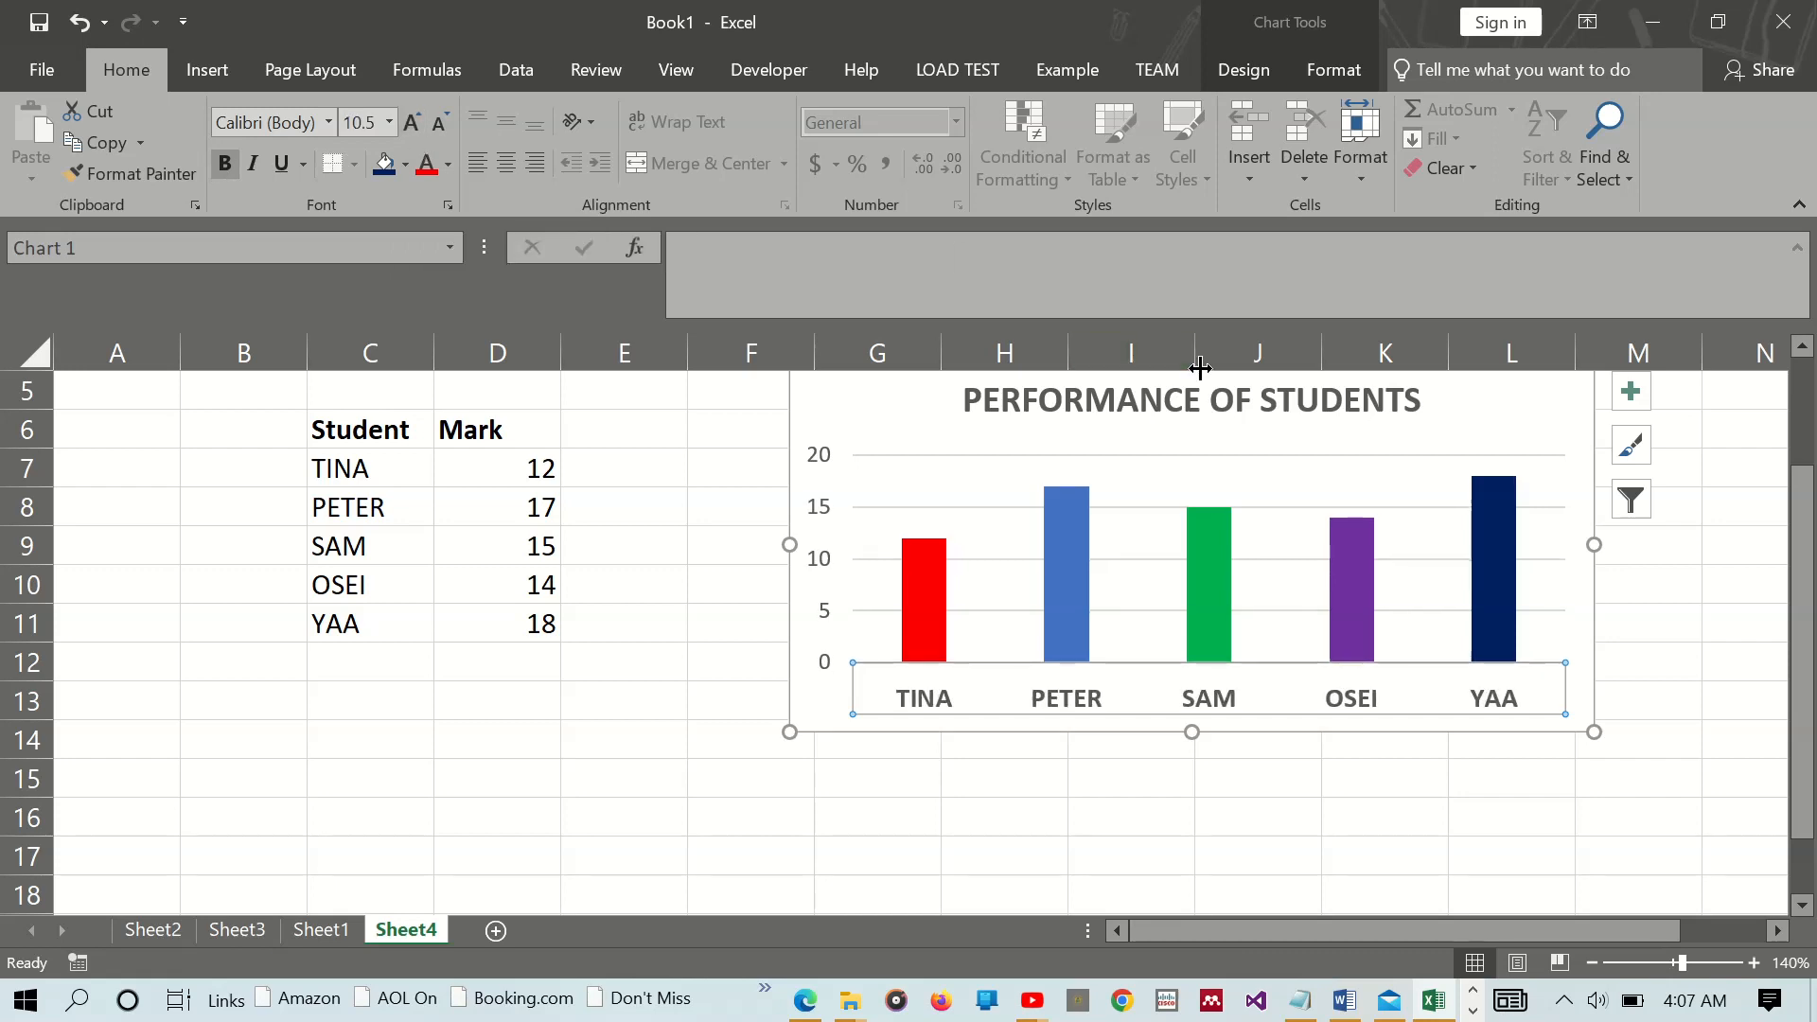
{"action": "left_click", "coordinate": [1668, 565]}
- Shrink the chart slightly and move it right next to the data table, covering about columns E to J and rows 5 to 14
{"action": "left_click_drag", "start_coordinate": [1805, 486], "coordinate": [1796, 445]}
{"action": "left_click", "coordinate": [1562, 468]}
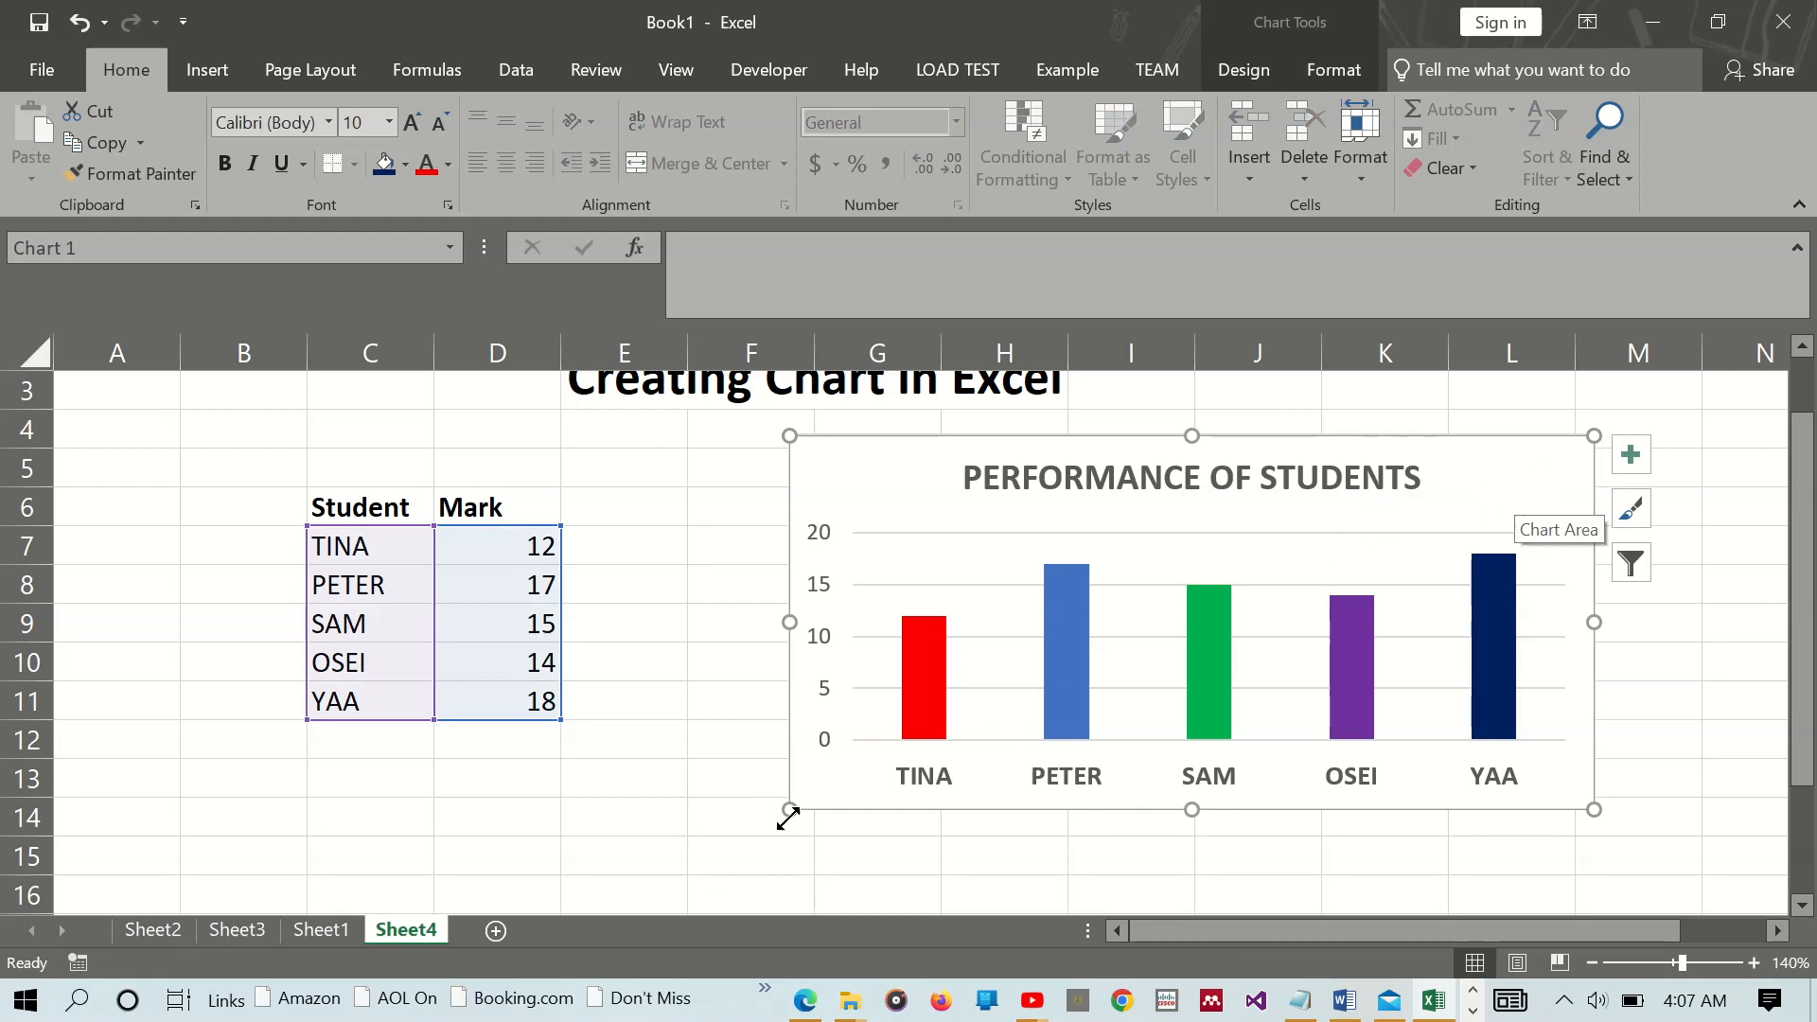
{"action": "left_click_drag", "start_coordinate": [791, 812], "coordinate": [920, 777]}
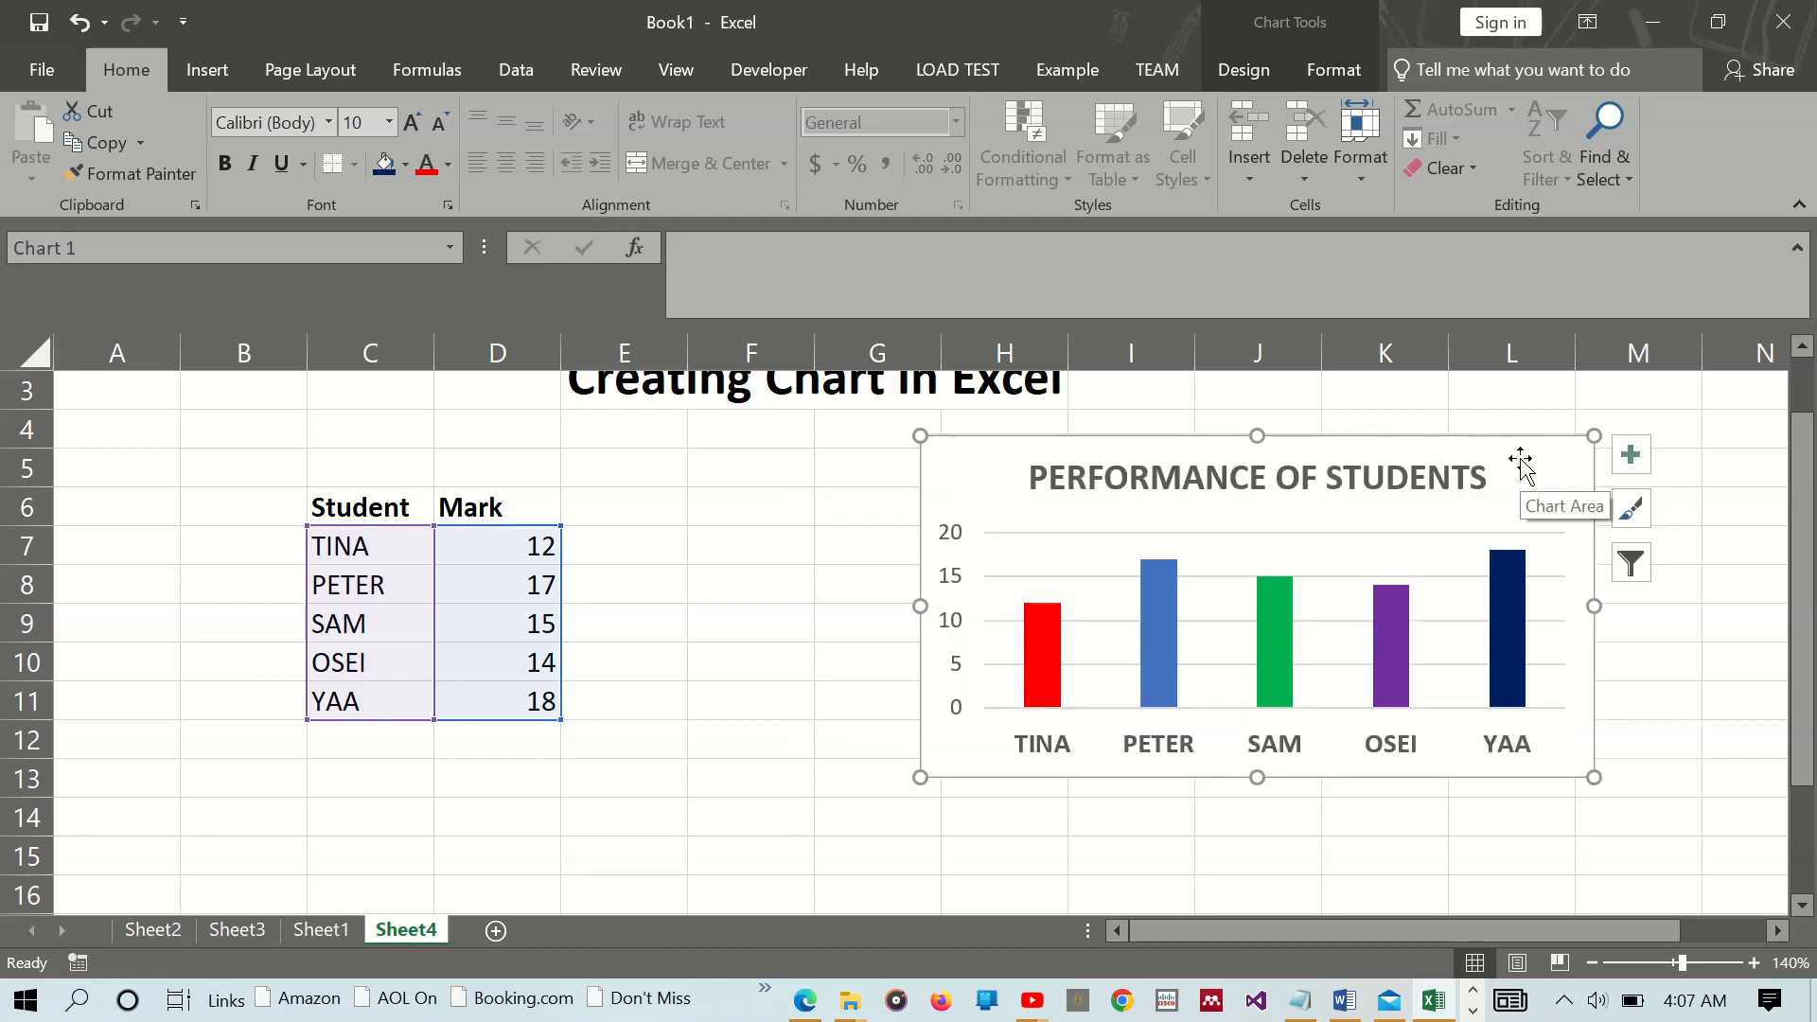
{"action": "left_click_drag", "start_coordinate": [1534, 458], "coordinate": [1211, 499]}
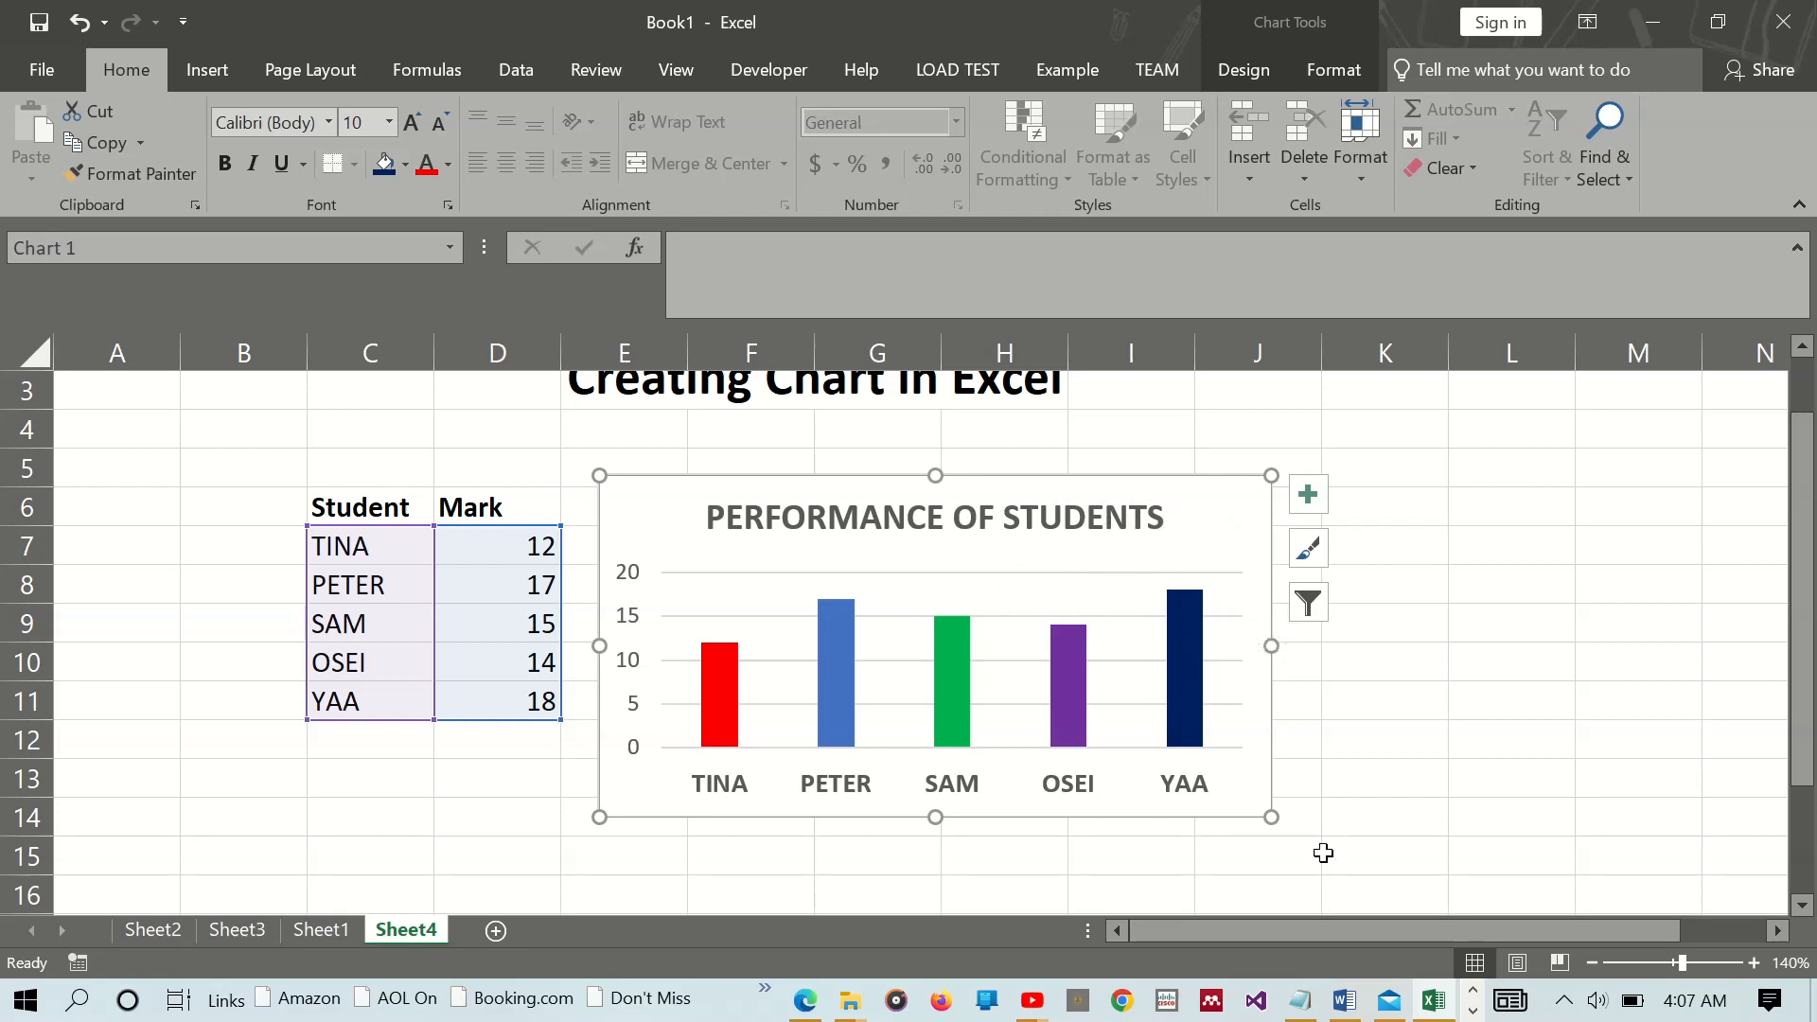
{"action": "left_click", "coordinate": [1474, 998]}
{"action": "left_click", "coordinate": [1474, 1012]}
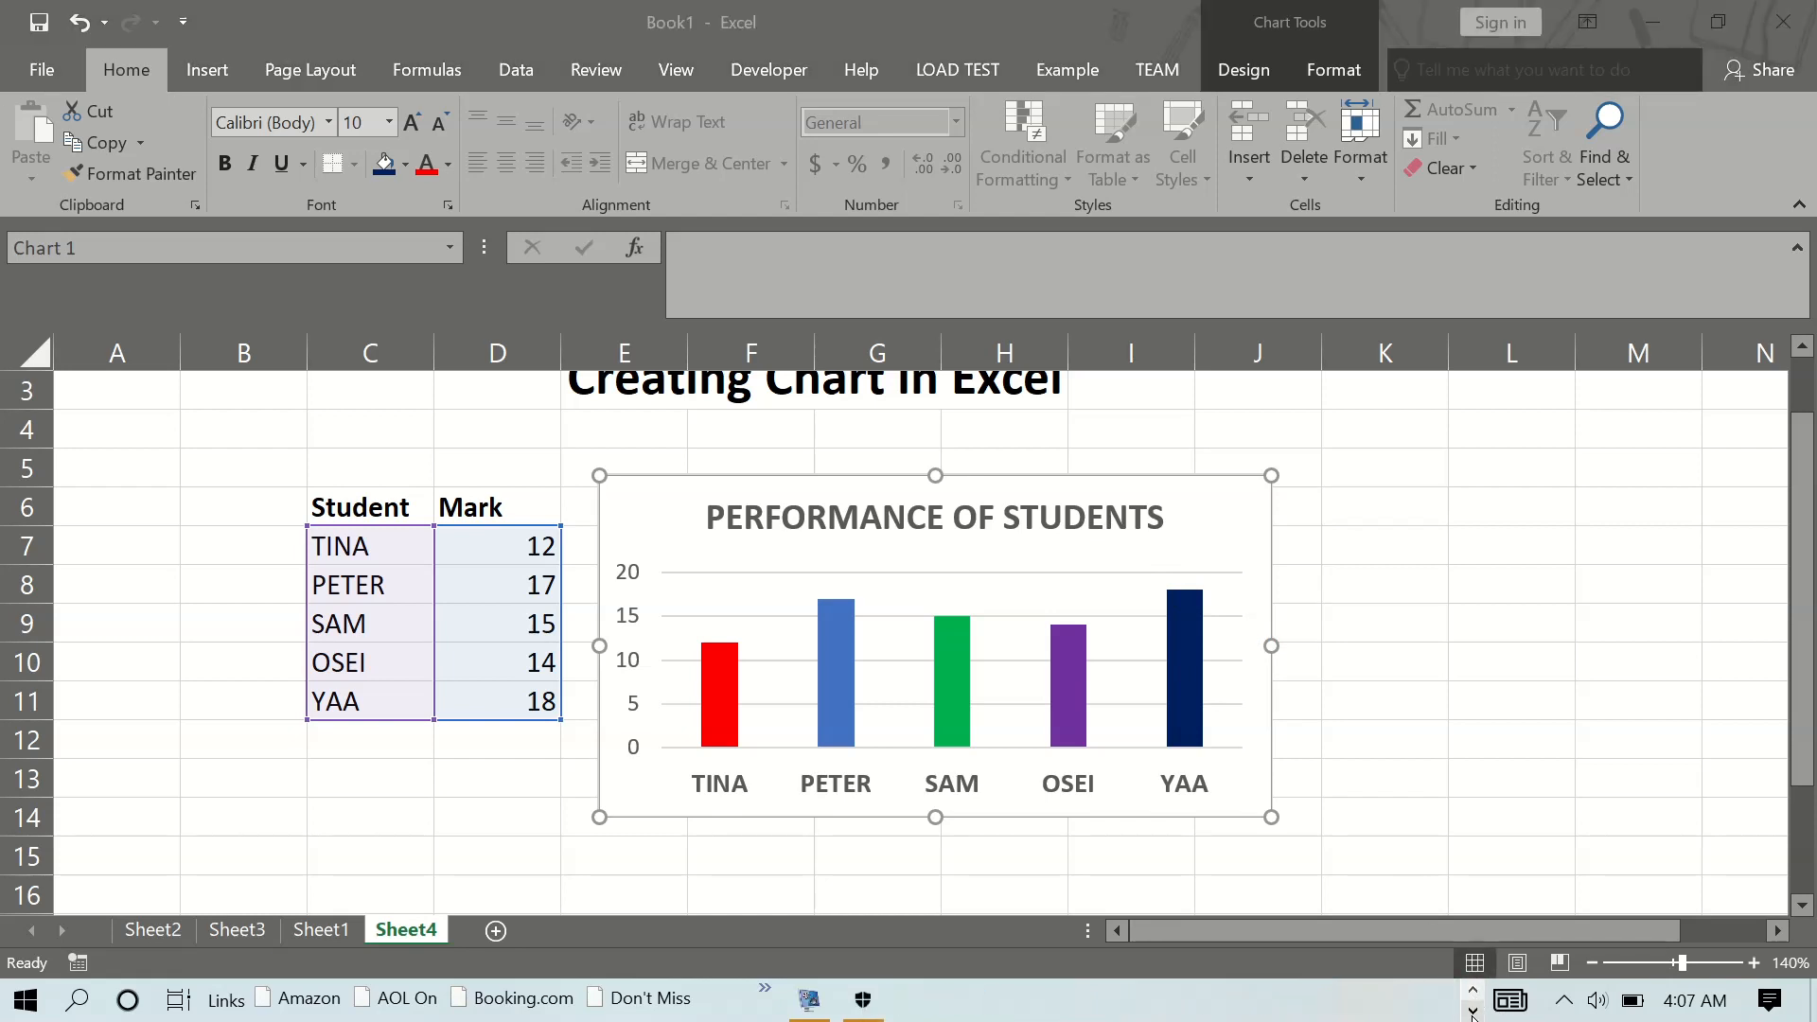
{"action": "left_click", "coordinate": [809, 1003]}
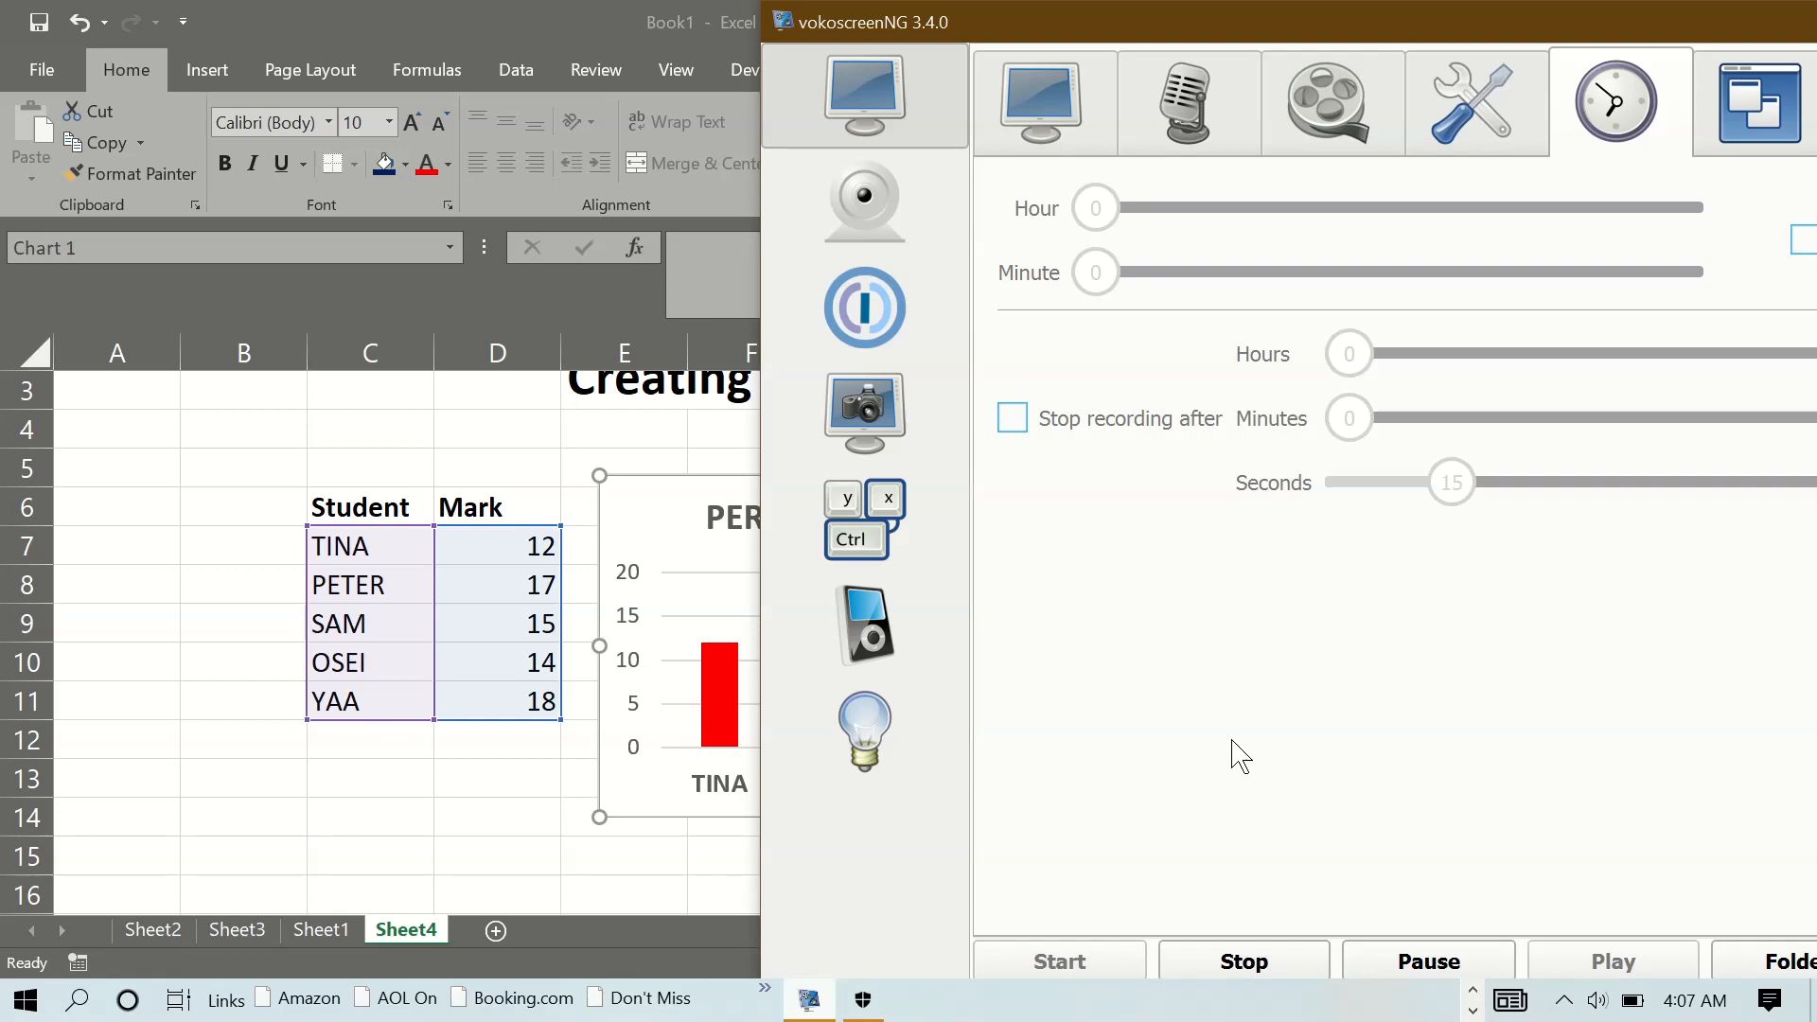